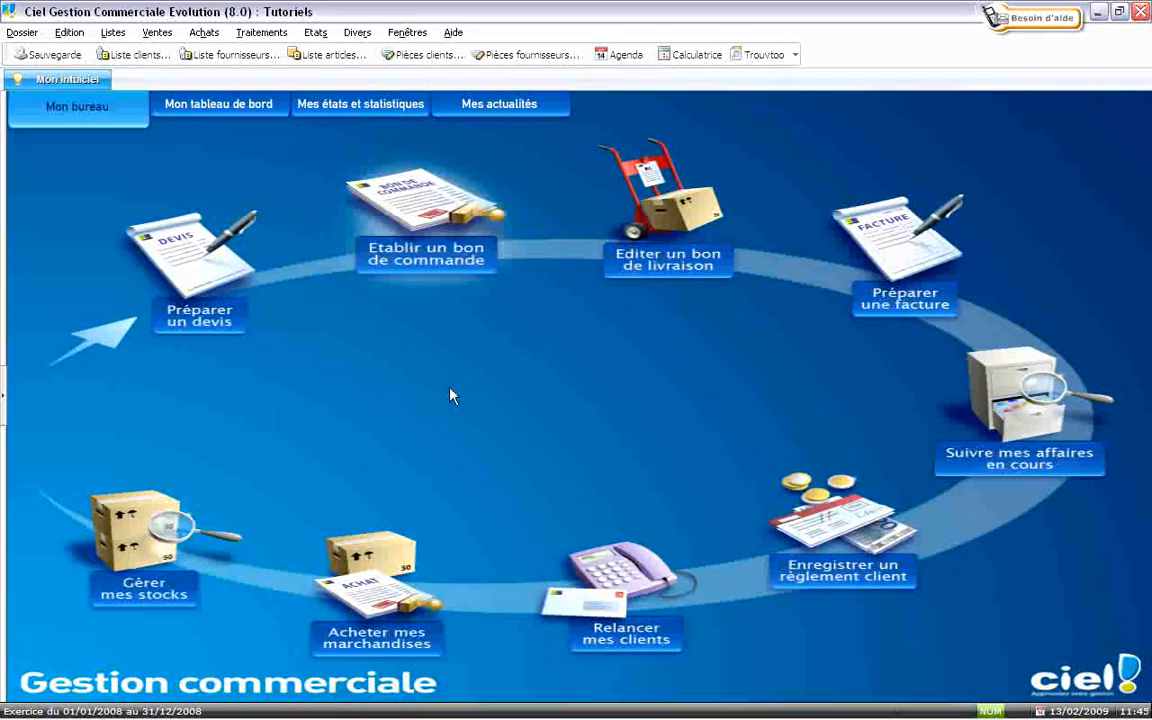
Open the list of customer documents (Pièces clients)
left_click(112, 32)
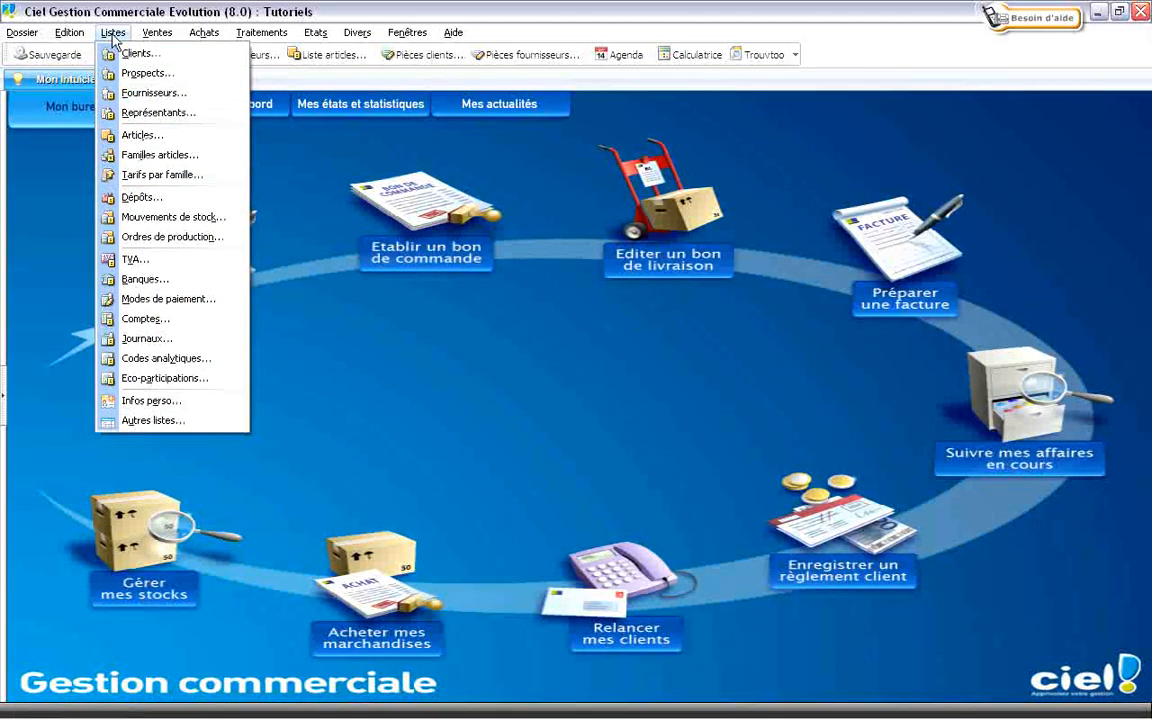
left_click(277, 17)
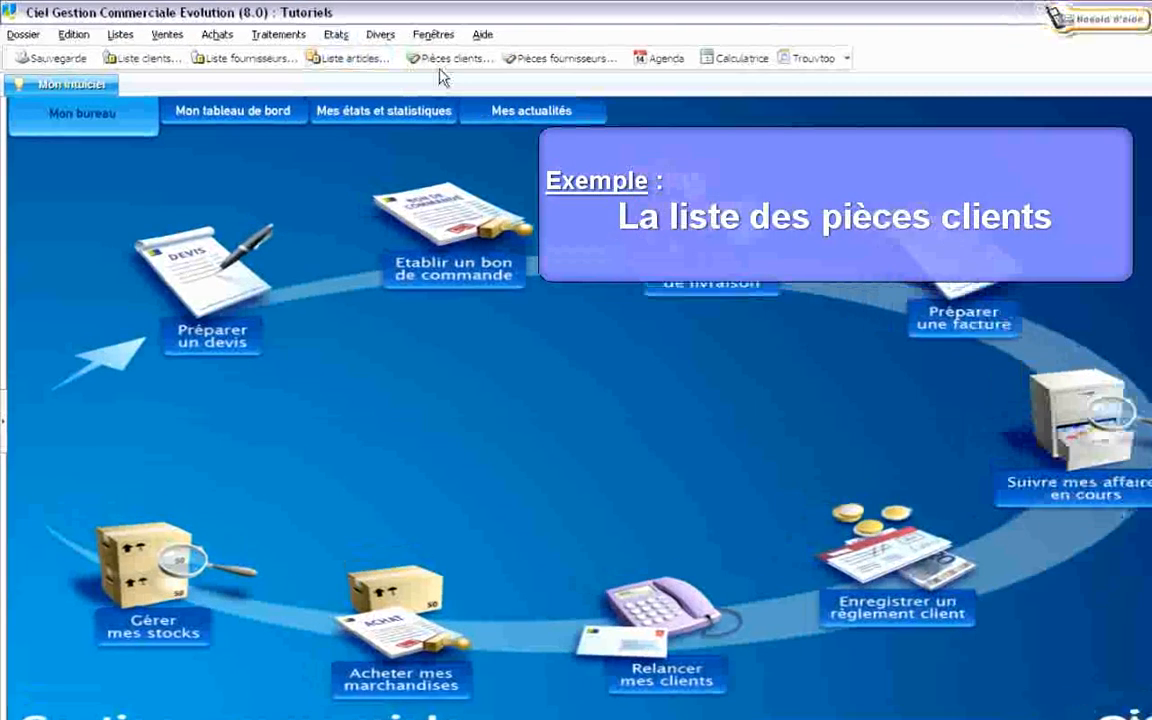
left_click(448, 60)
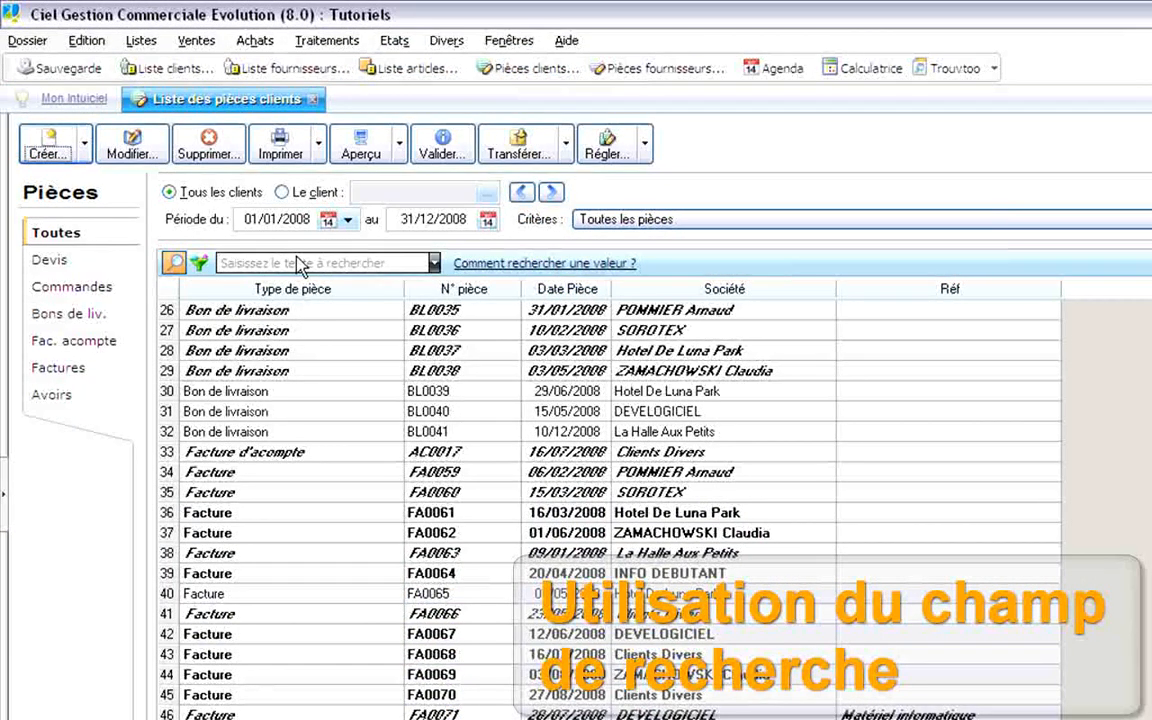
Search the customer documents for fa0074, and clear the search to restore the full list
mouse_move(265, 263)
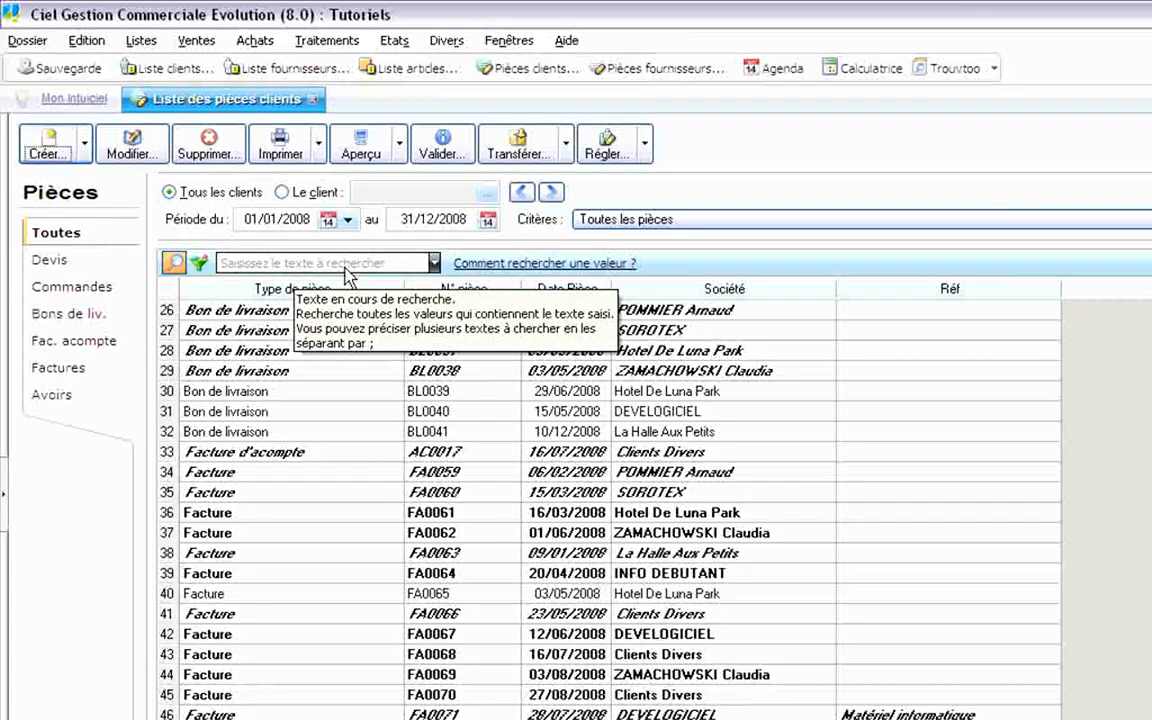
left_click(351, 263)
type("fa")
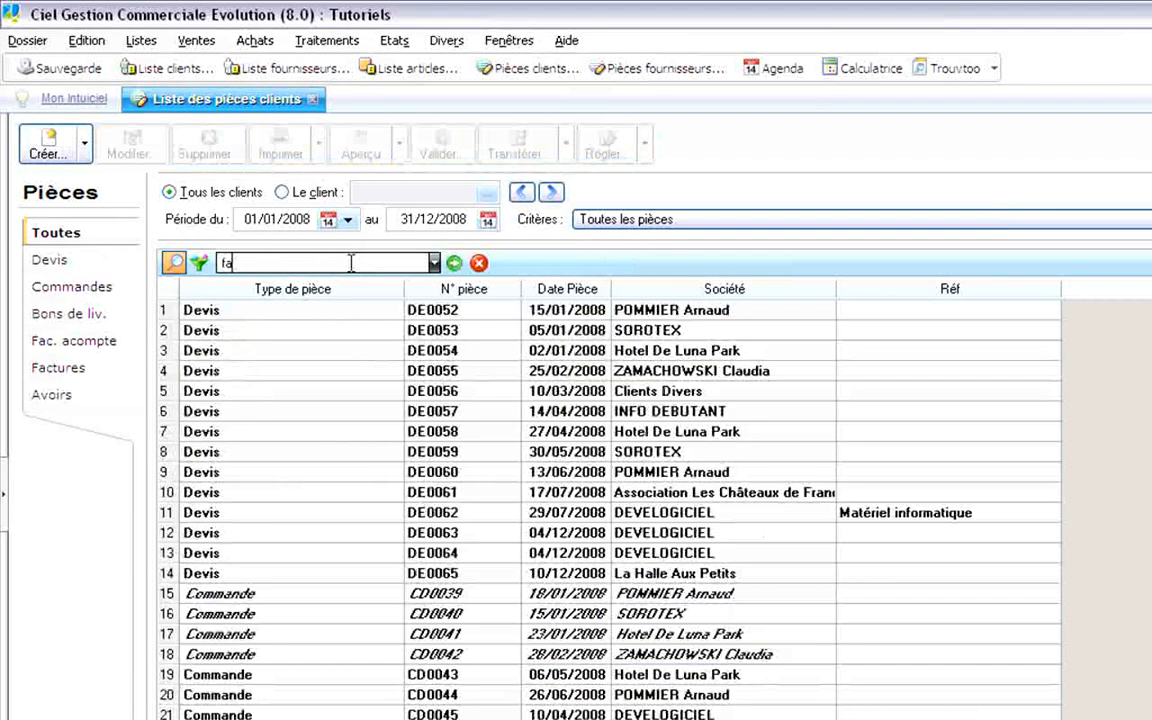
type("0074")
key("Return")
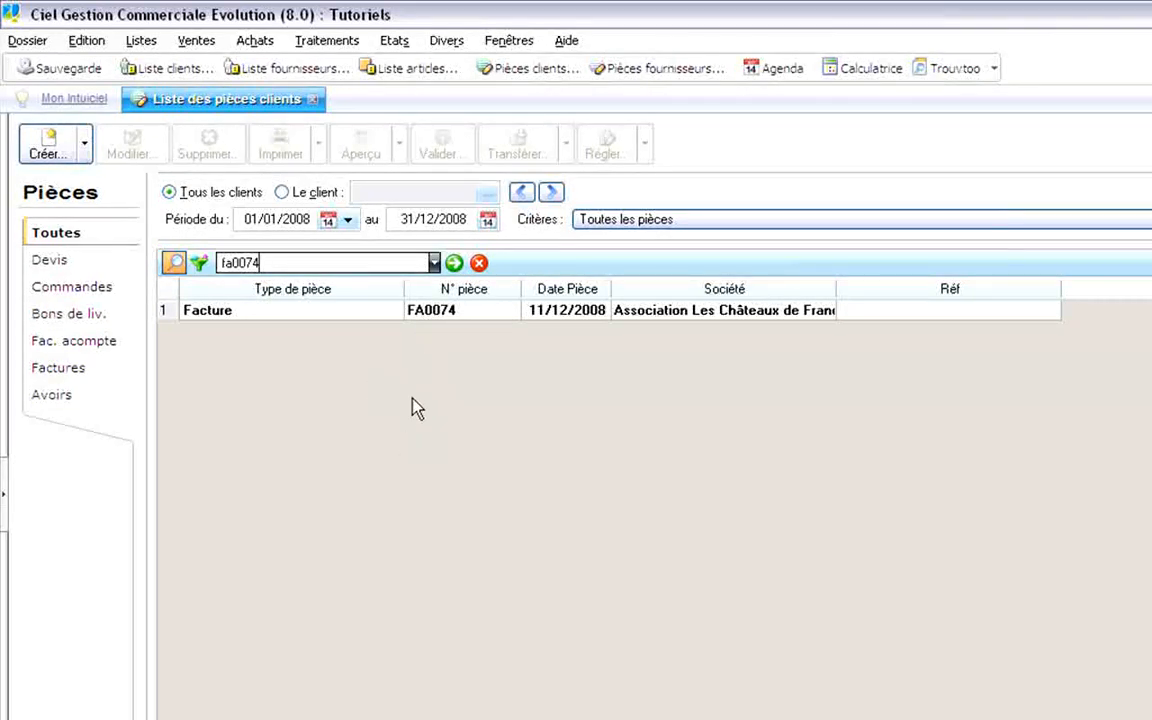
left_click(479, 263)
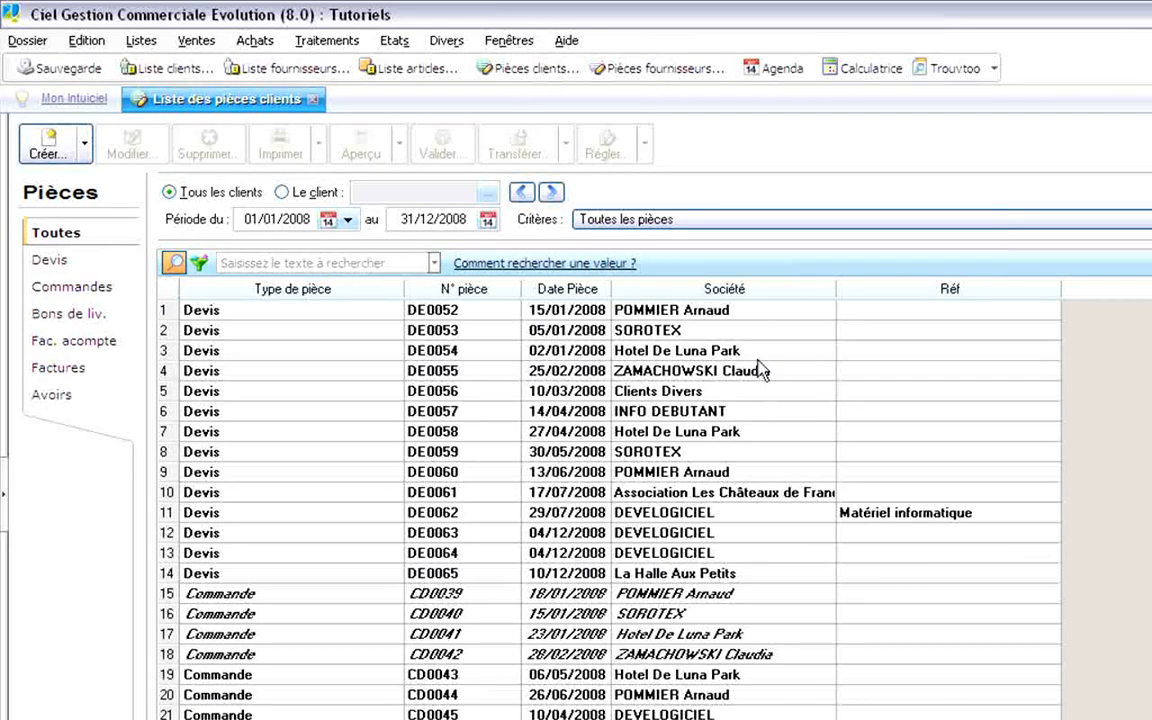
Display the column selection options and add the Total HT field to the list's visible columns
right_click(730, 298)
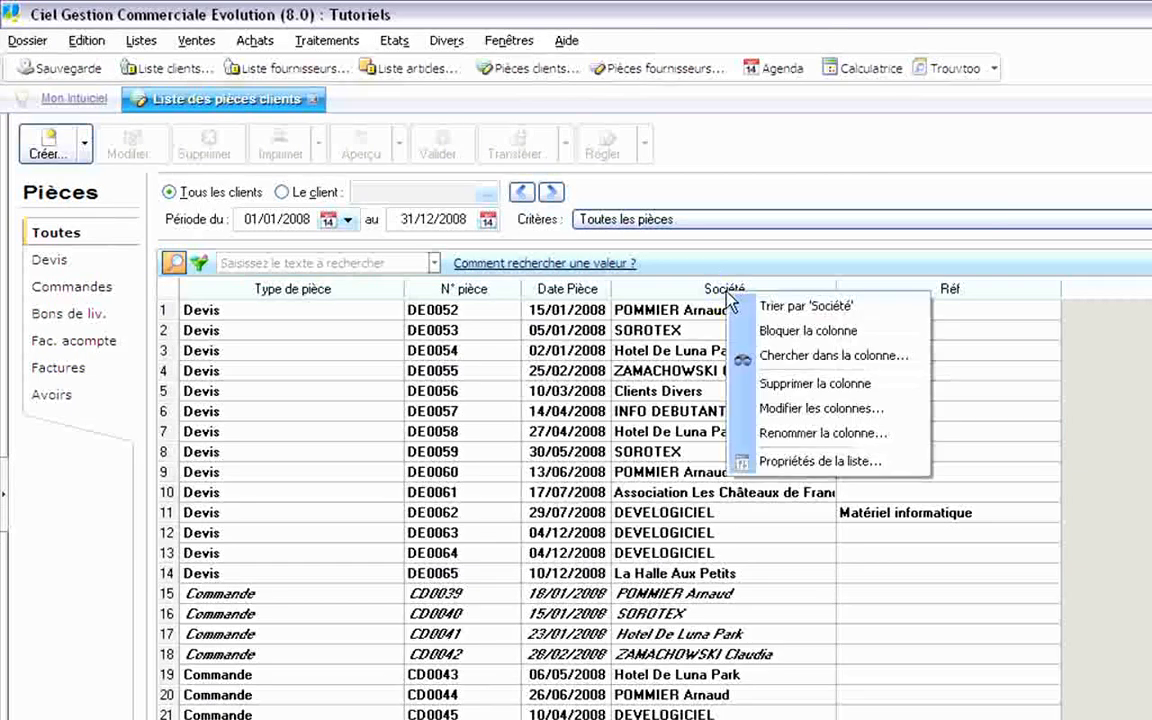
left_click(790, 408)
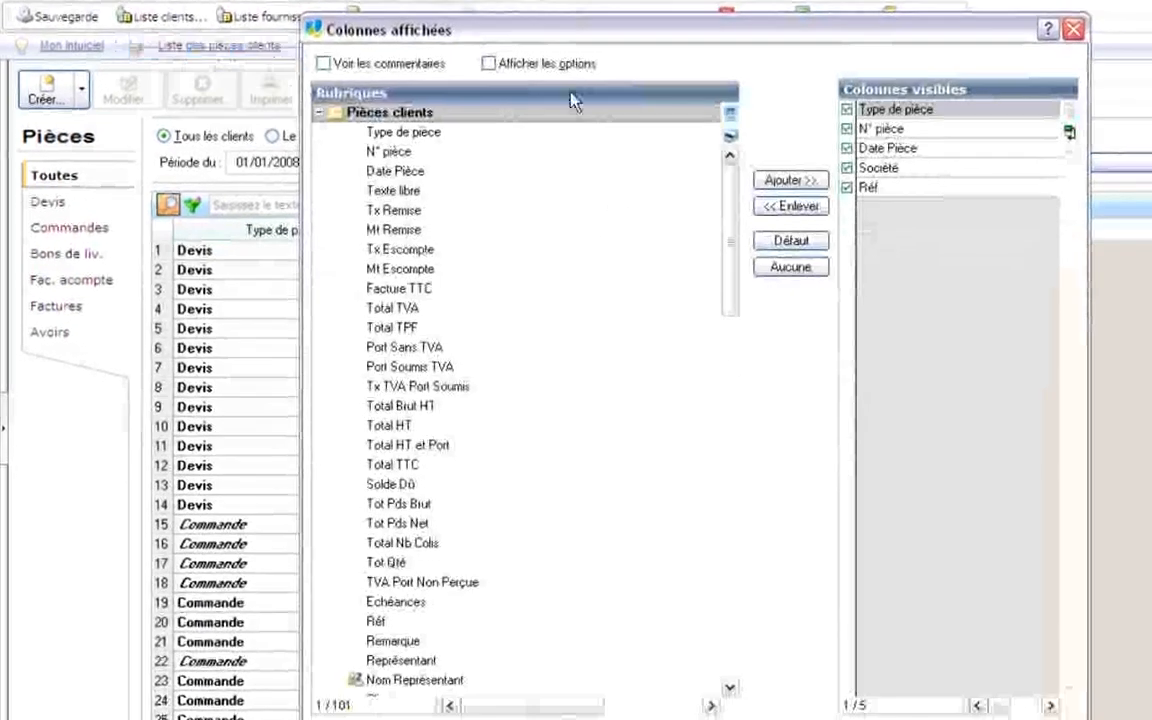
left_click(549, 64)
left_click_drag(733, 258, 725, 480)
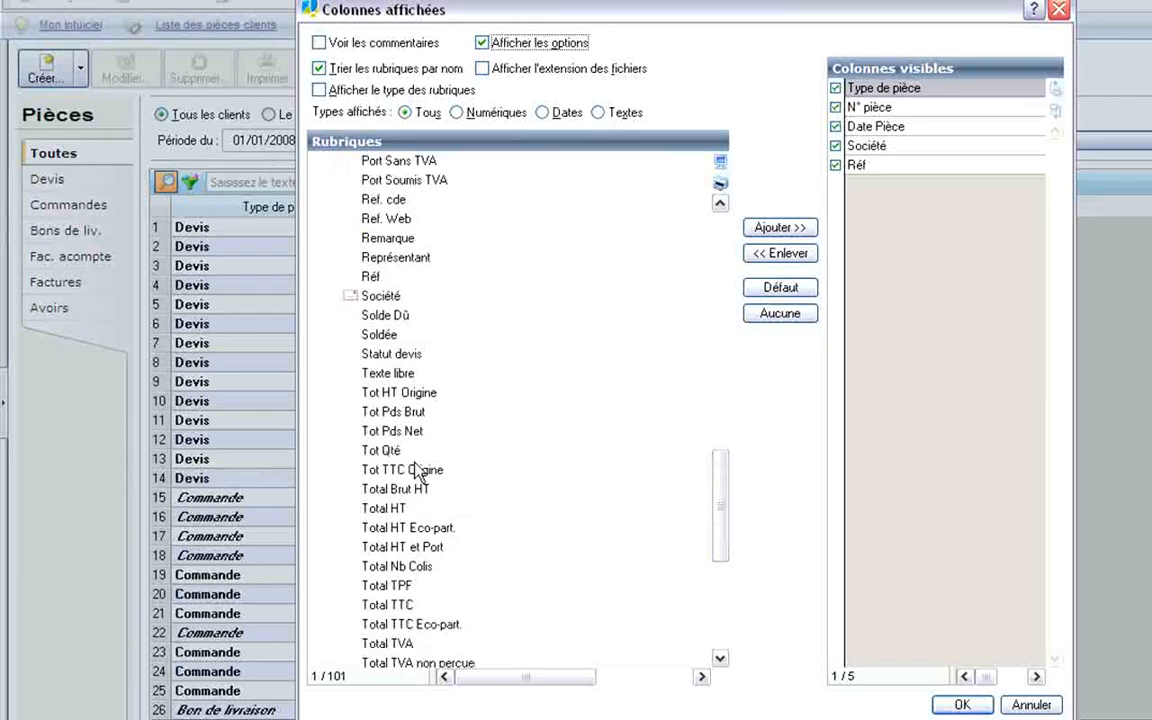
double_click(383, 508)
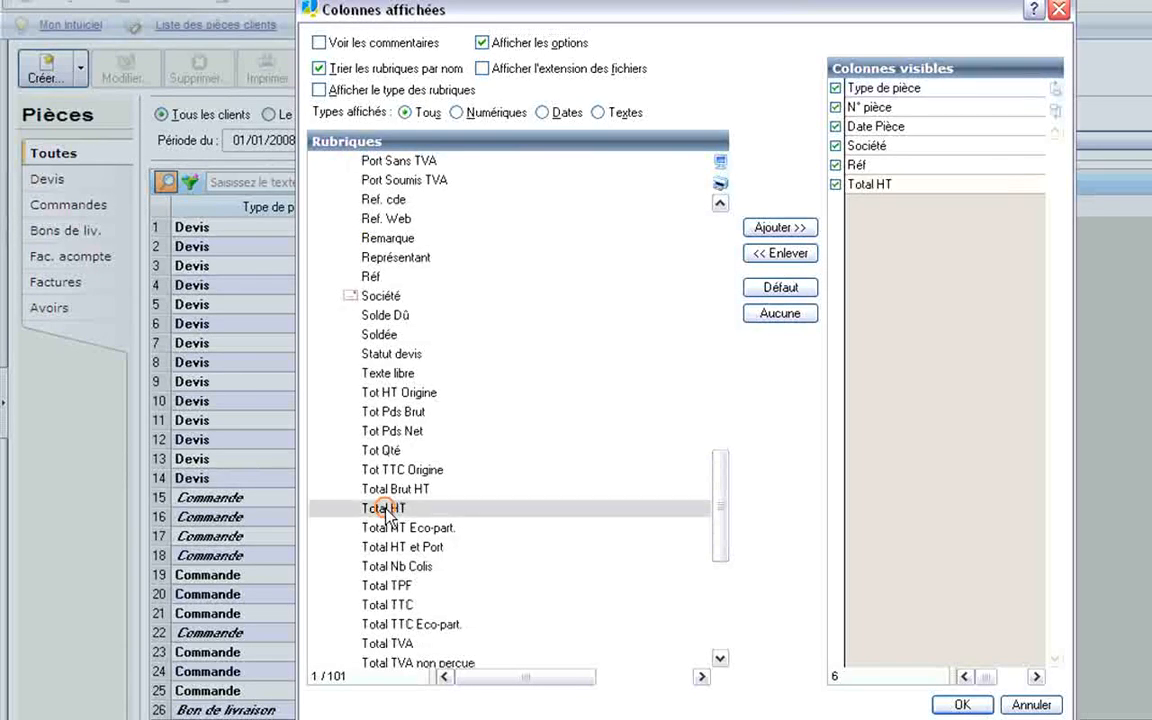
left_click(962, 705)
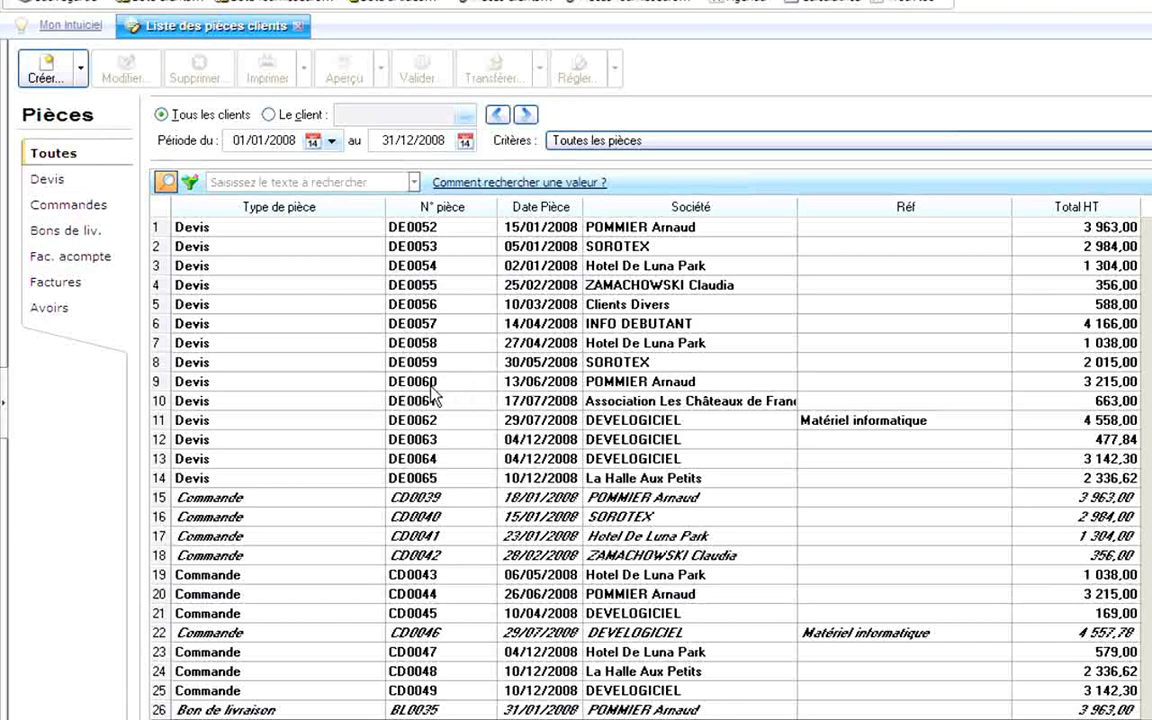
Search only the Total HT column for 336, and clear the search
left_click(413, 182)
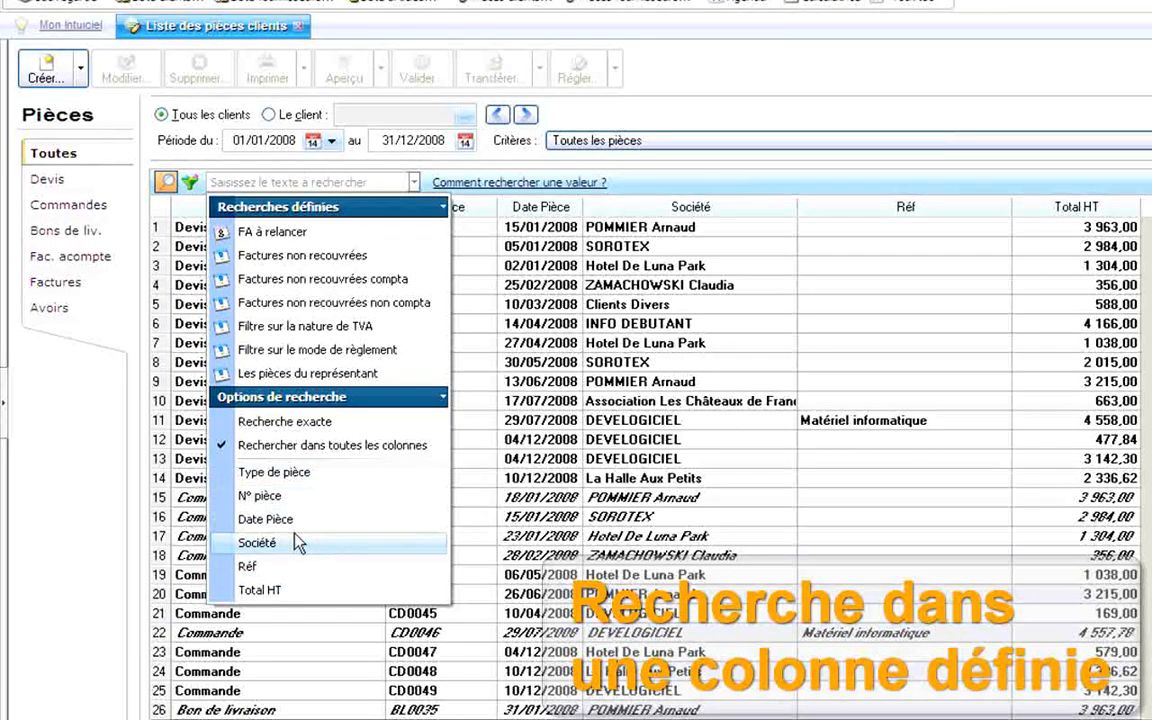
left_click(276, 592)
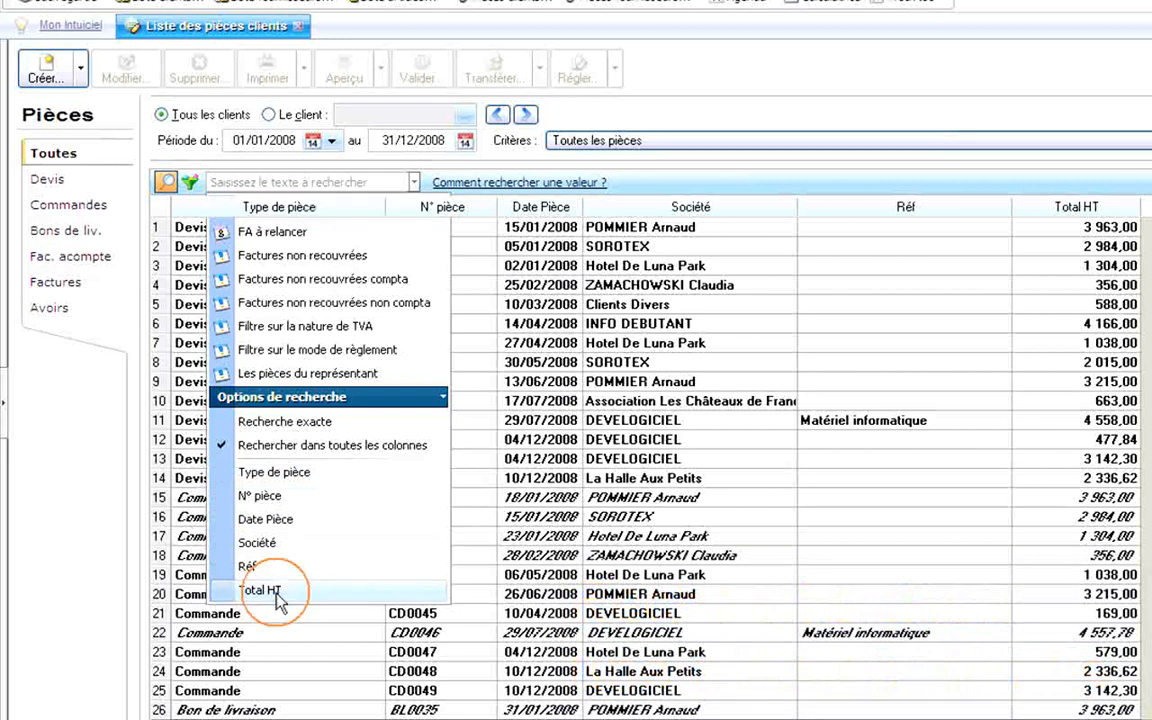
left_click(360, 184)
type("336")
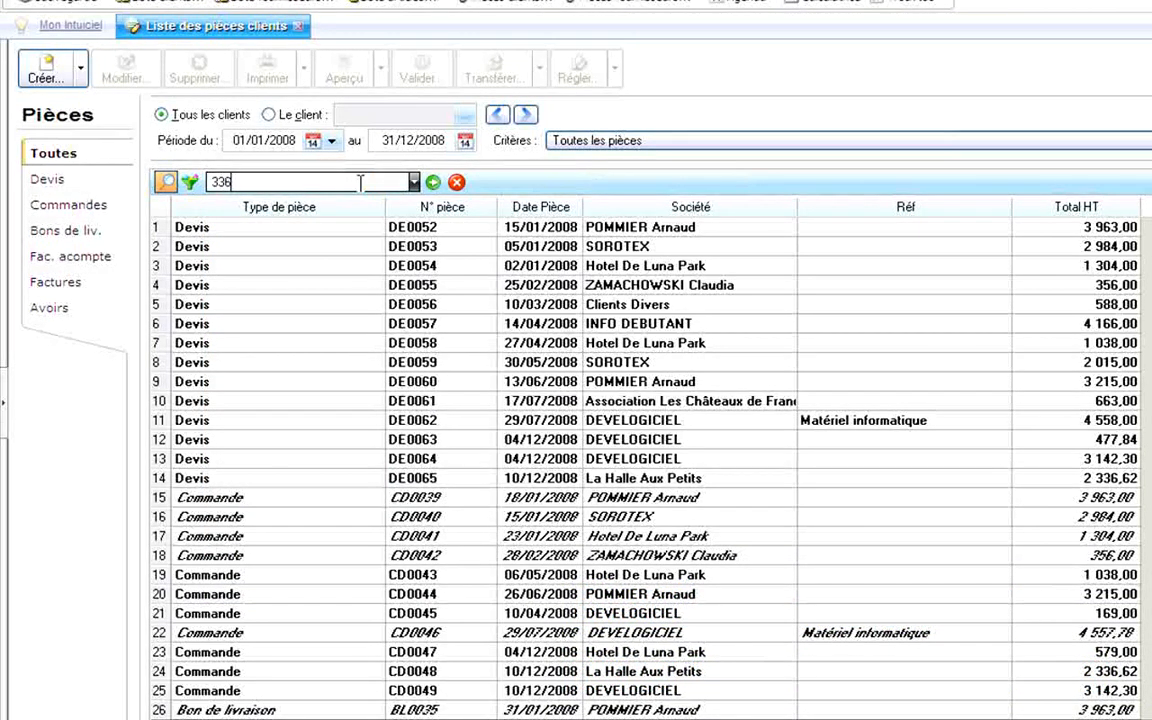
key("Return")
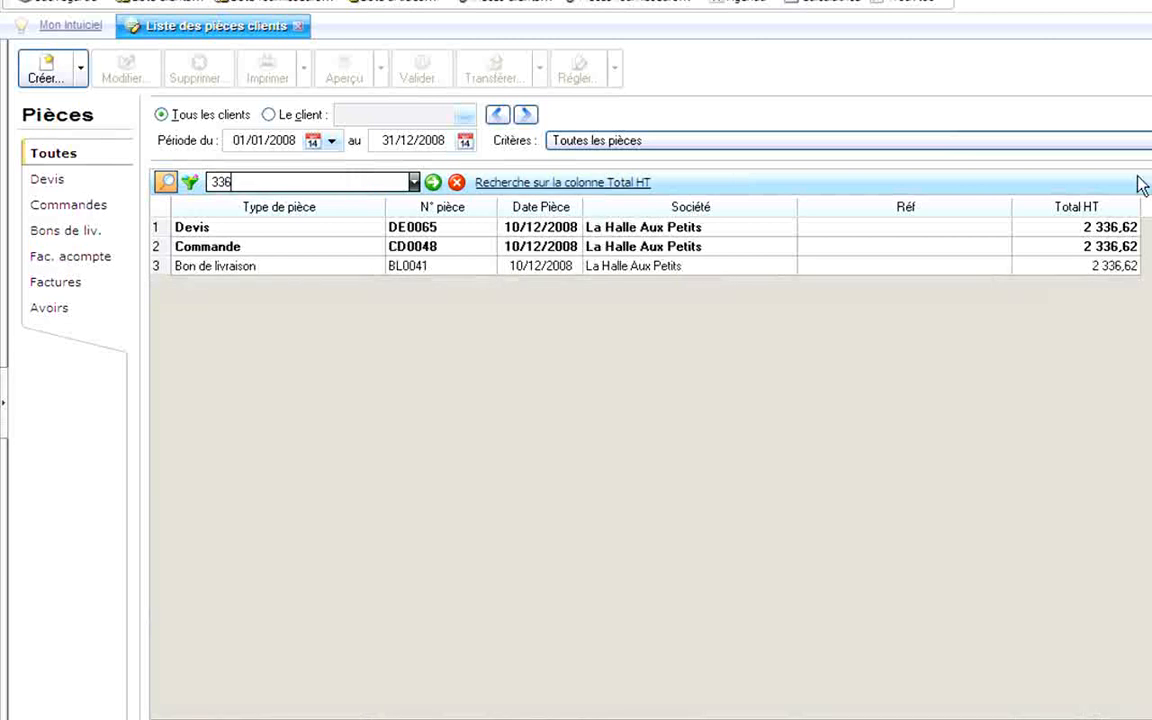
double_click(253, 182)
left_click(457, 184)
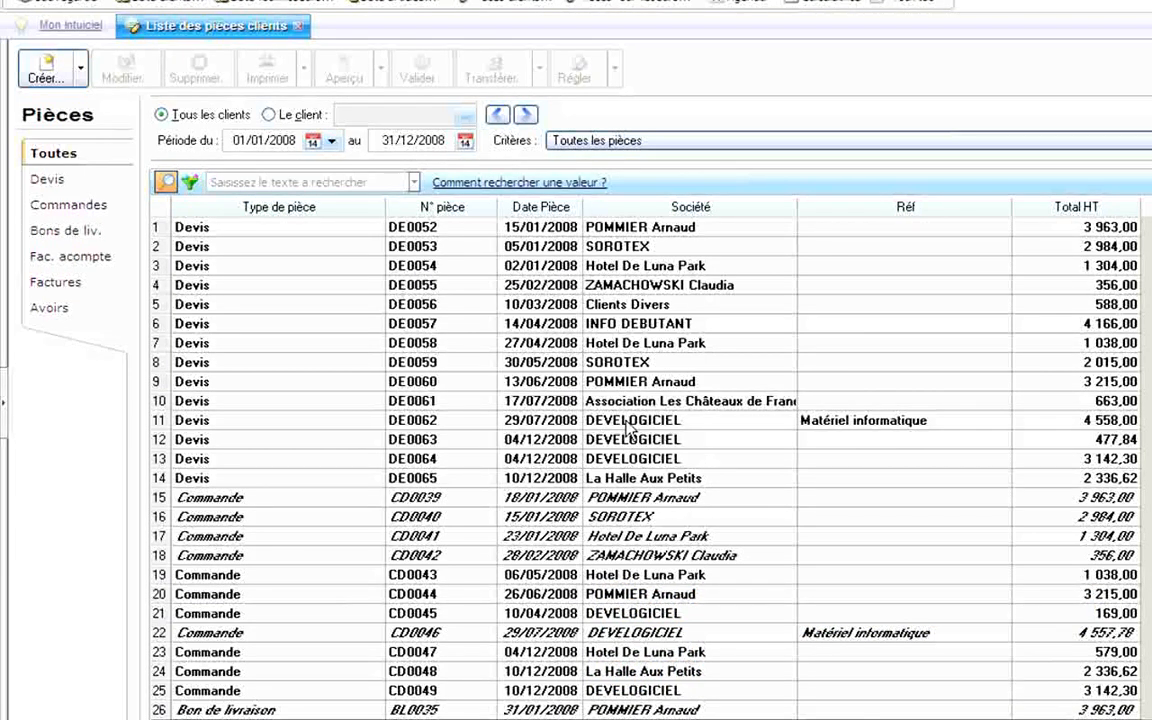
Search all columns of the list for develog, and clear the search
left_click(321, 181)
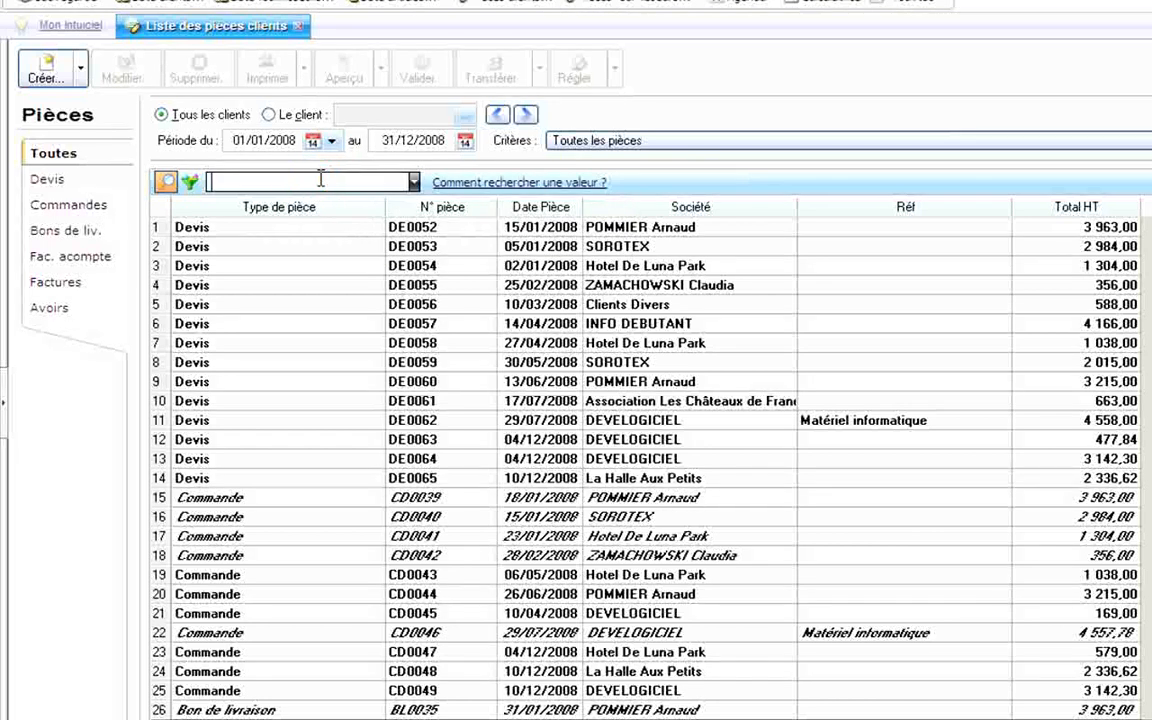
type("deve")
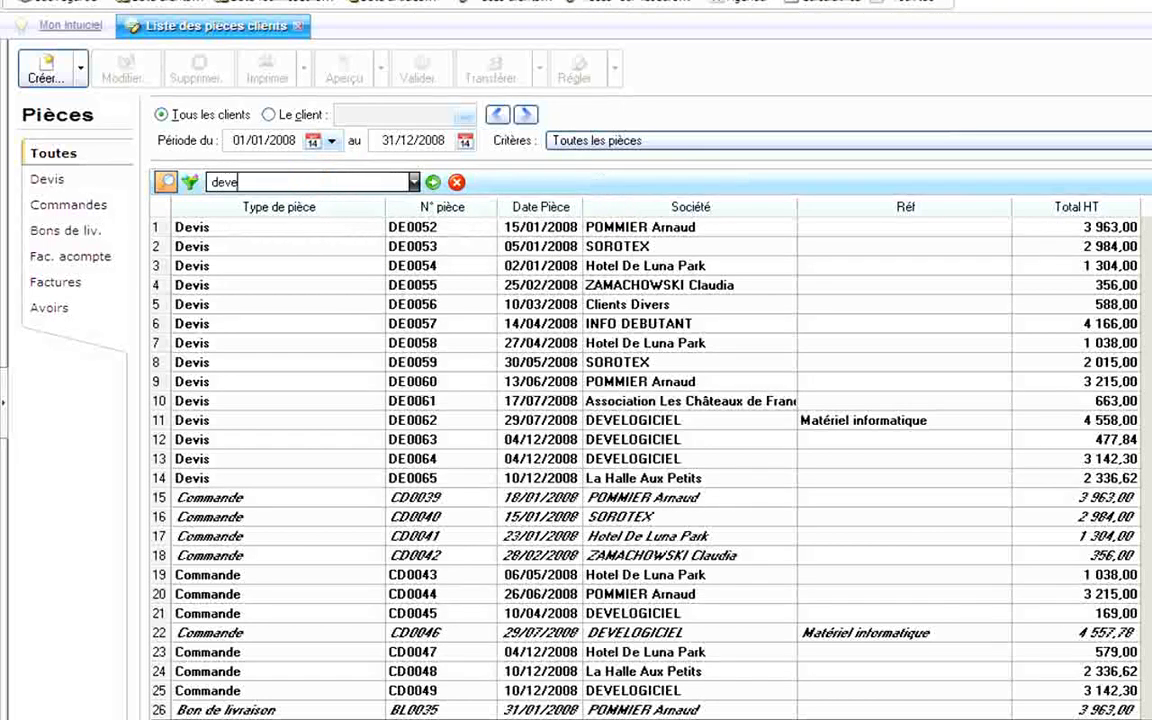
type("log")
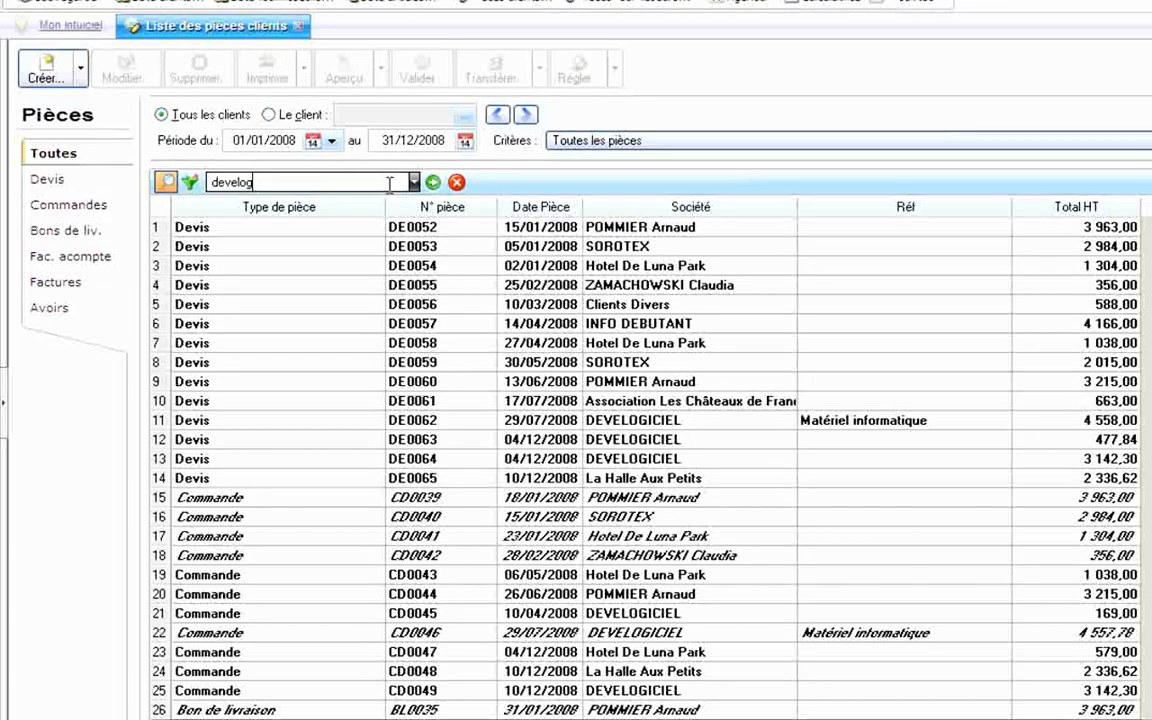
key("Return")
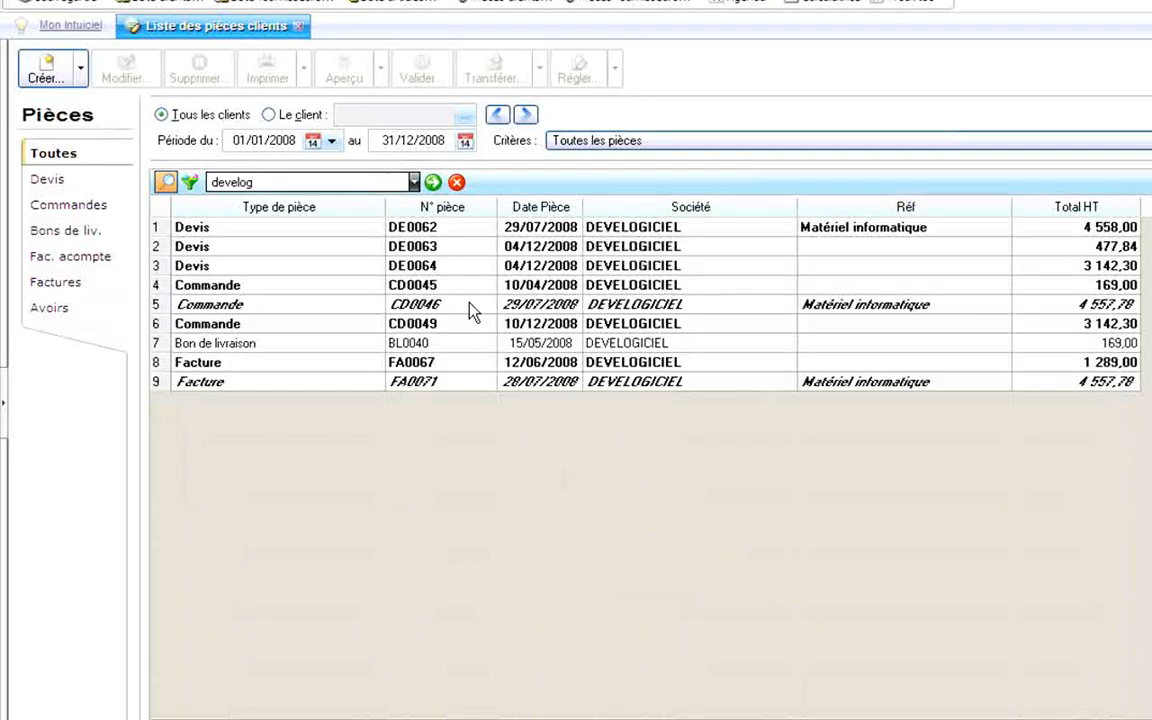
left_click(456, 182)
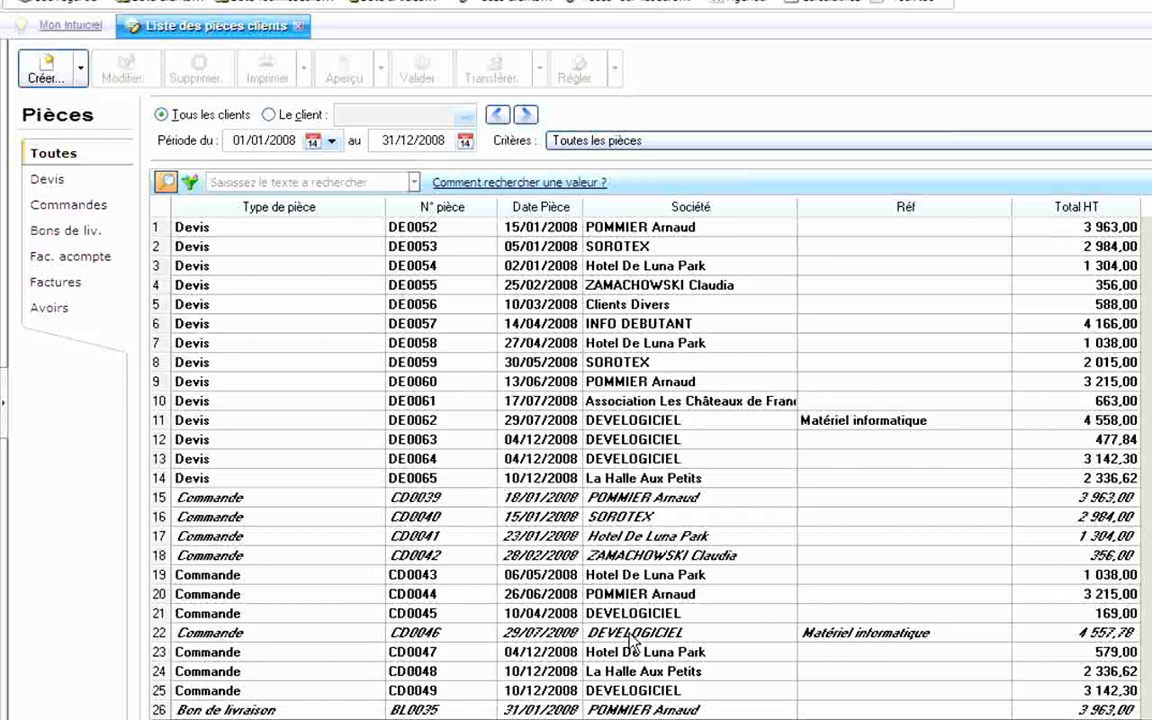
Filter the list to documents whose Société equals DEVELOGICIEL, check the active search options, and clear the filter
right_click(632, 636)
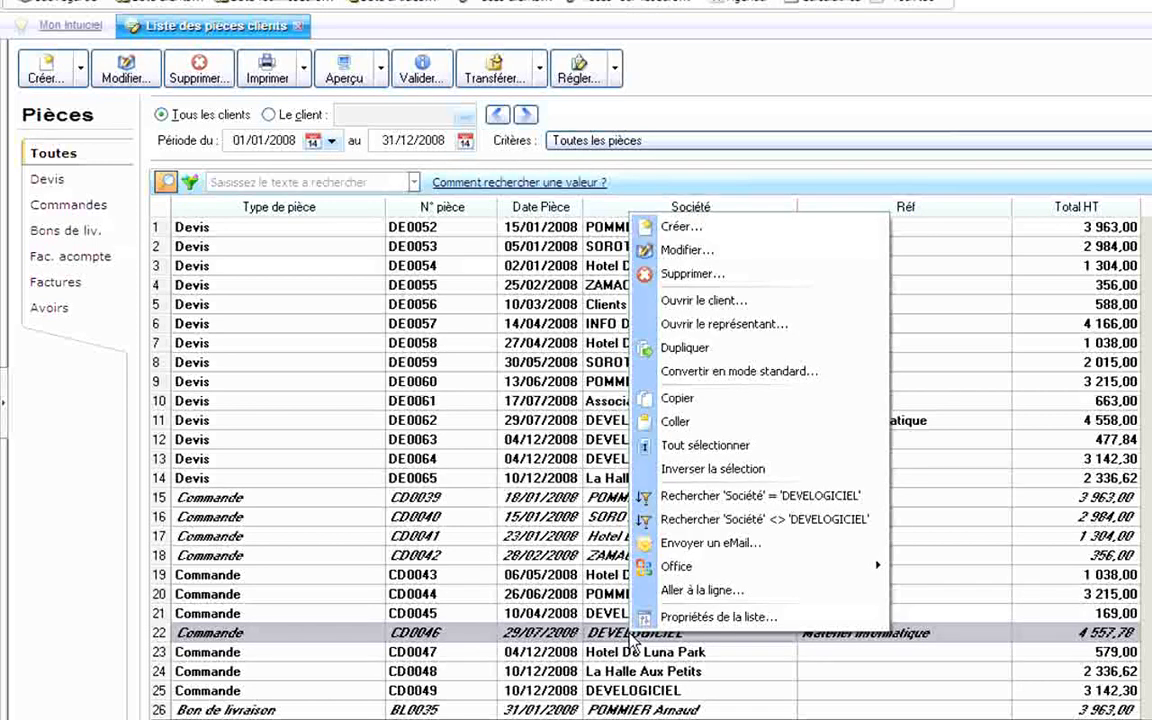
left_click(828, 500)
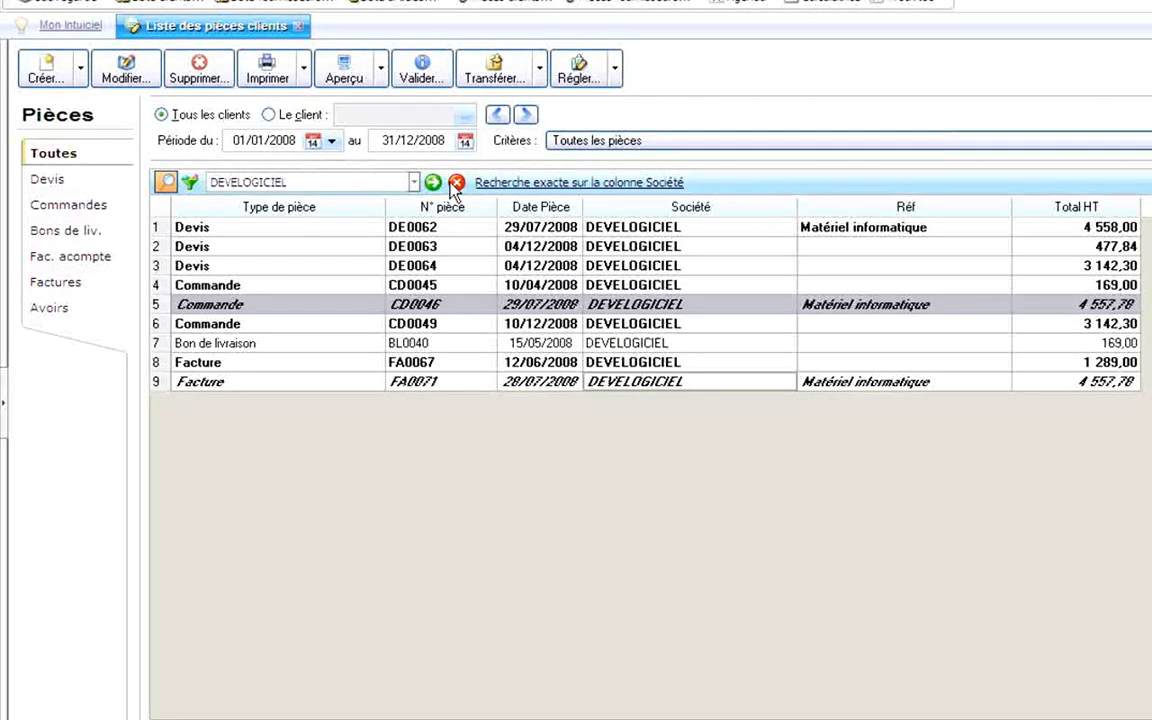
left_click(413, 182)
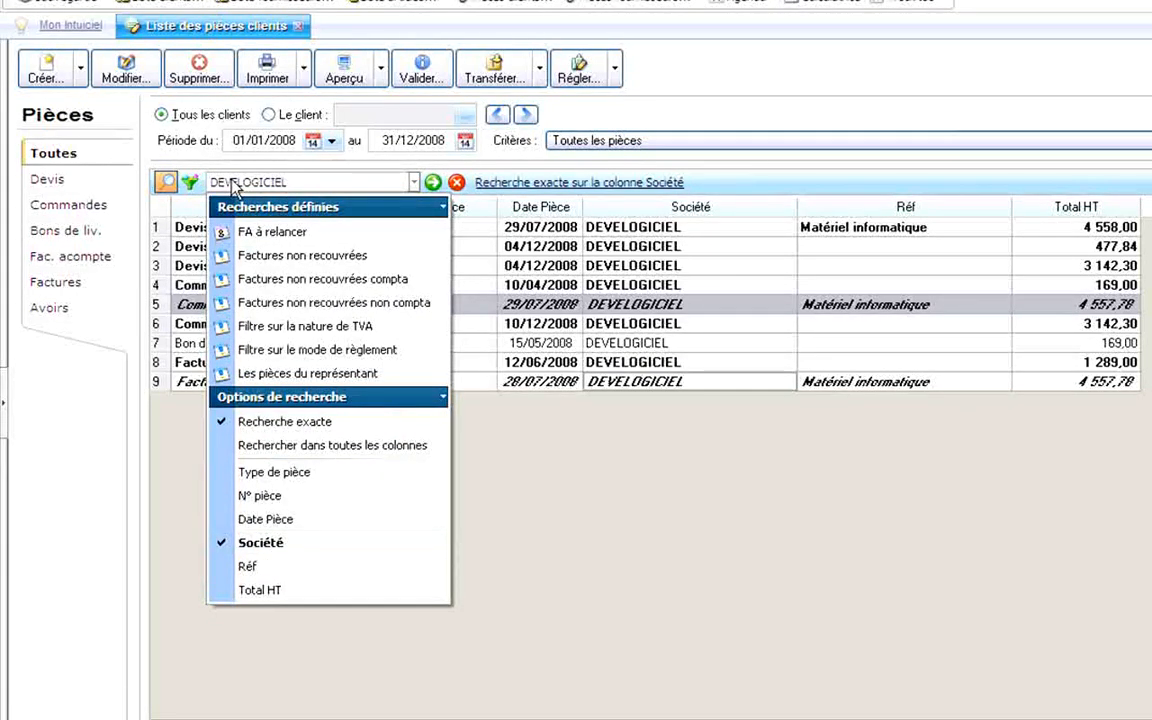
left_click(456, 182)
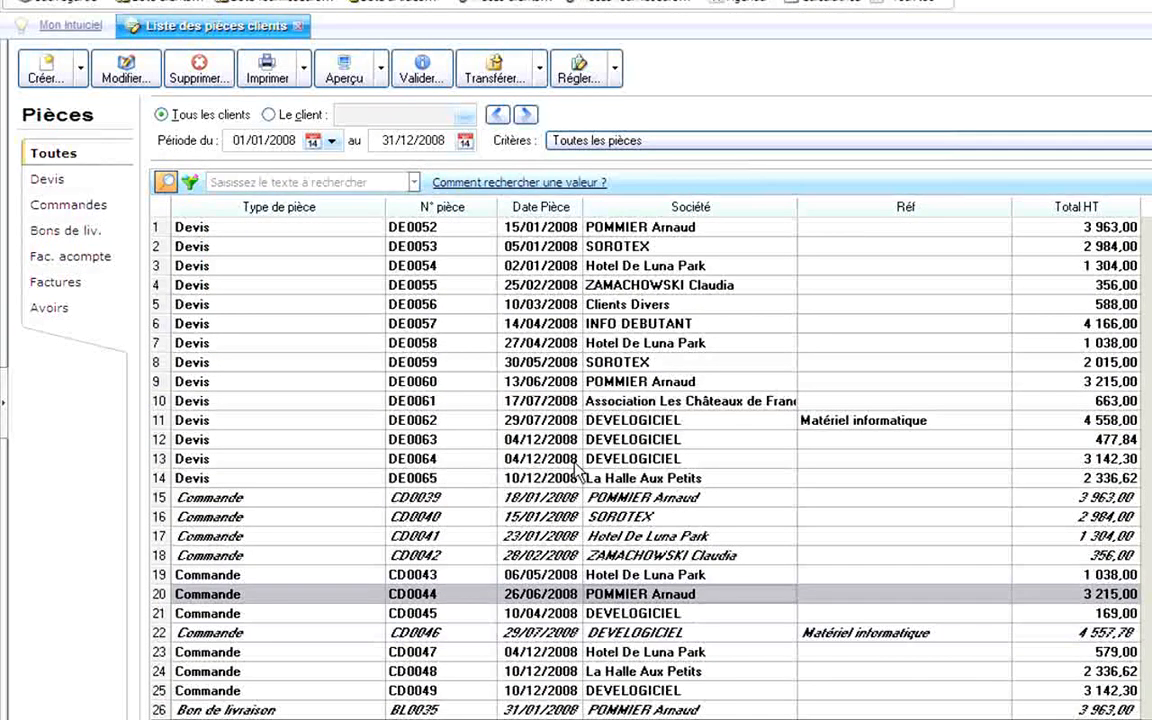
Filter the list to documents whose Type de pièce equals Commande, and clear the filter
right_click(620, 385)
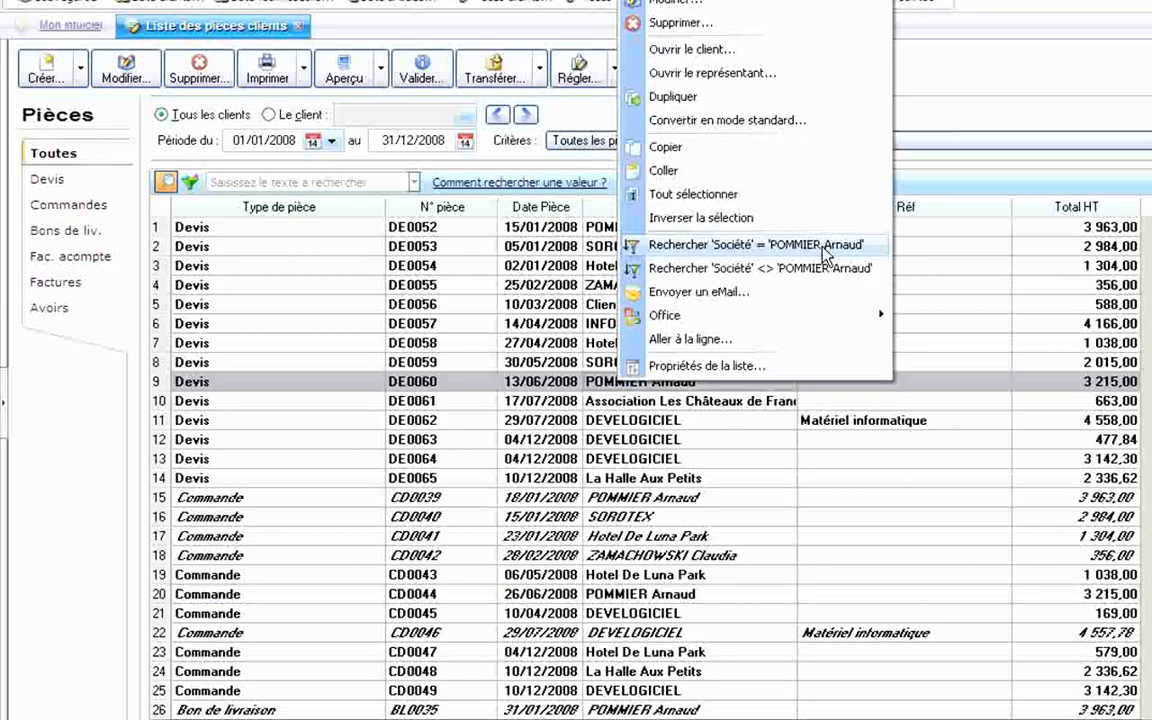
left_click(487, 441)
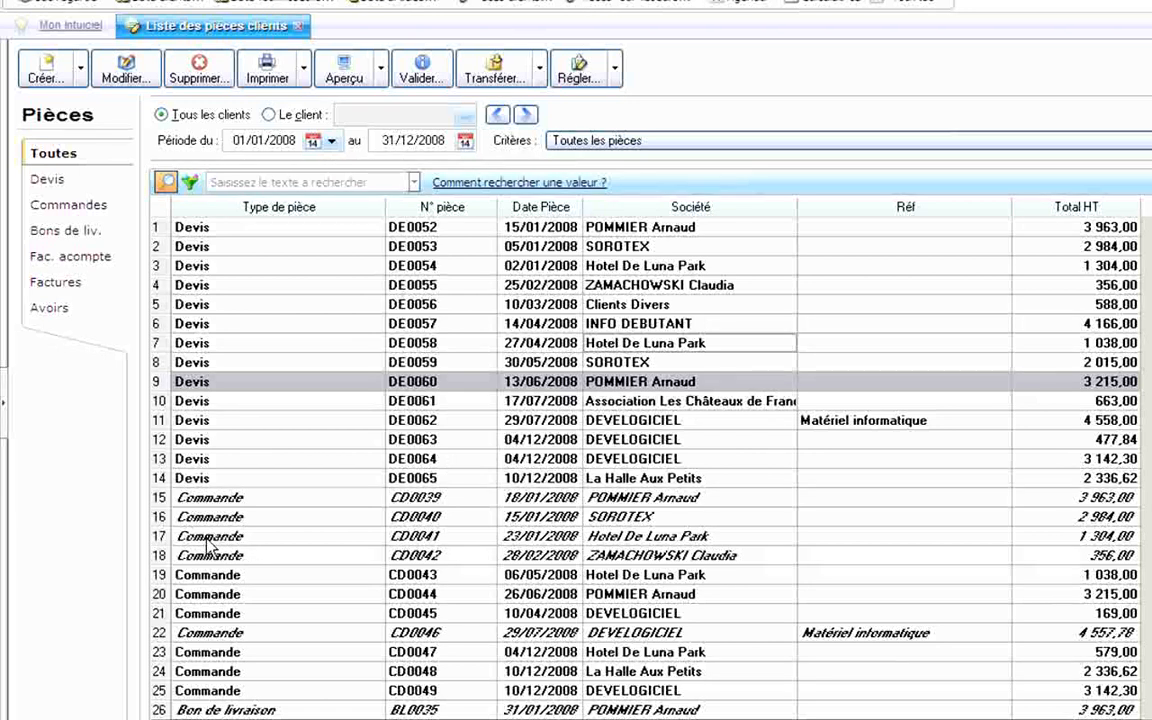
right_click(206, 536)
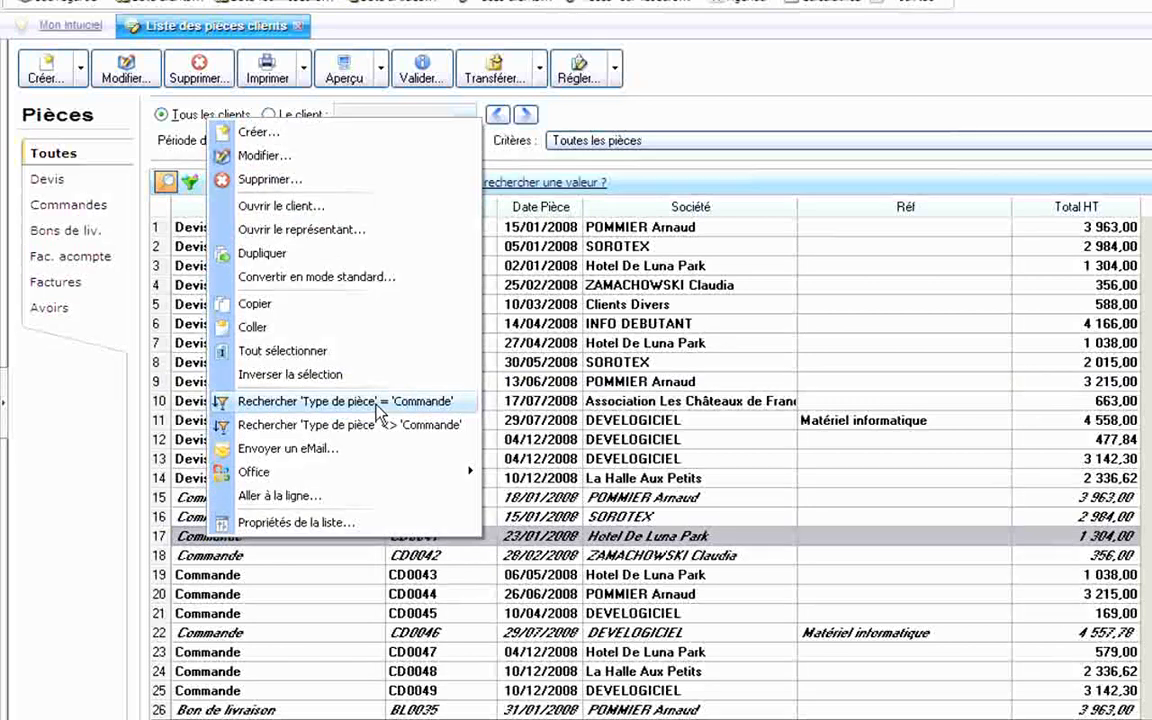
left_click(378, 405)
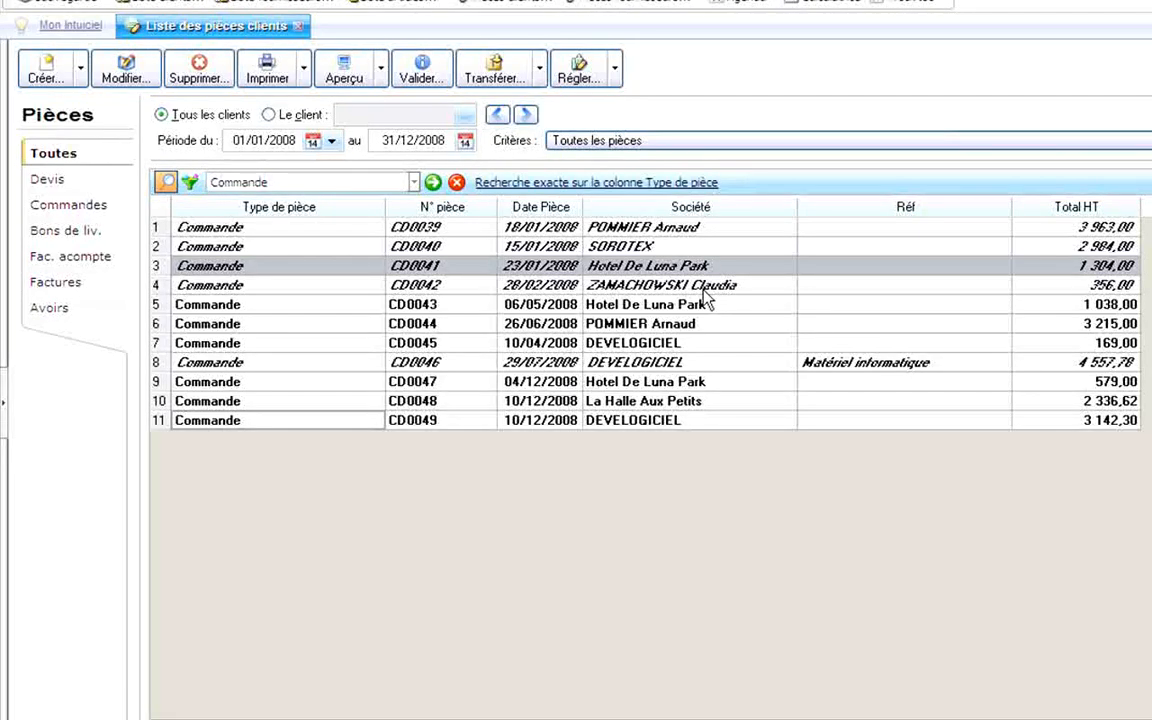
left_click(456, 182)
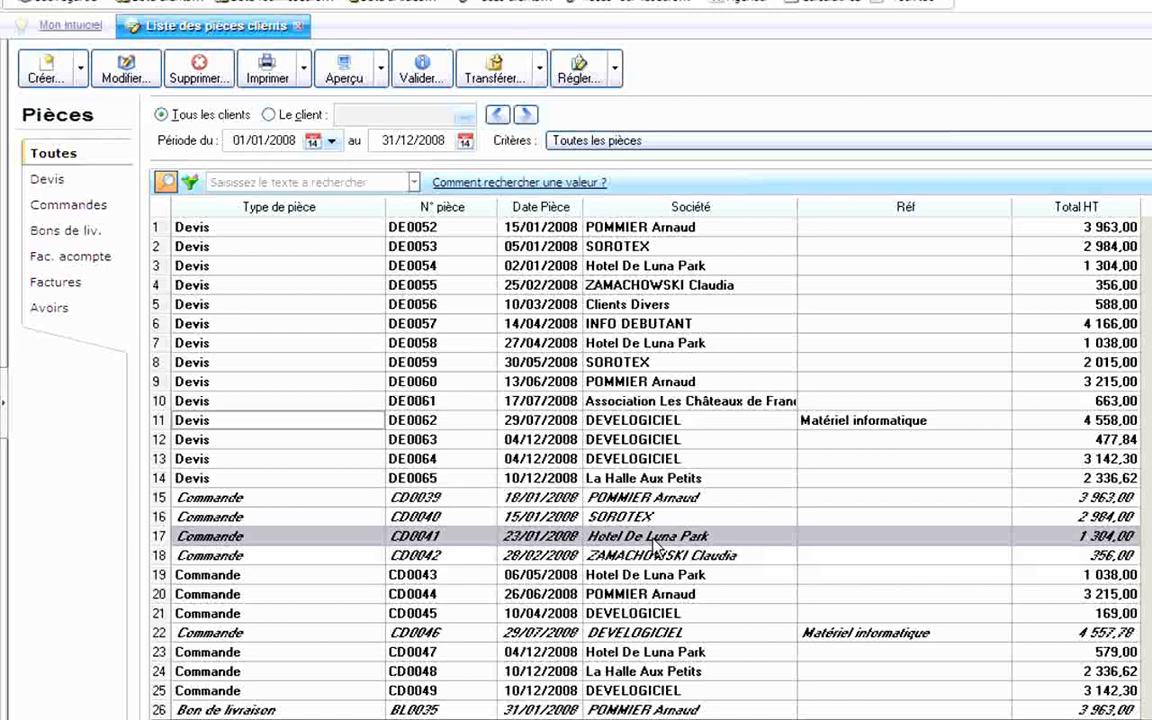
Filter out the documents of the individual customer on the first Commande row by Société, and close the list
right_click(651, 497)
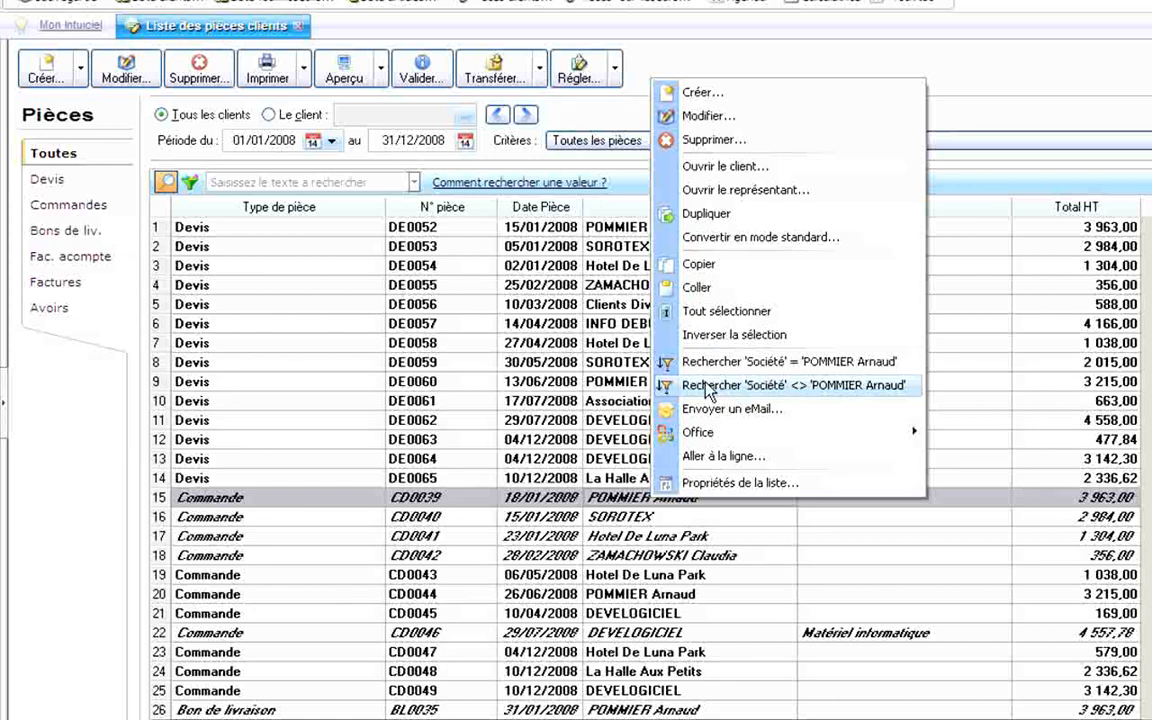
left_click(806, 395)
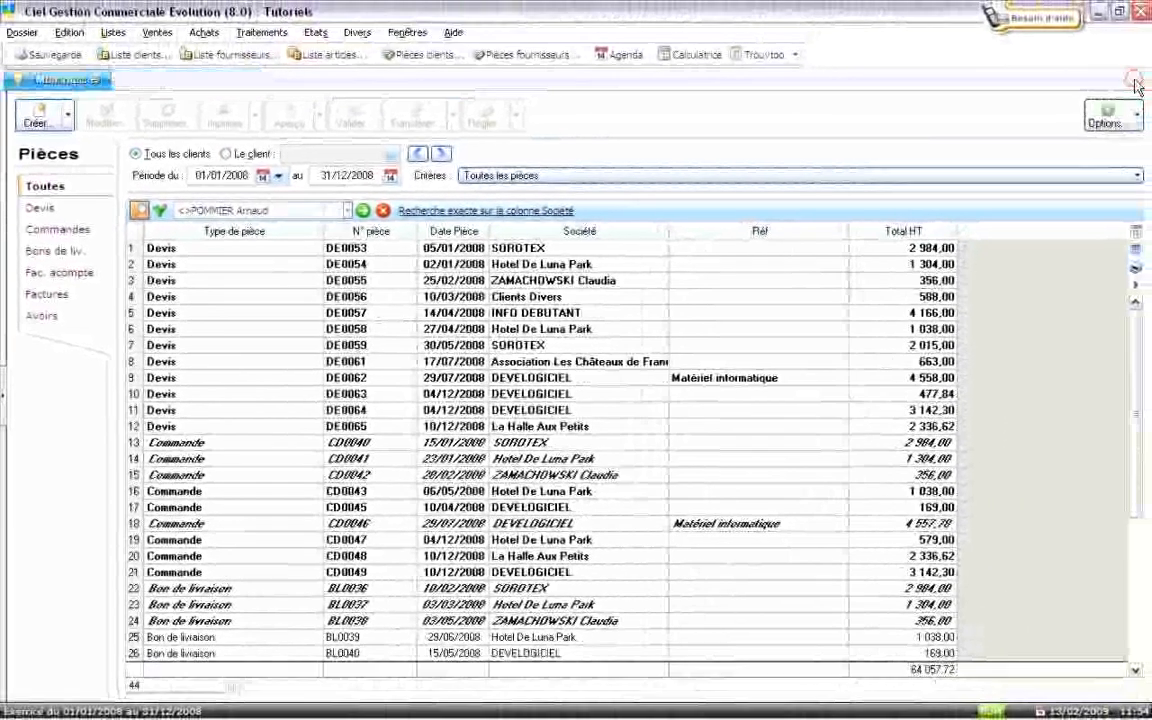
left_click(1135, 80)
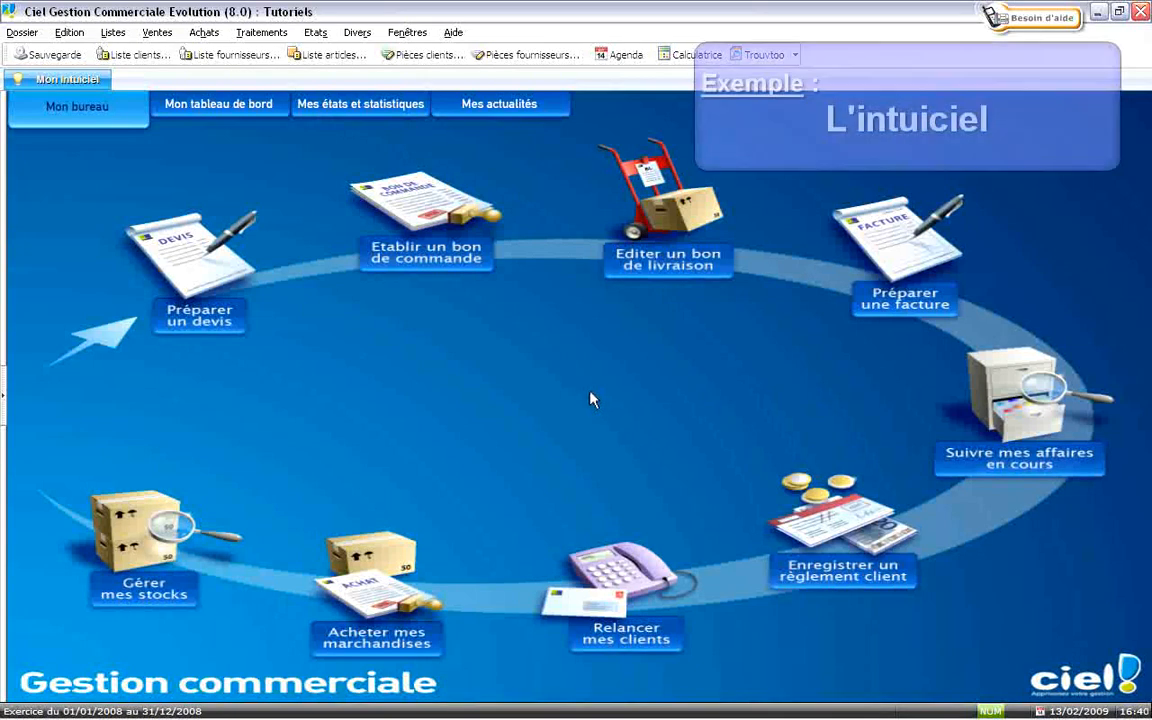
Switch the Intuiciel desktop to the Simple display, and set it back to Complet
right_click(490, 384)
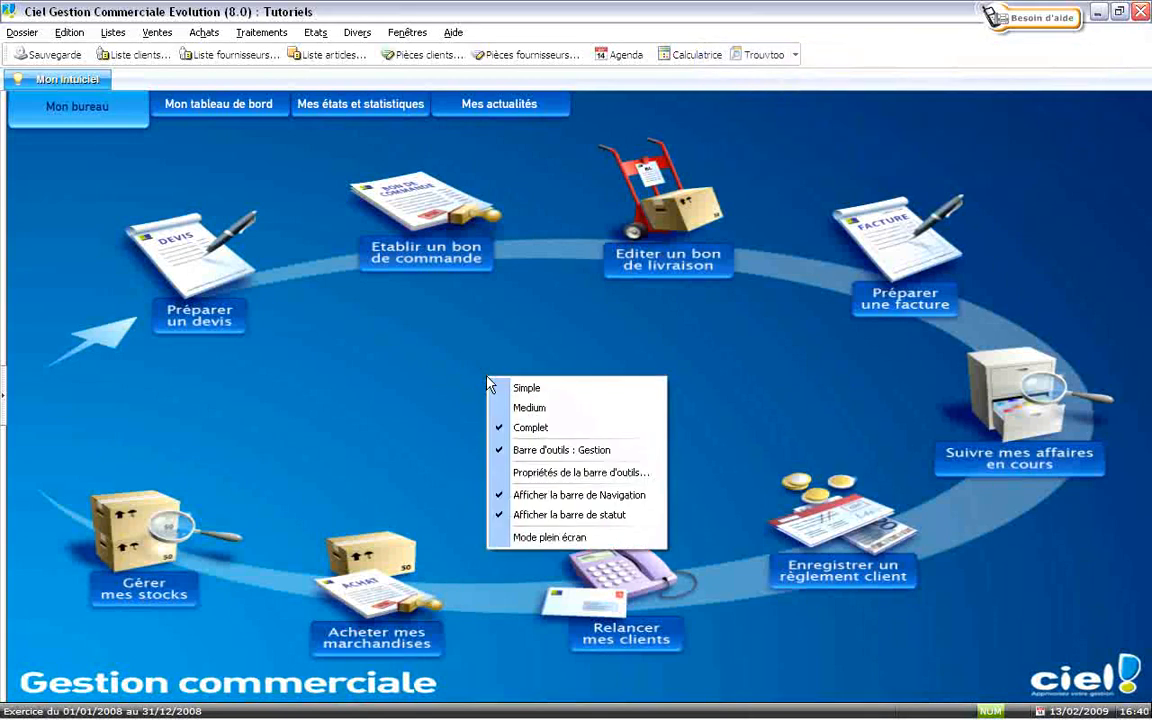
left_click(589, 387)
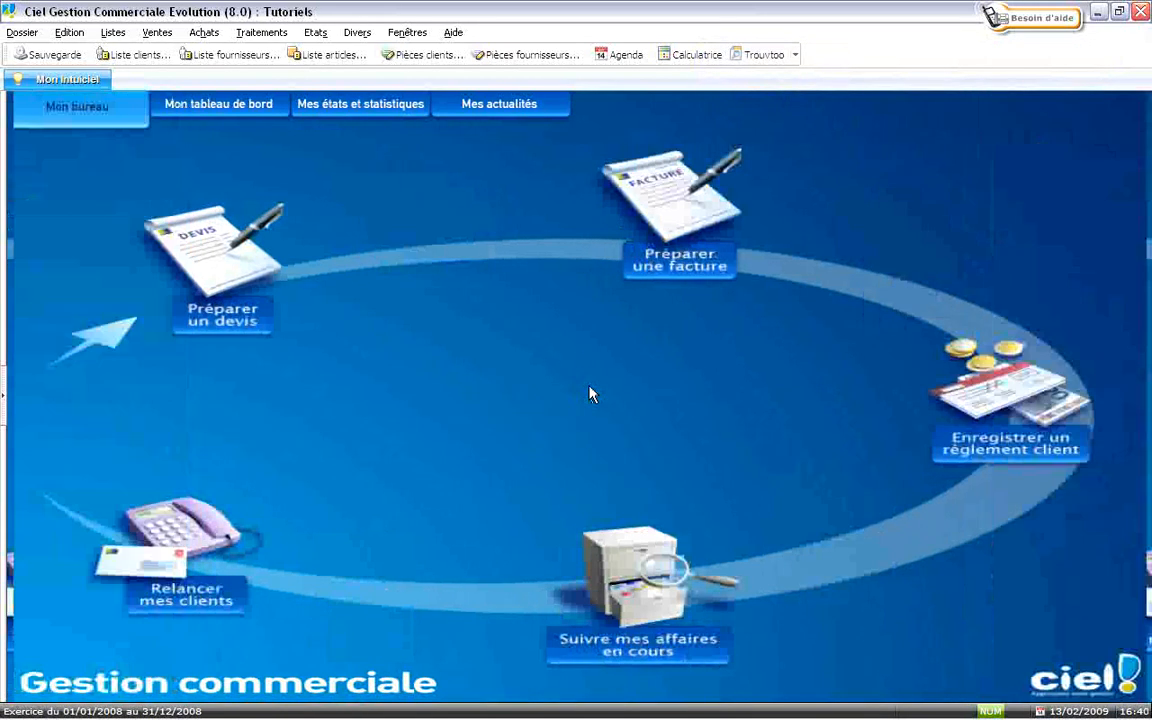
right_click(505, 365)
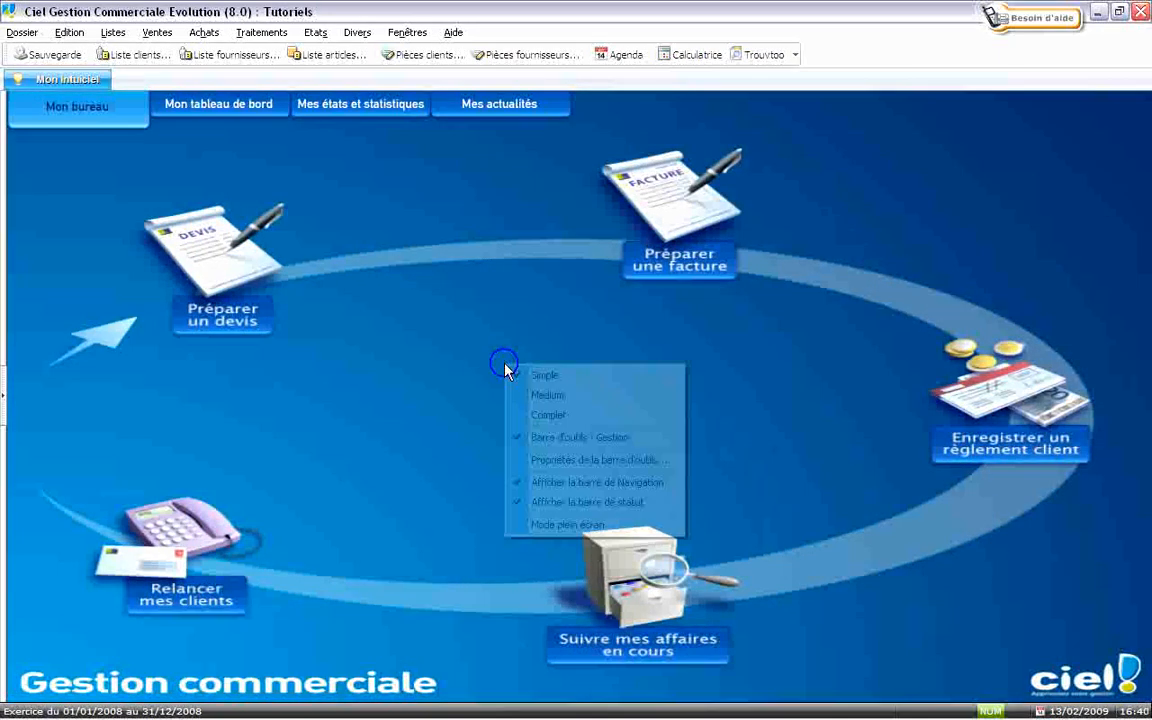
left_click(561, 419)
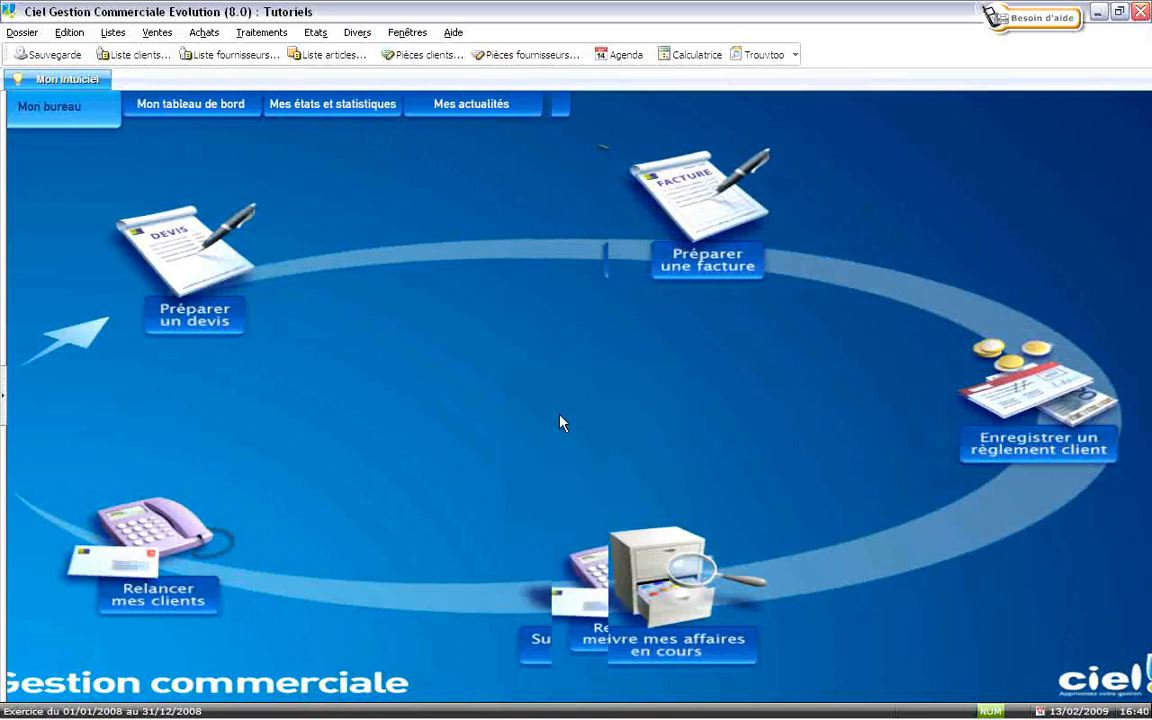
Hide the Gestion toolbar, and display it again
right_click(507, 385)
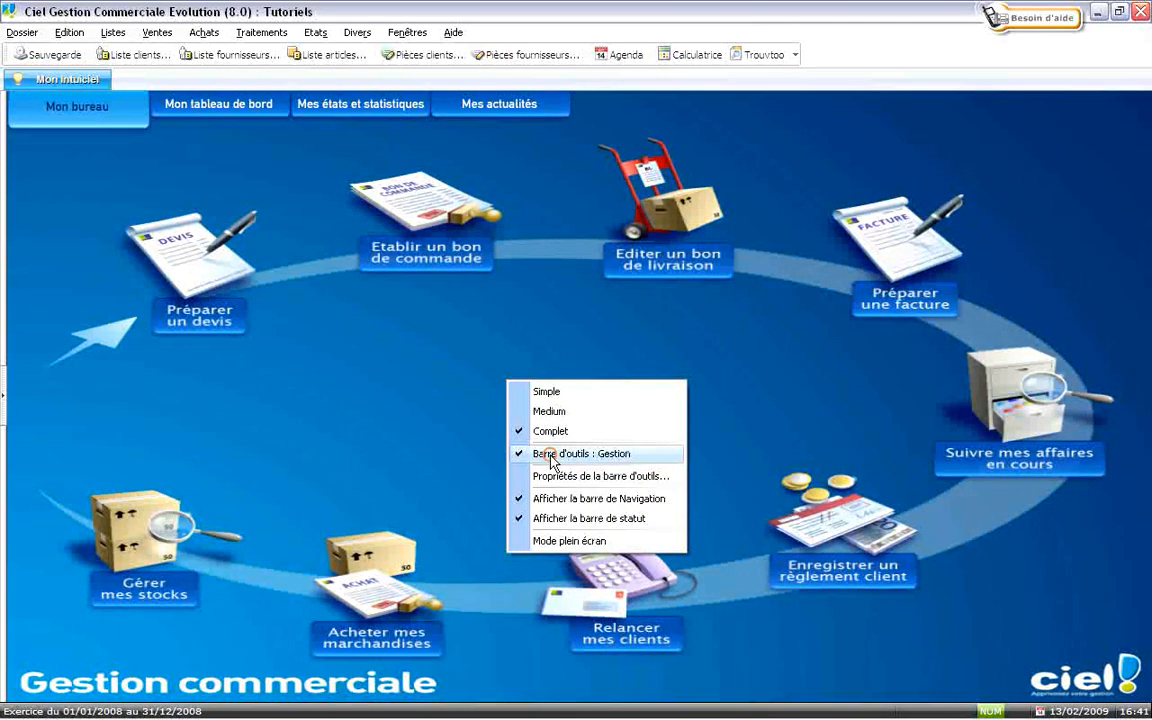
left_click(550, 455)
right_click(535, 370)
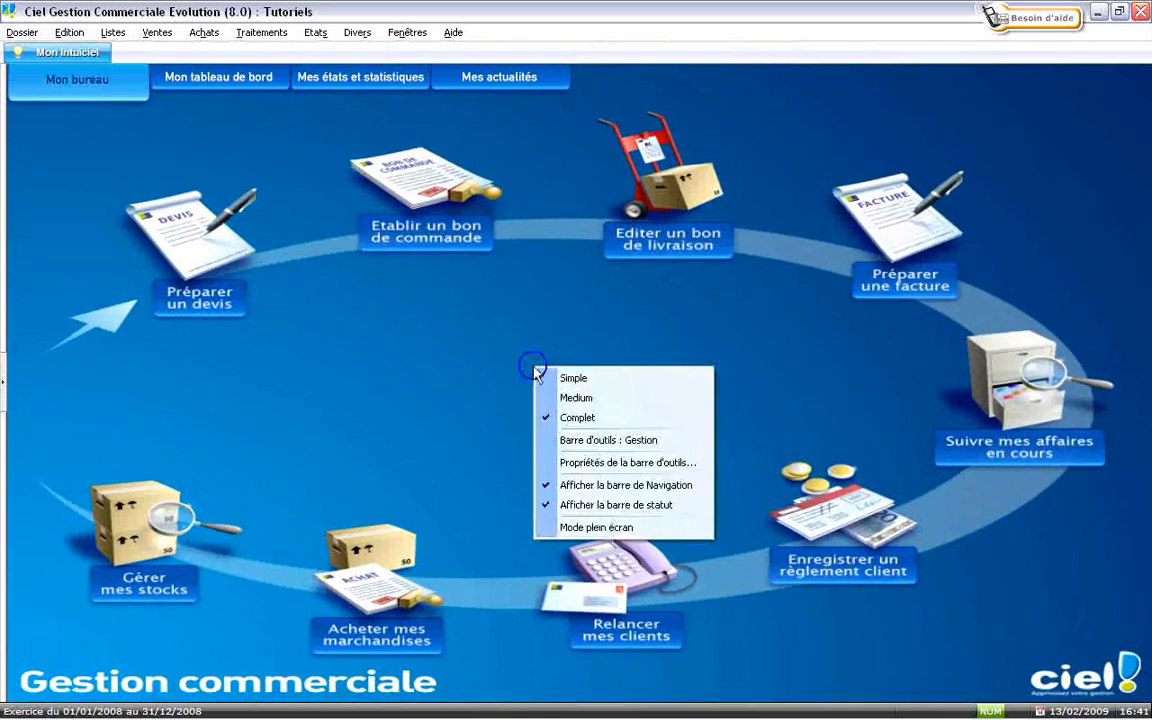
left_click(578, 448)
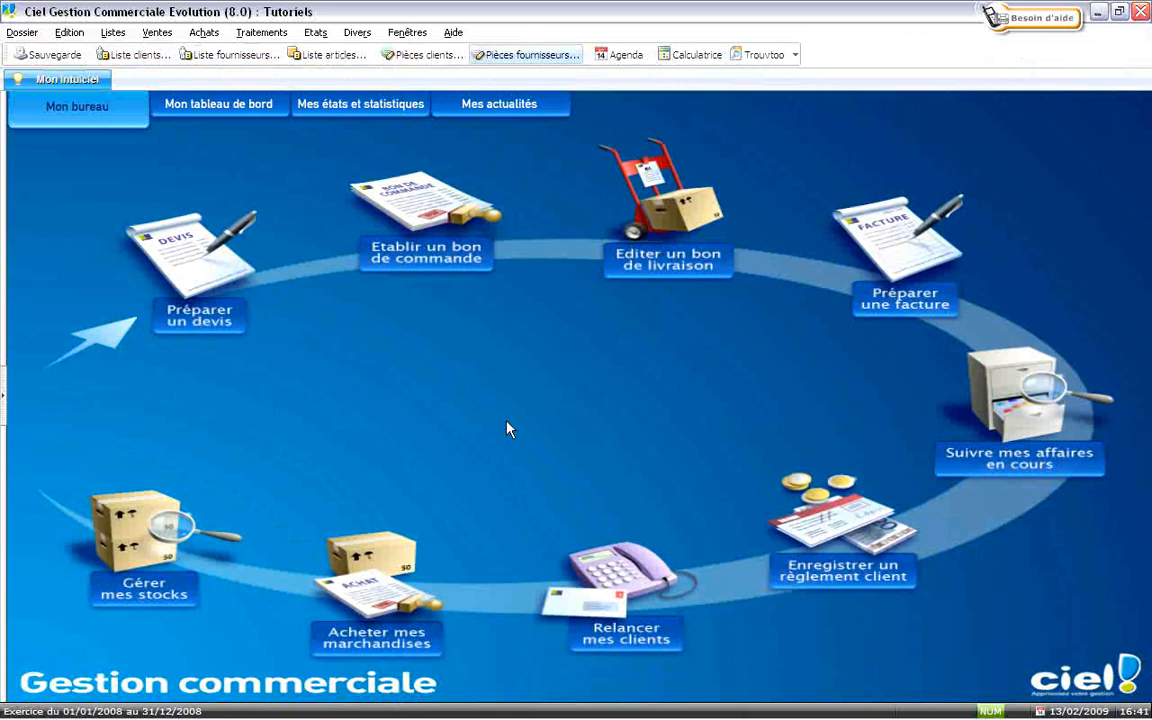
Review the buttons of the Gestion band in the toolbar properties, and cancel without changing them
right_click(458, 363)
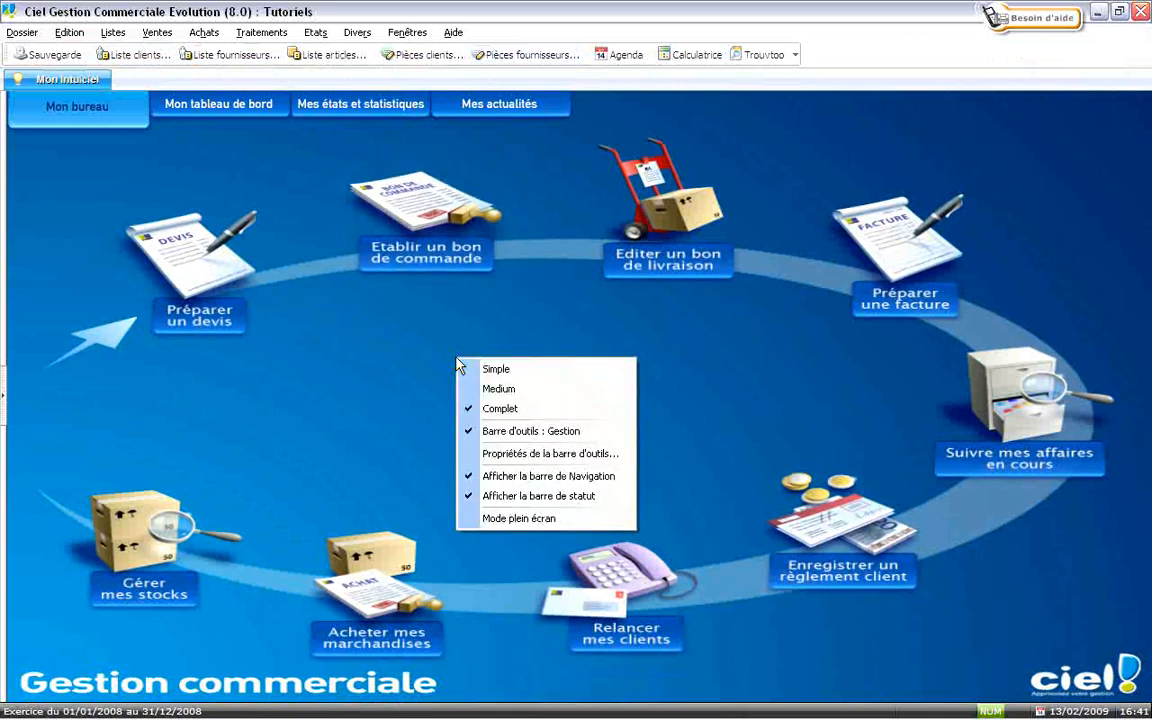
left_click(524, 456)
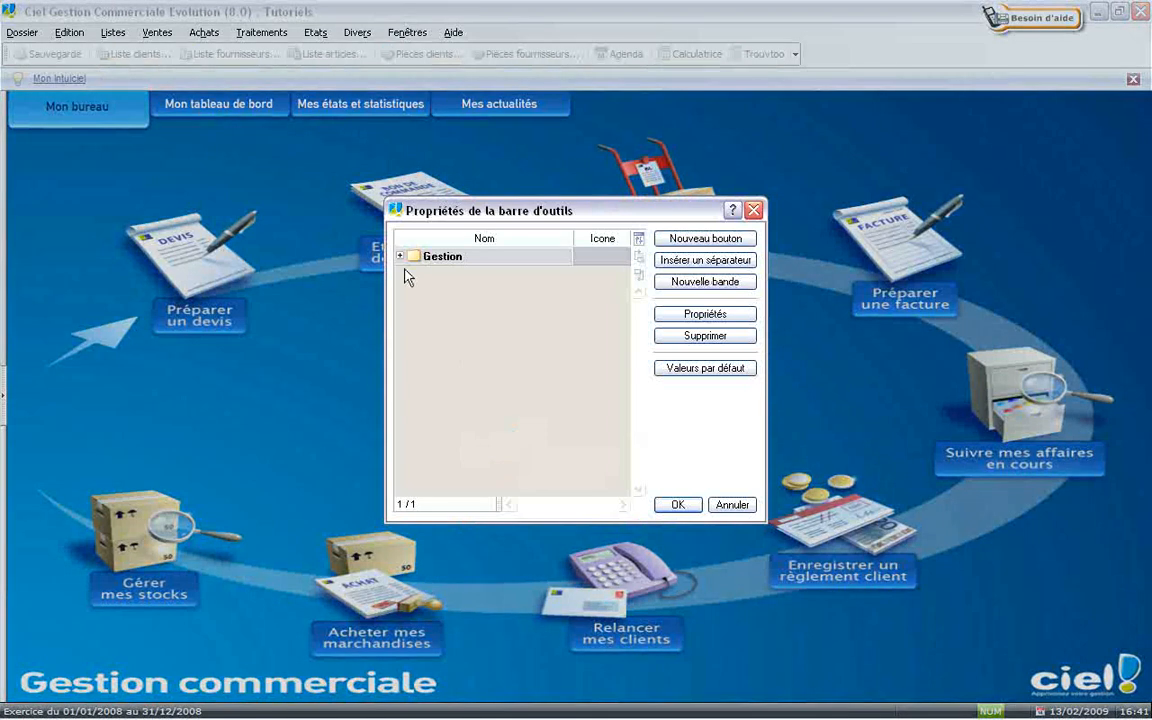
left_click(399, 256)
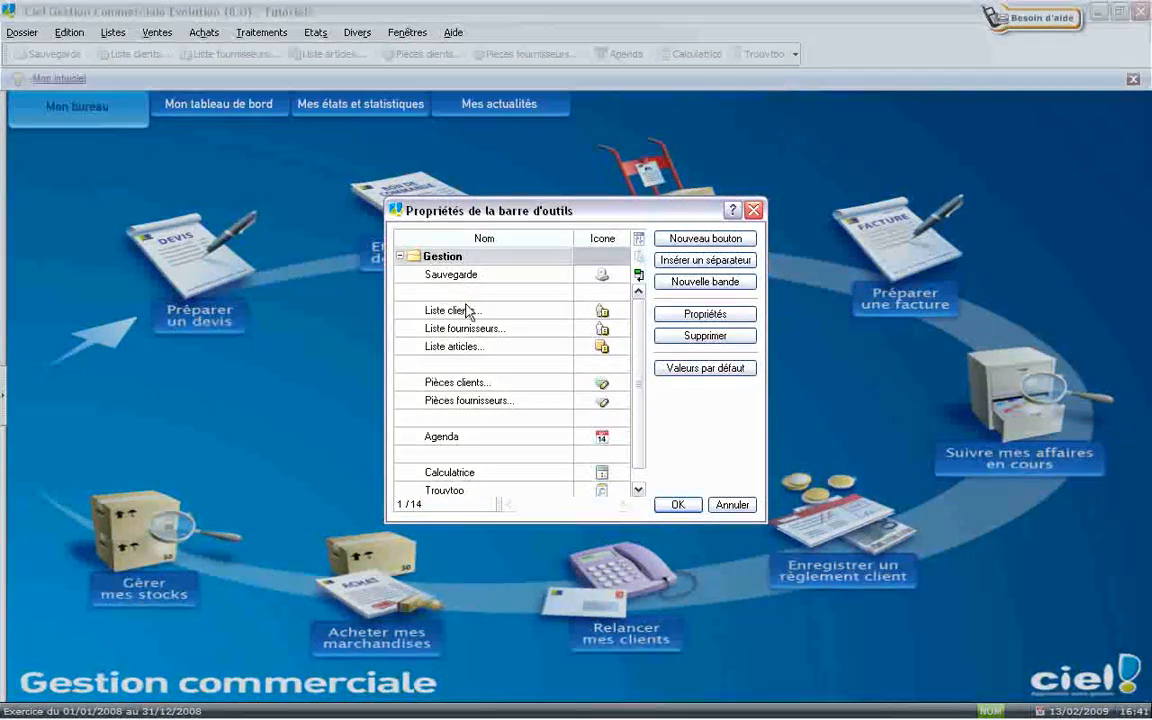
left_click(745, 509)
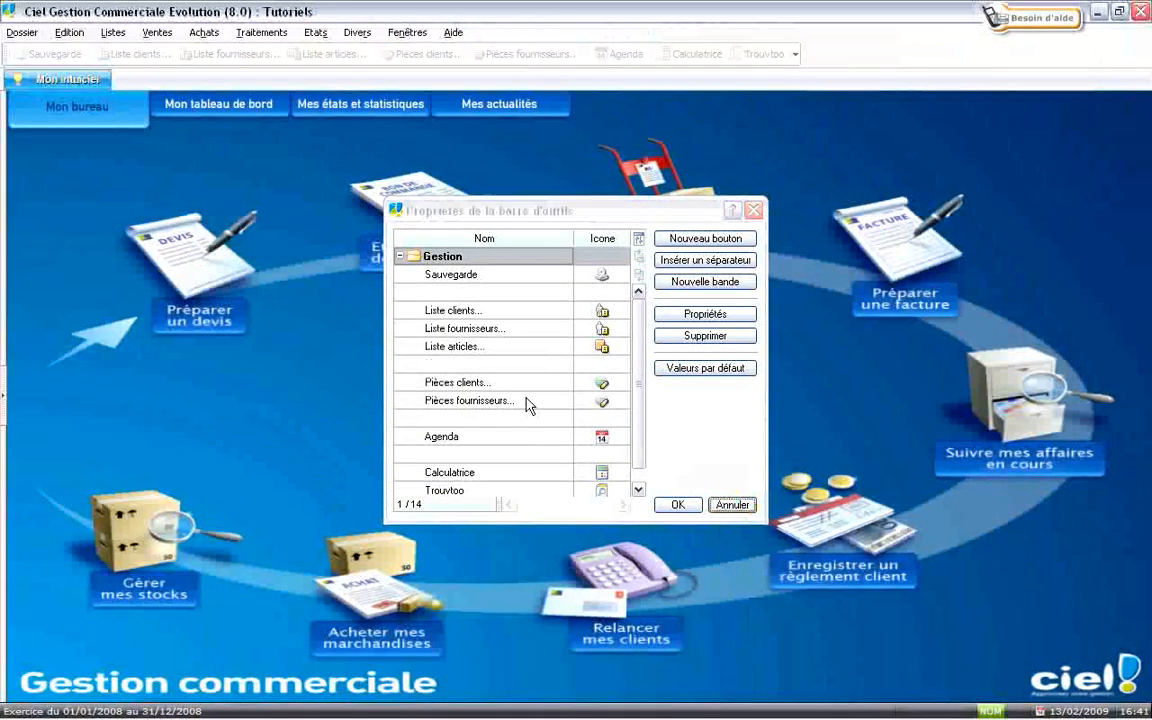
Hide and redisplay the navigation bar, and unfold it to browse its shortcut groups, including Mes fournisseurs, before collapsing it
right_click(478, 367)
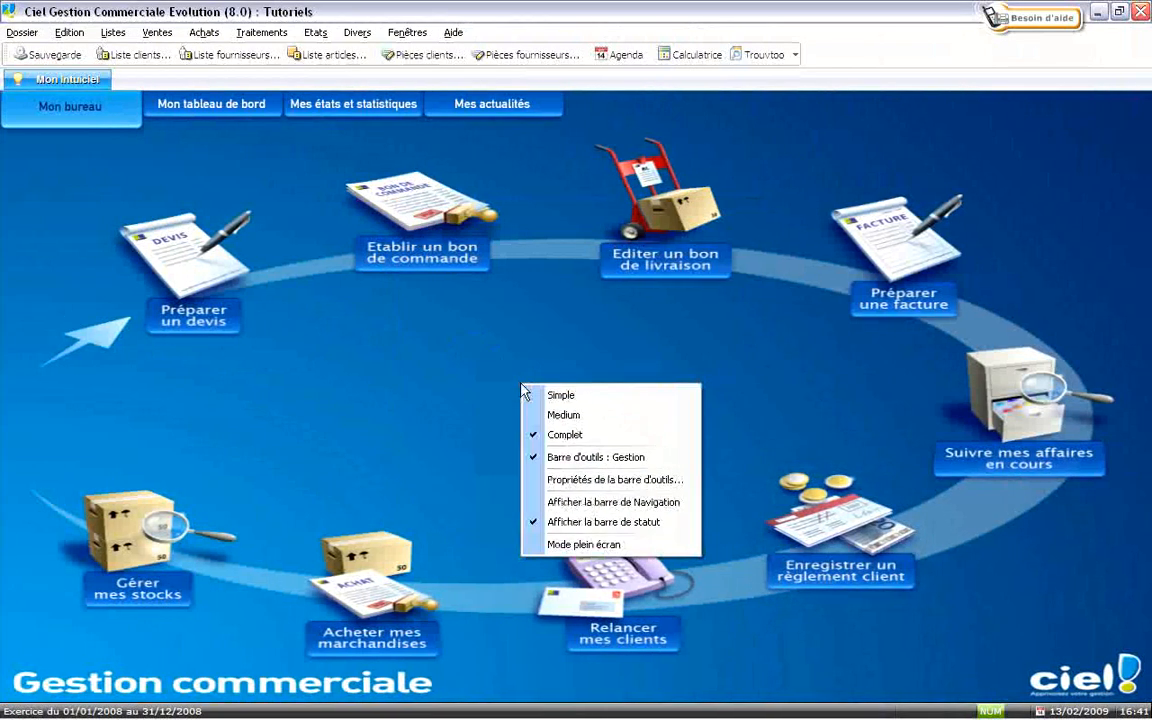
left_click(590, 504)
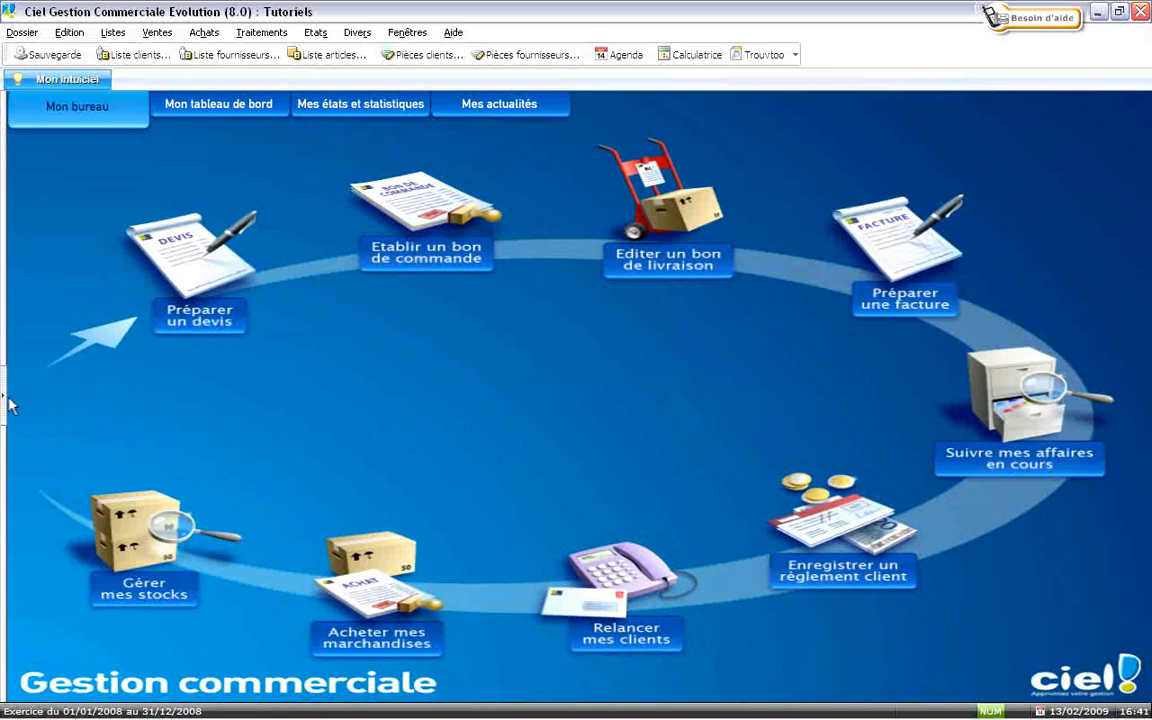
left_click(4, 398)
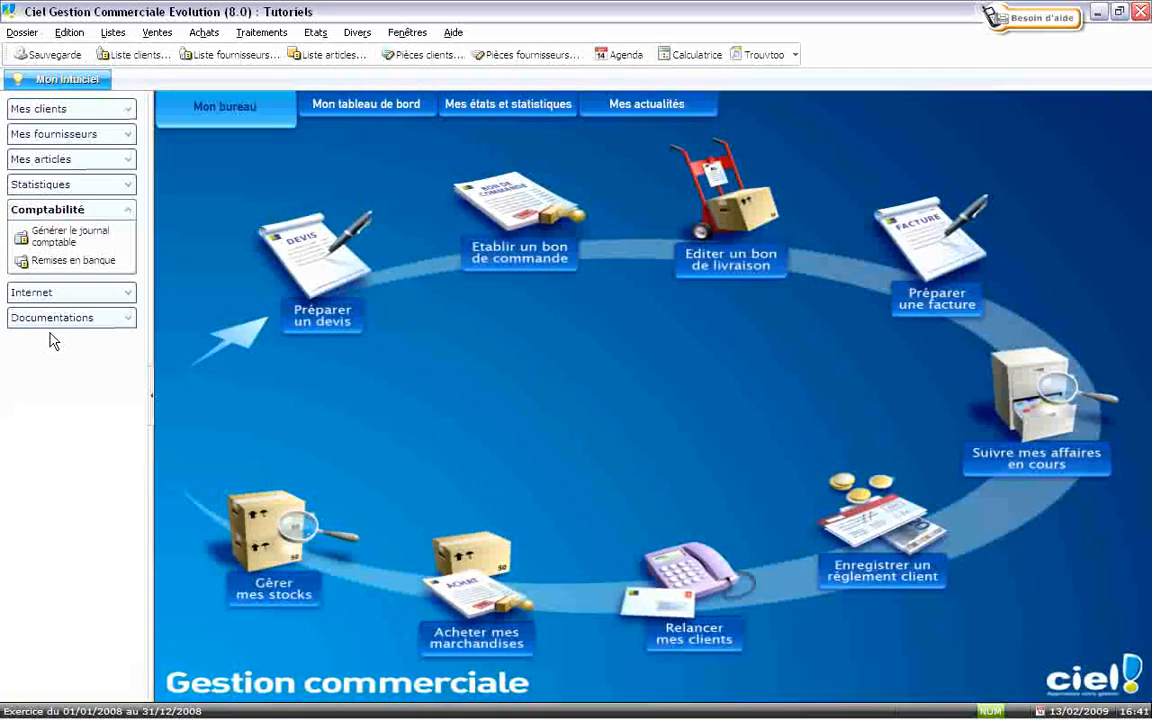
left_click(45, 108)
left_click(52, 262)
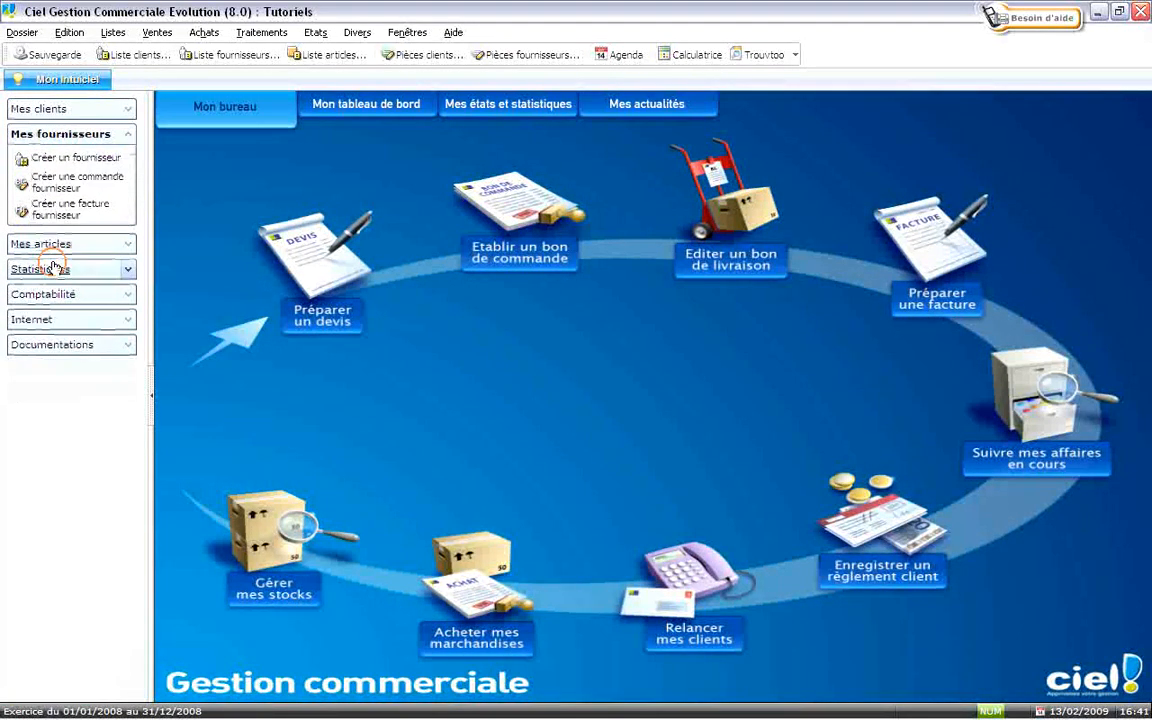
left_click(50, 293)
left_click(151, 396)
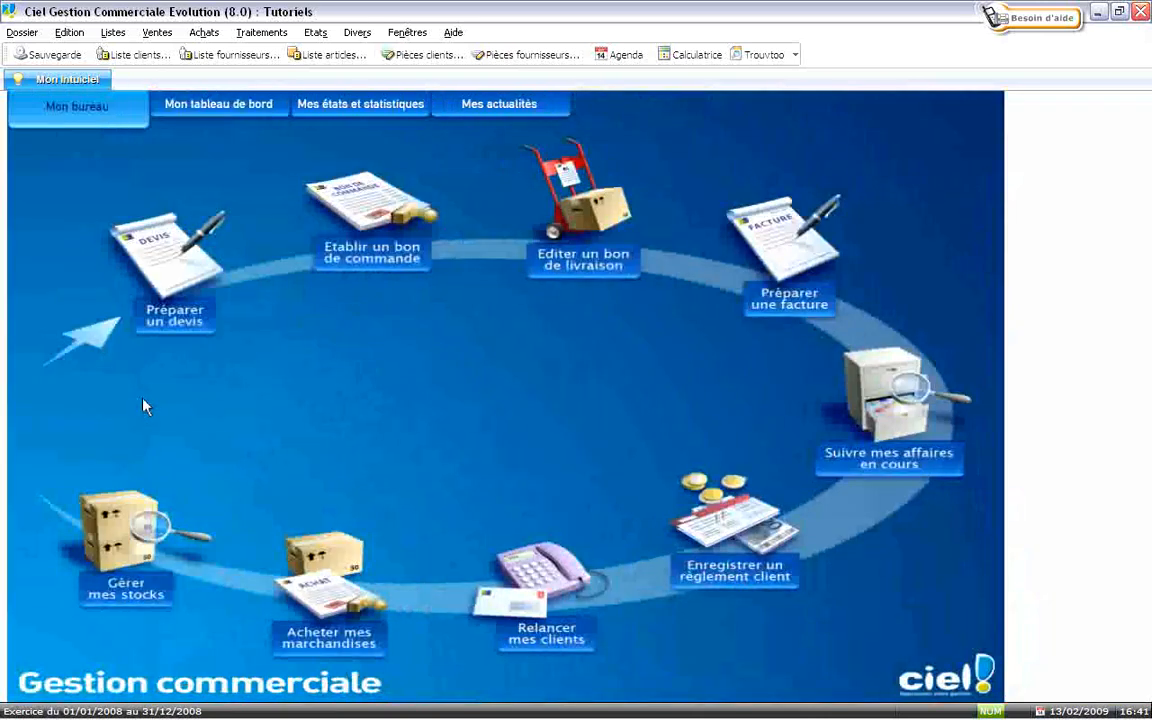
Hide the status bar, and display it again
right_click(438, 374)
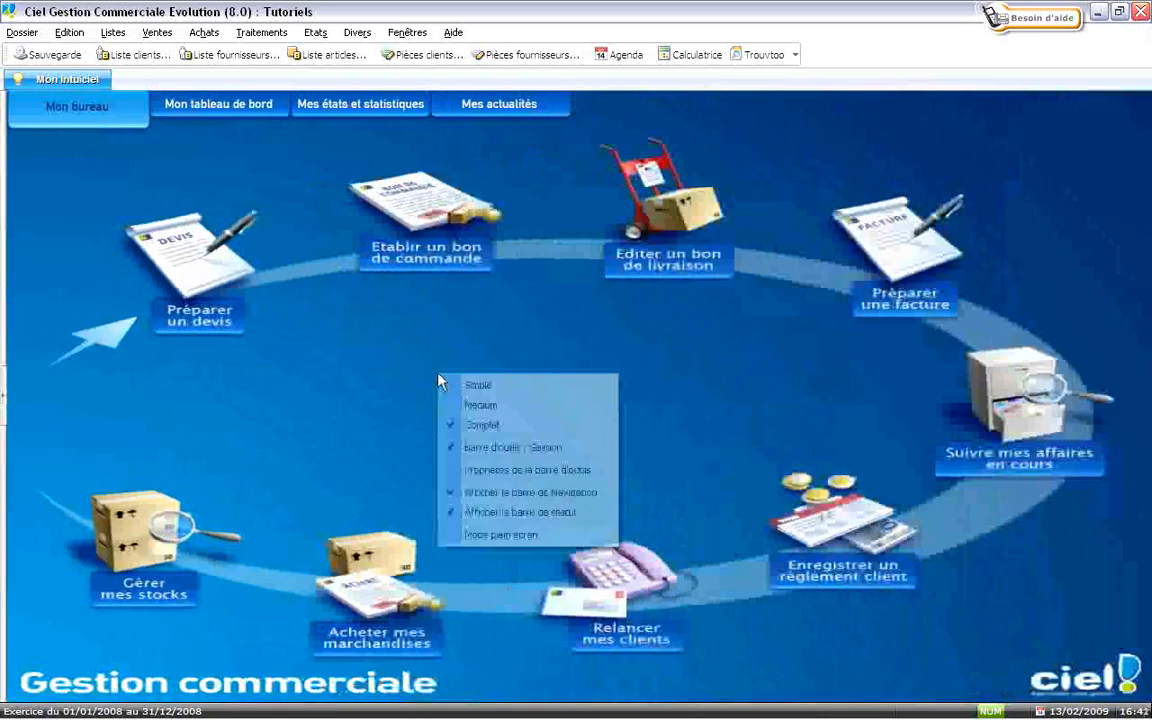
left_click(498, 513)
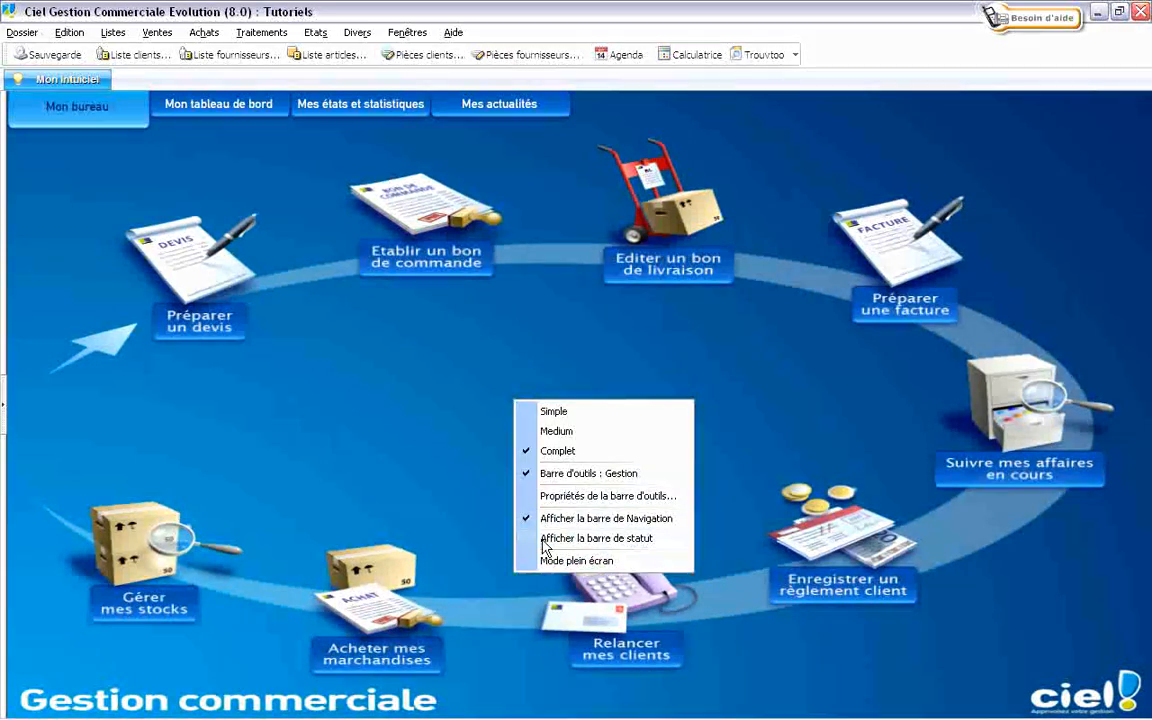
left_click(541, 537)
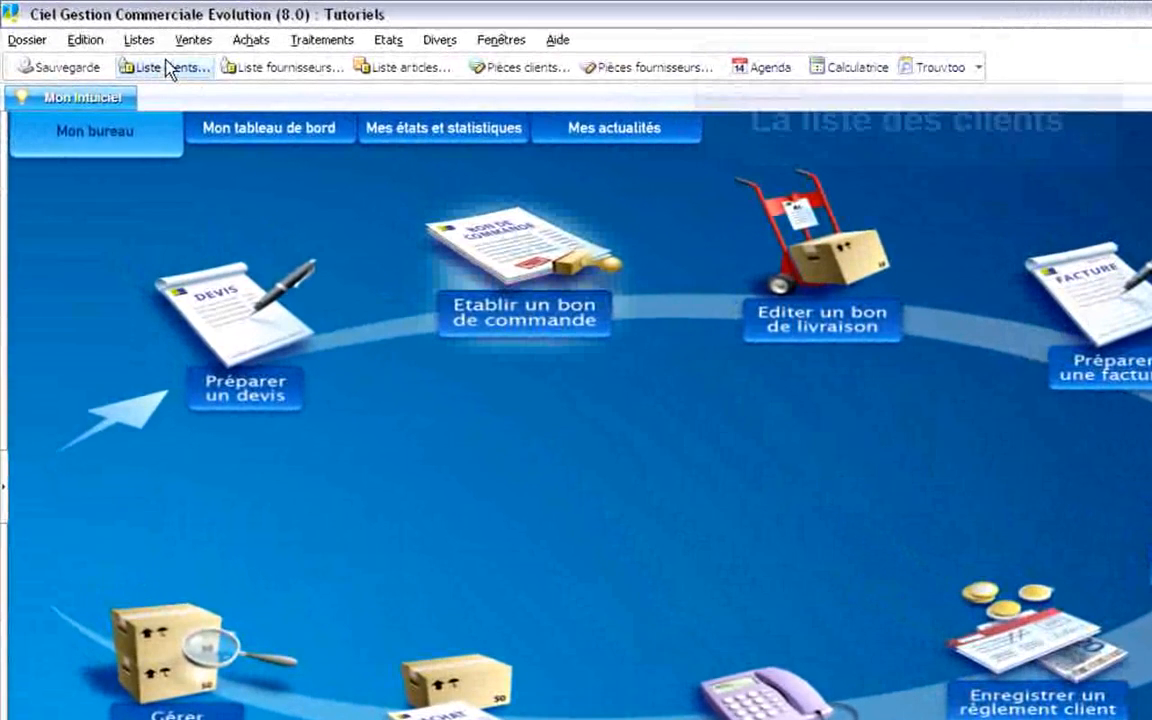
Open the customer list and view the mailing templates for the rows from Association Les Châteaux de France to Hotel De Luna Park, without printing
left_click(166, 67)
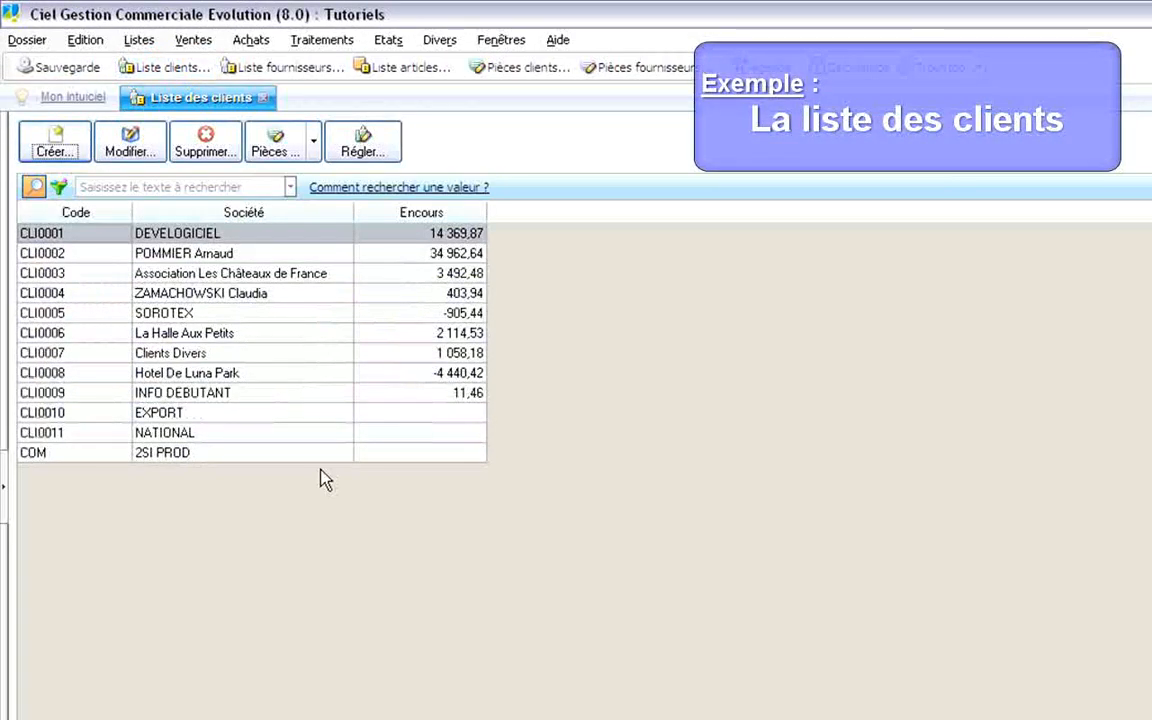
right_click(262, 337)
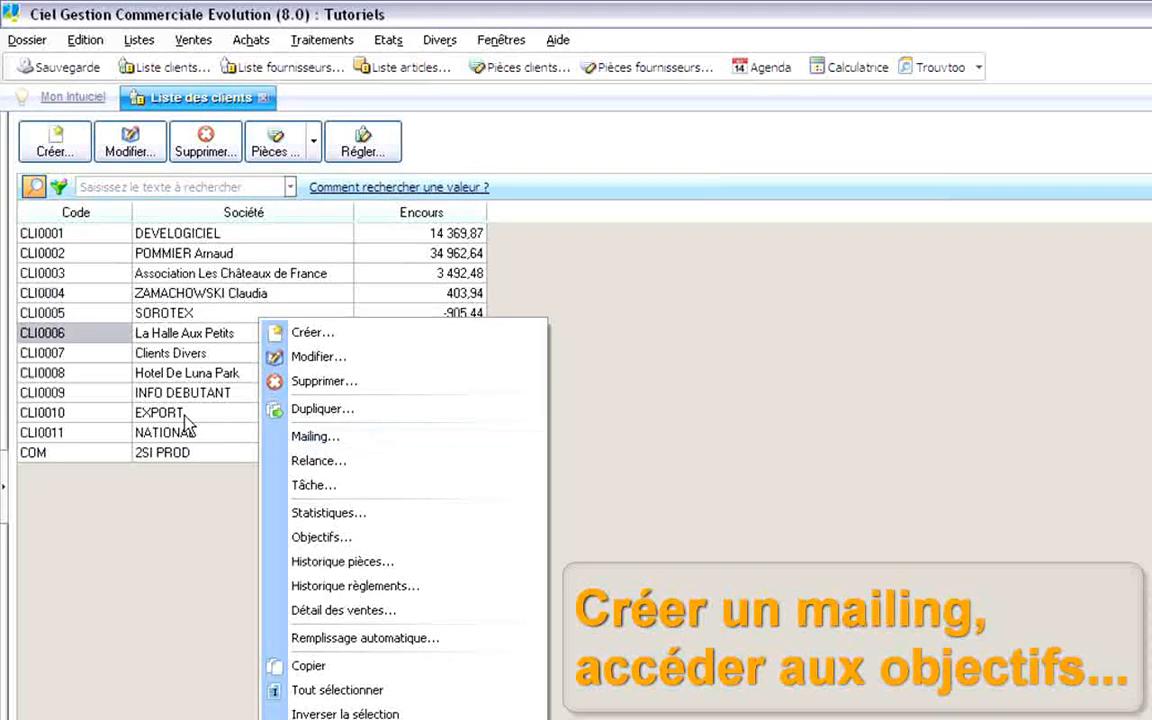
left_click_drag(182, 273, 198, 376)
right_click(206, 332)
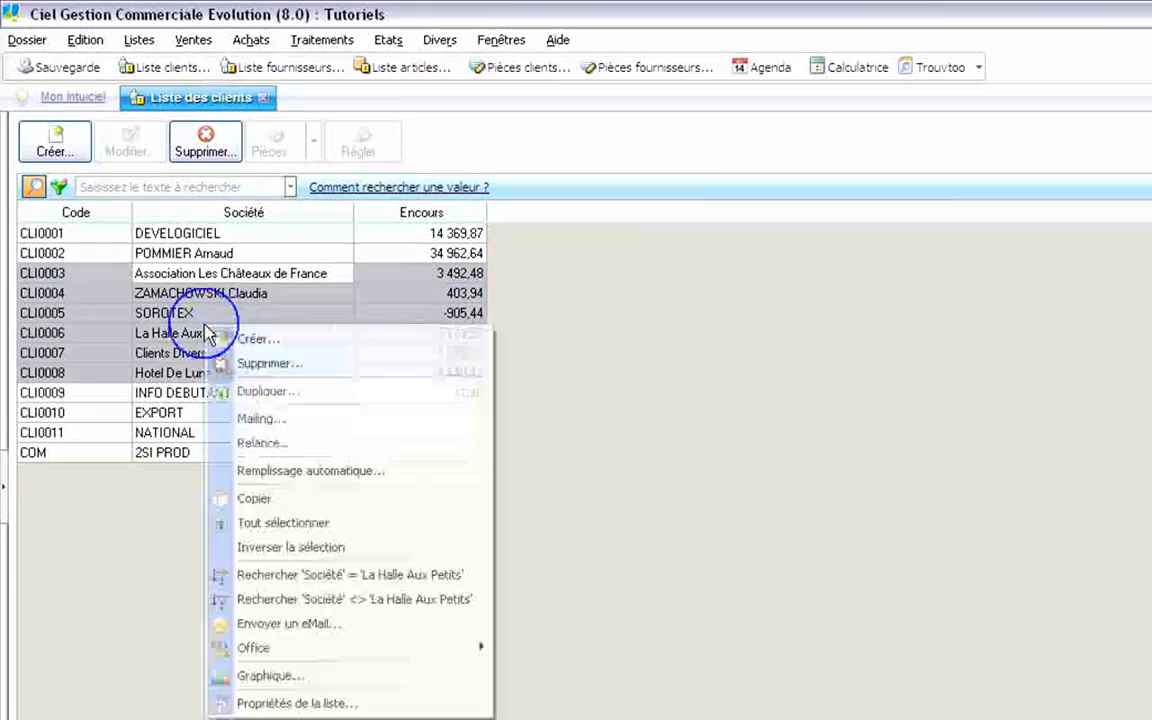
left_click(257, 420)
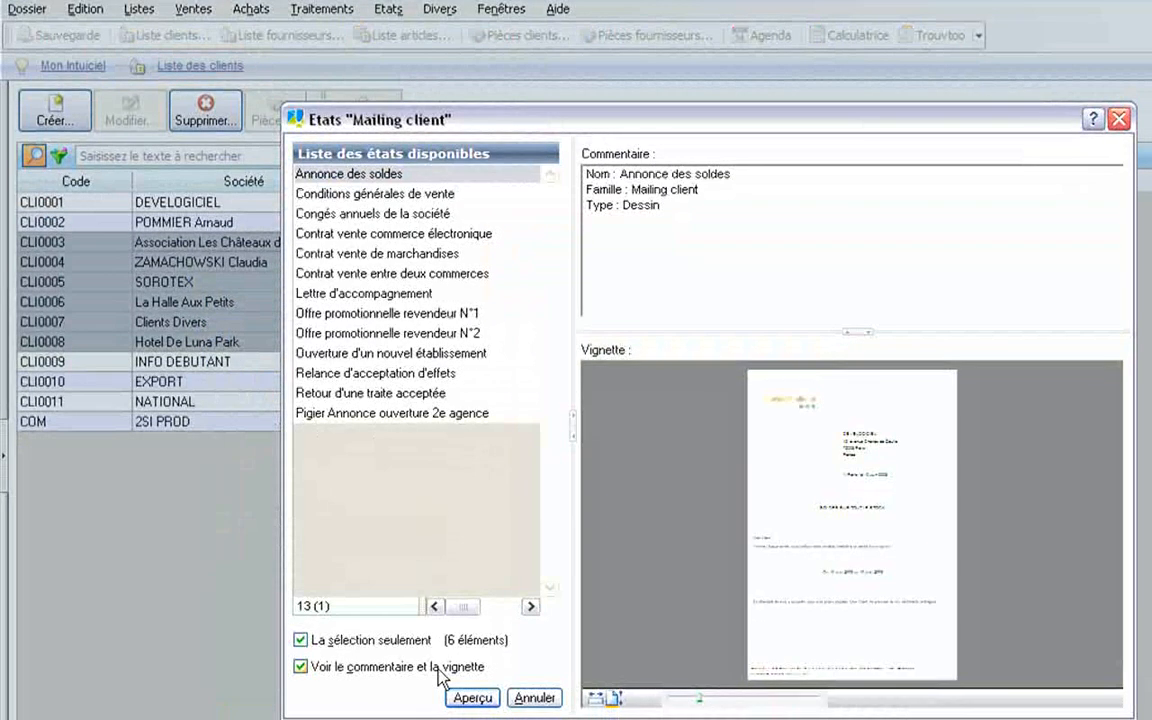
left_click(534, 697)
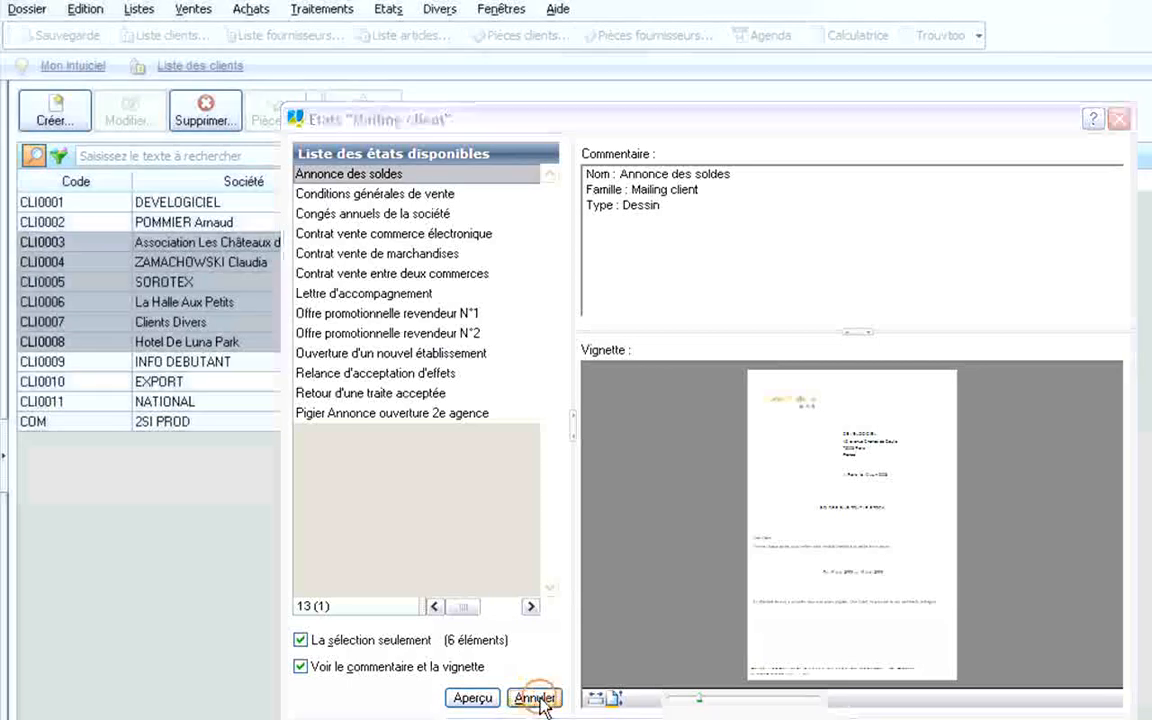
View the sales objectives of the customer INFO DEBUTANT, and close them to return to the customer list
left_click(275, 379)
right_click(275, 378)
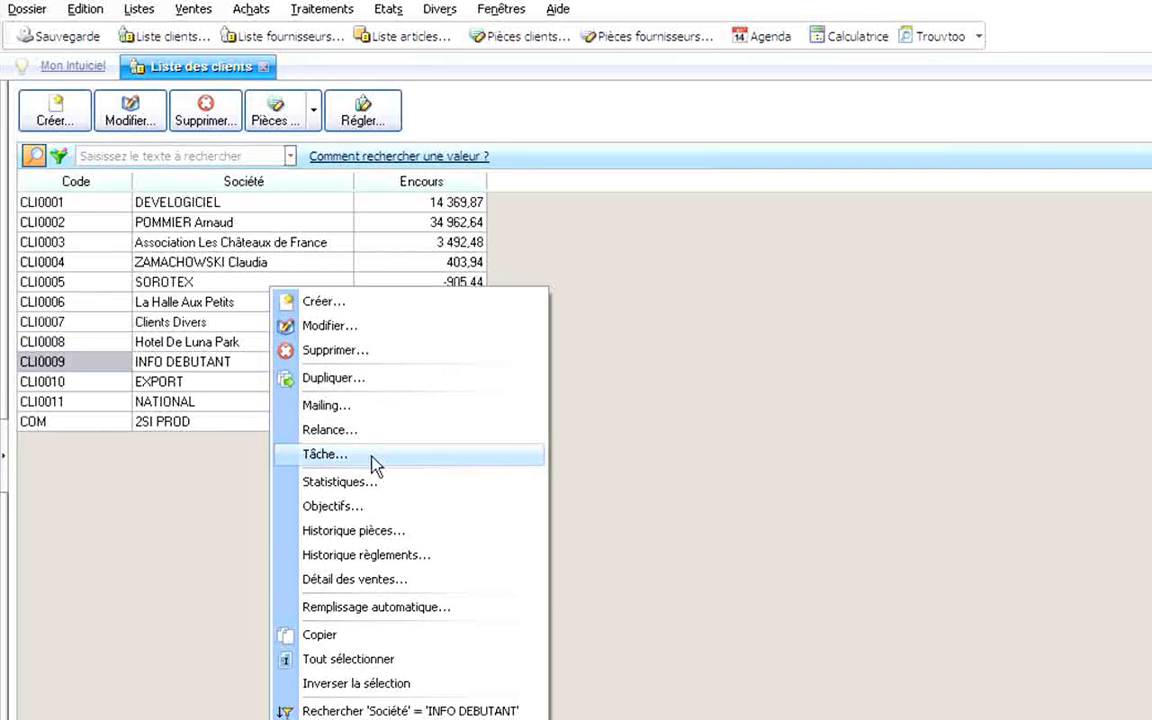
left_click(376, 509)
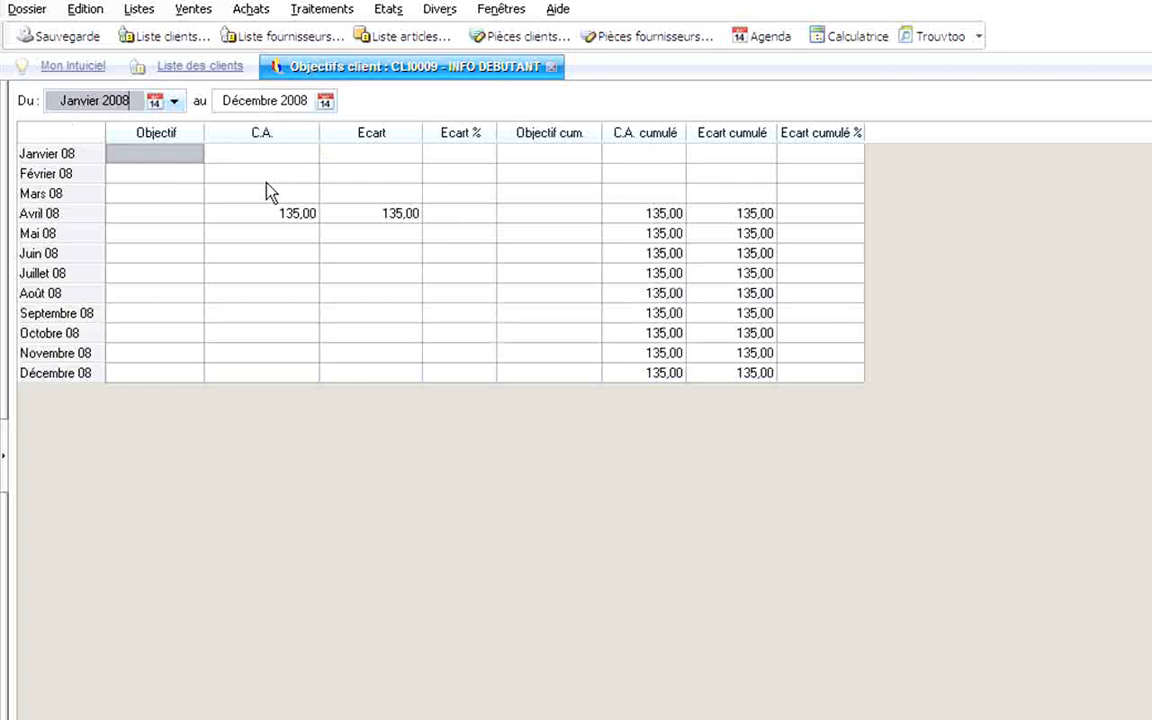
left_click(507, 70)
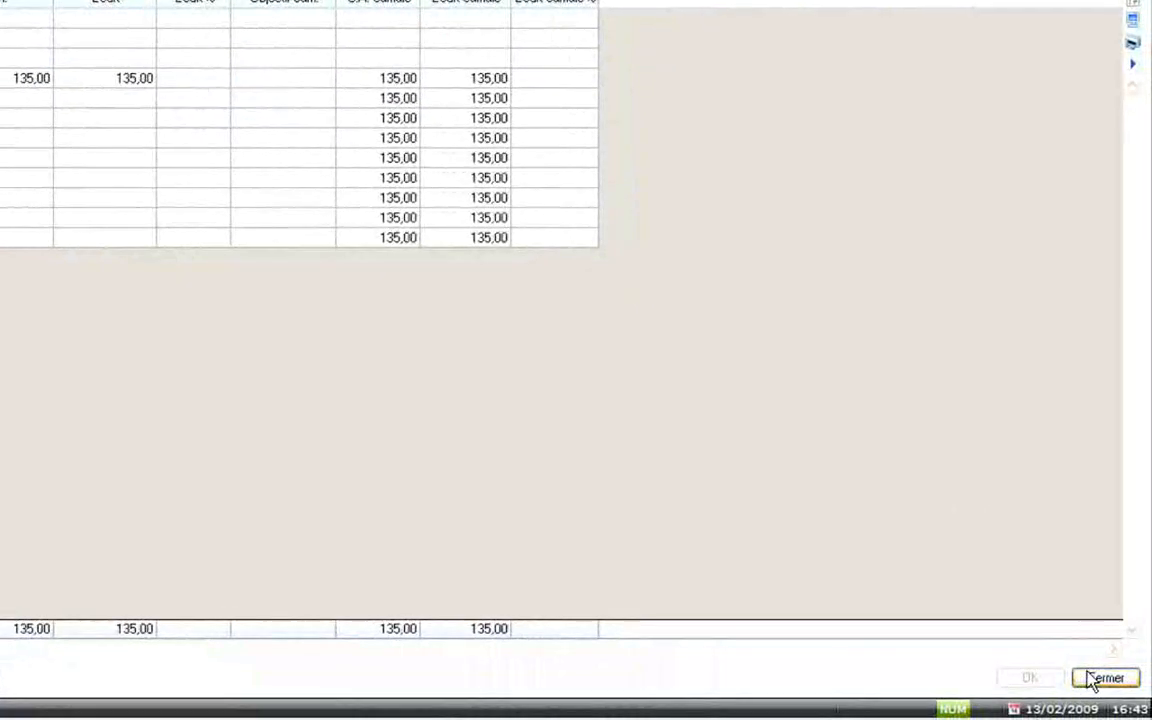
left_click(1089, 675)
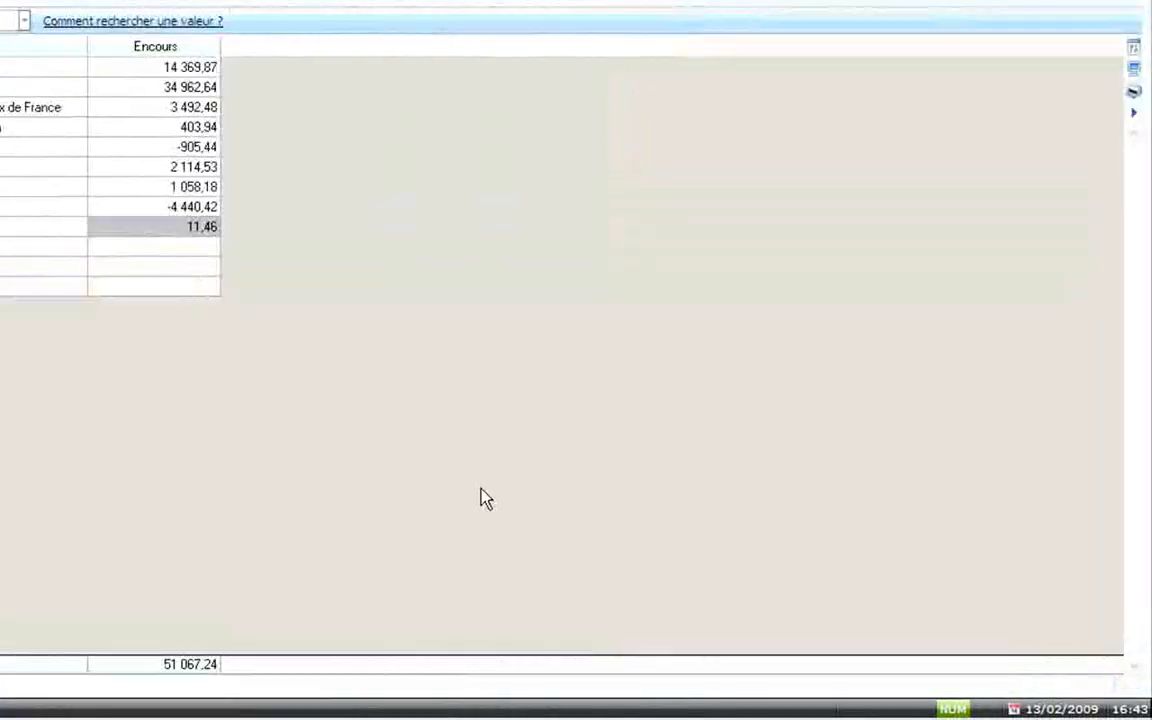
View the document history of the customer Hotel De Luna Park, and close it
right_click(281, 364)
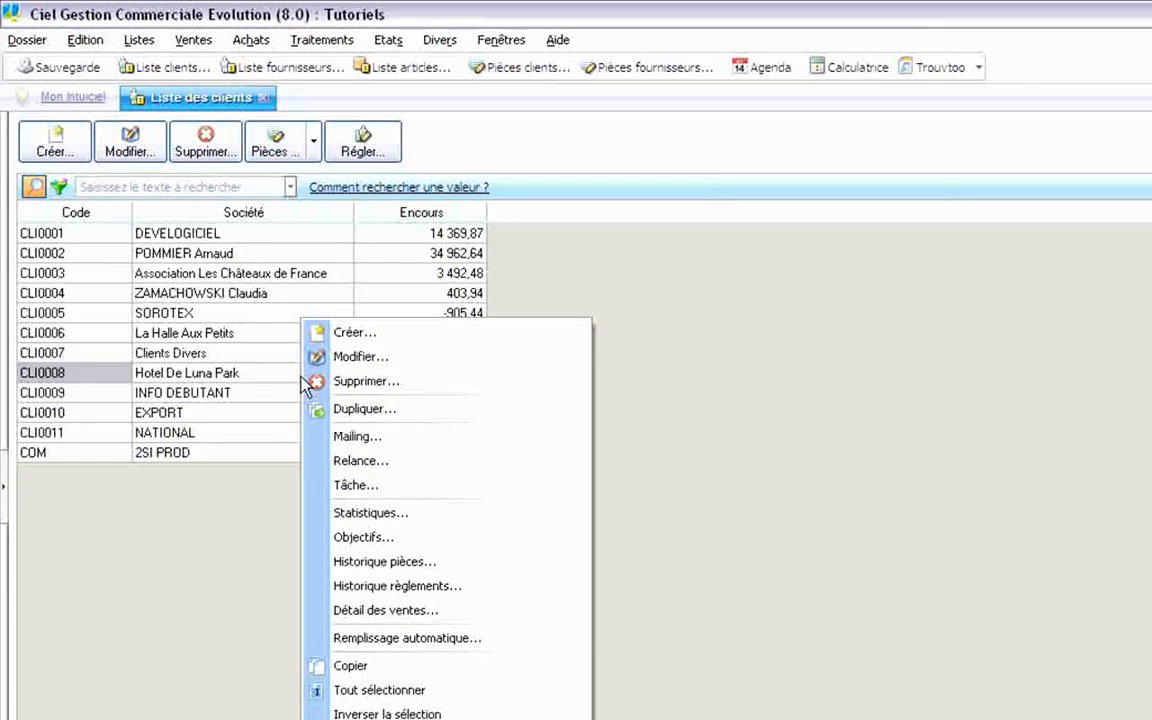
left_click(380, 563)
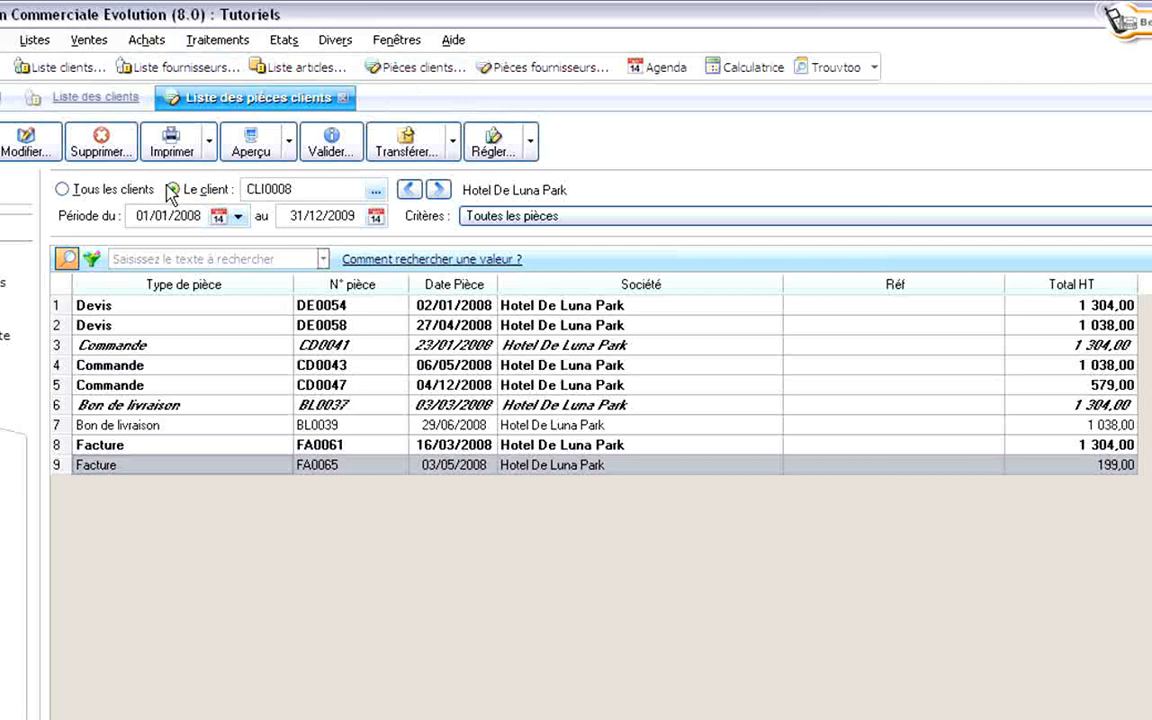
left_click(1127, 98)
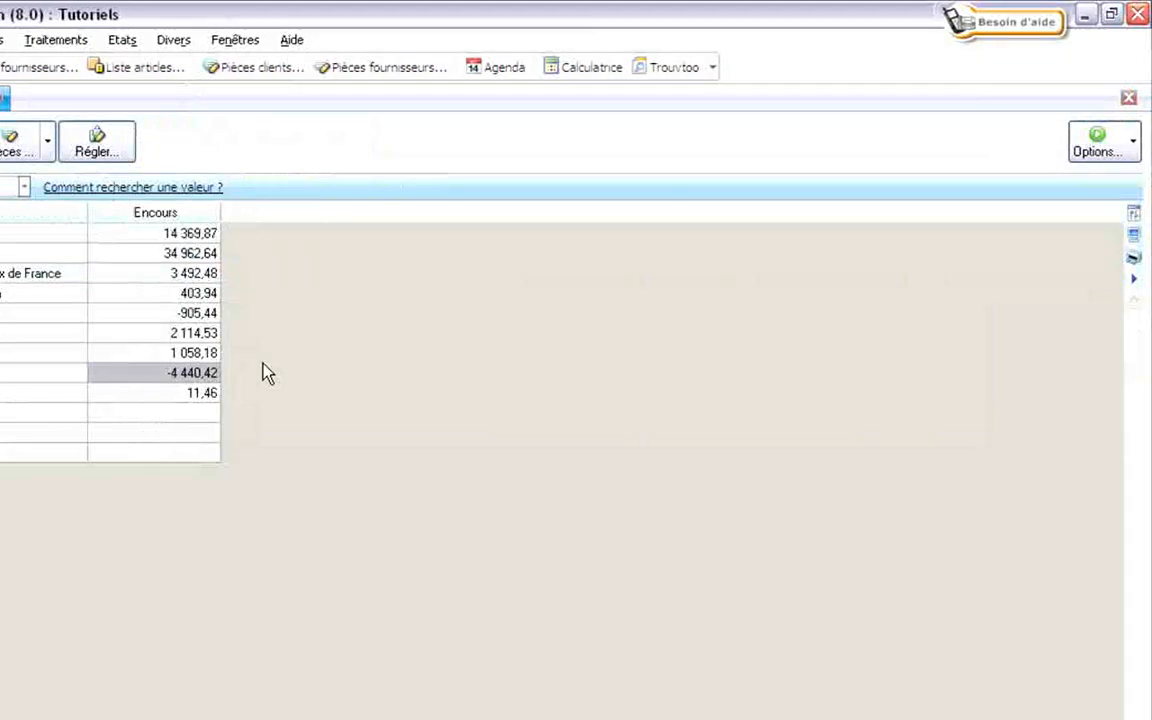
View the sales detail of Hotel De Luna Park from its customer row, and call up the general customer document detail
right_click(255, 378)
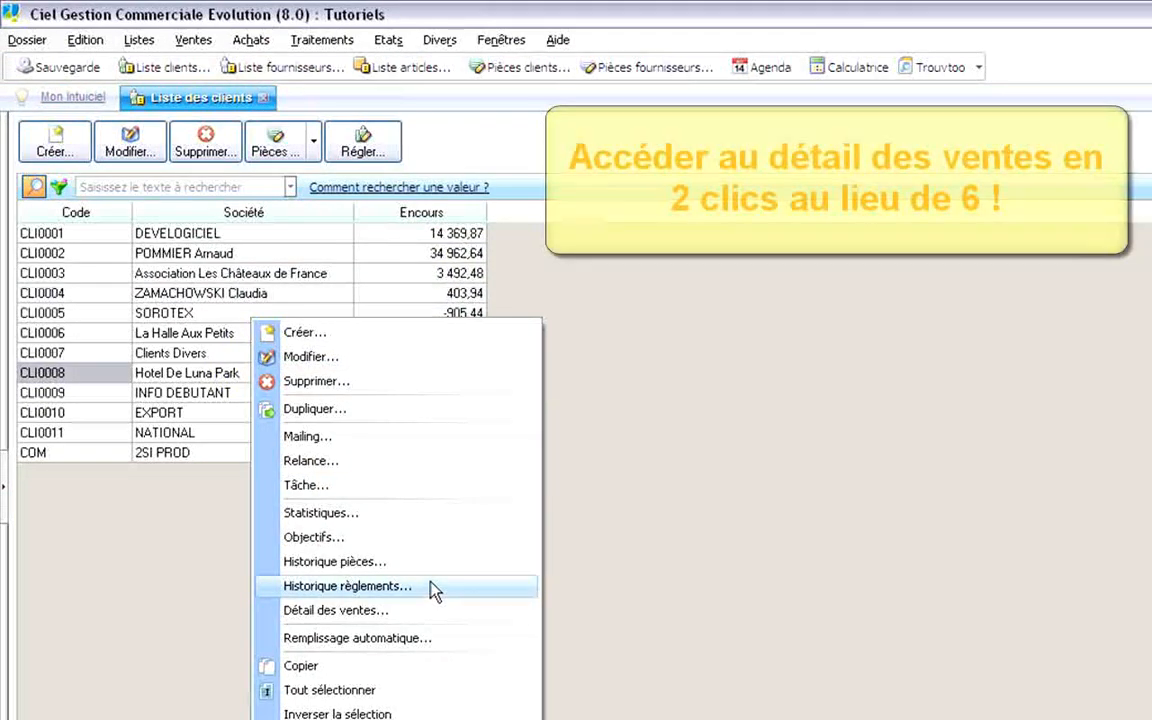
left_click(321, 611)
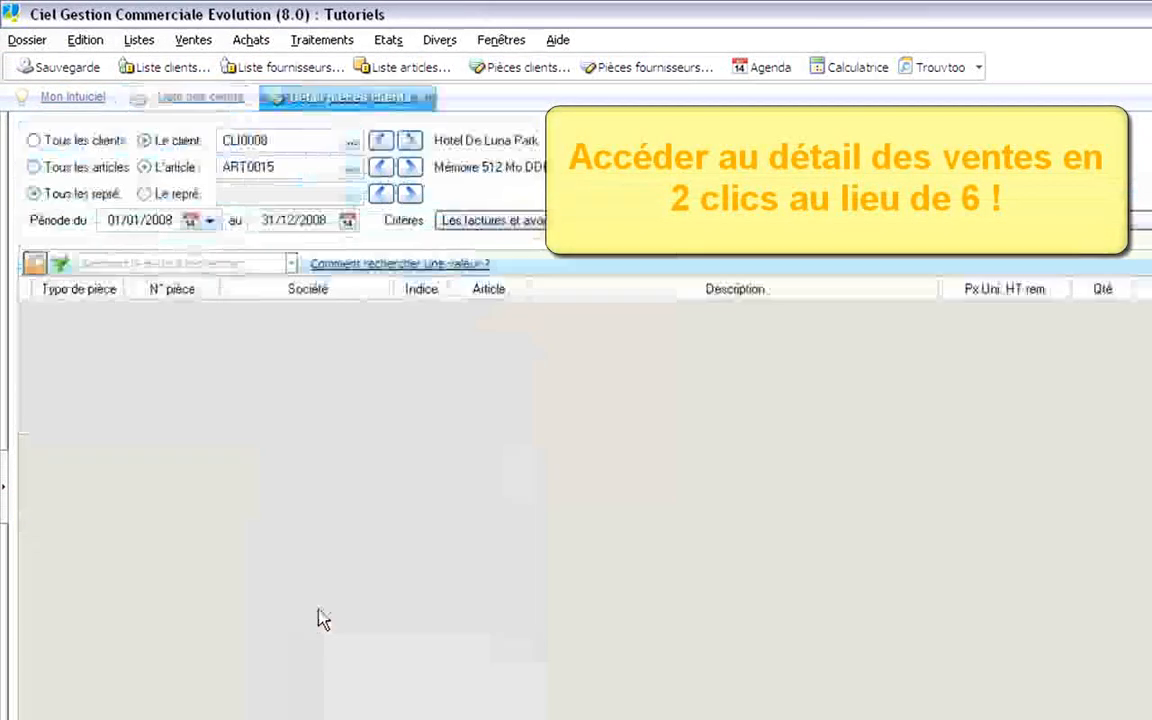
left_click(194, 40)
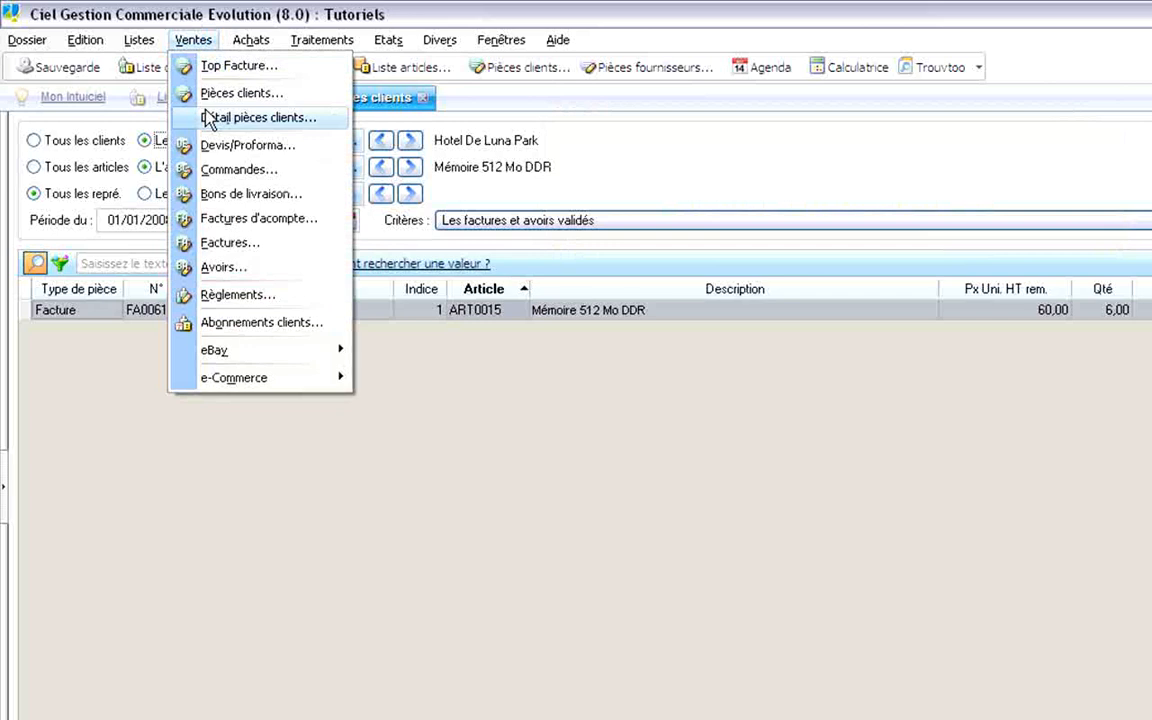
left_click(208, 118)
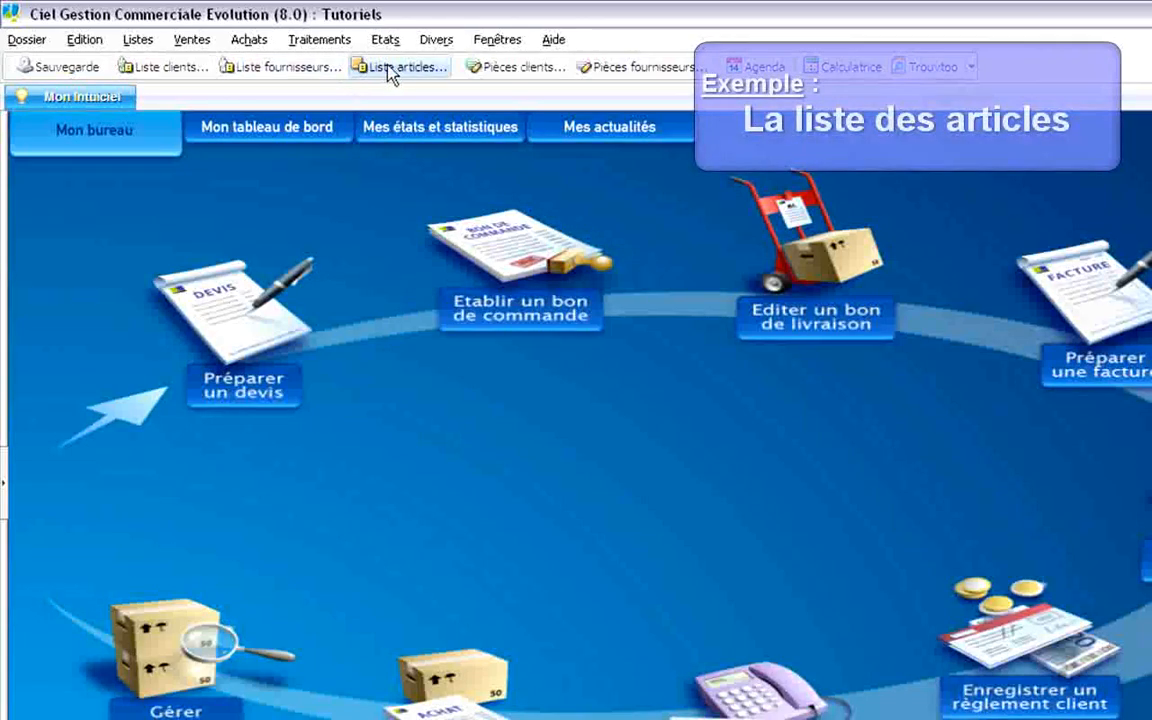
Open the article list, view the composed articles that contain Moniteur LCD 17", close them and look through the article's contextual options
left_click(128, 68)
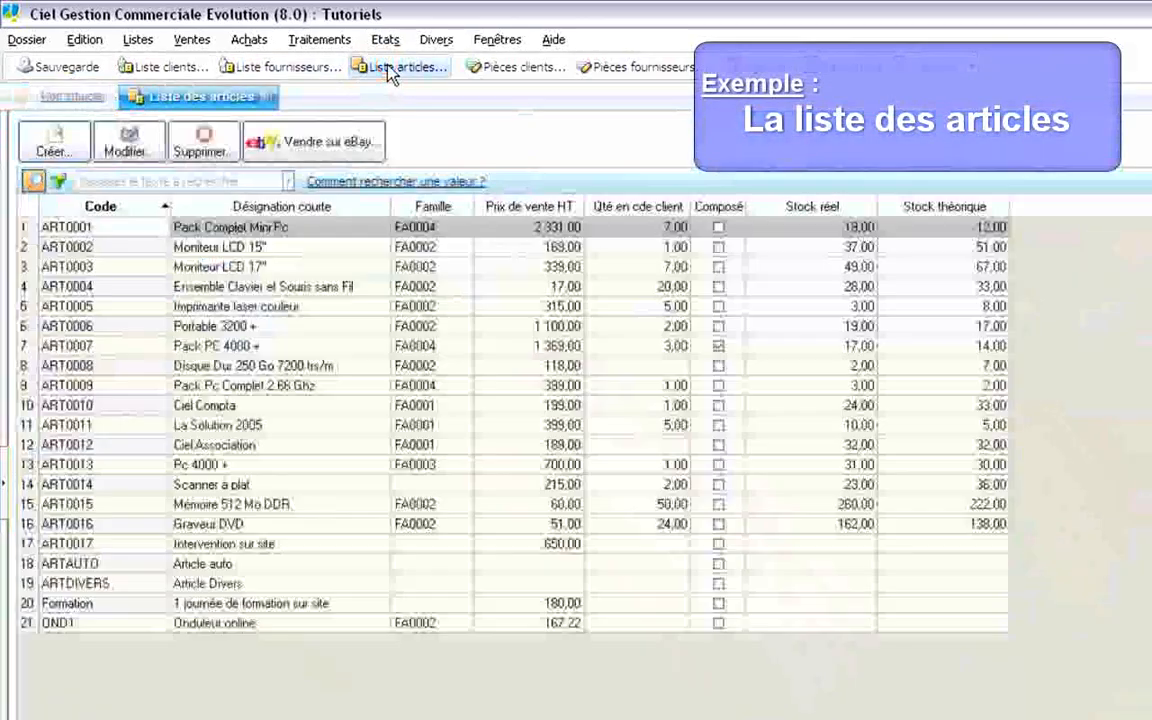
right_click(345, 446)
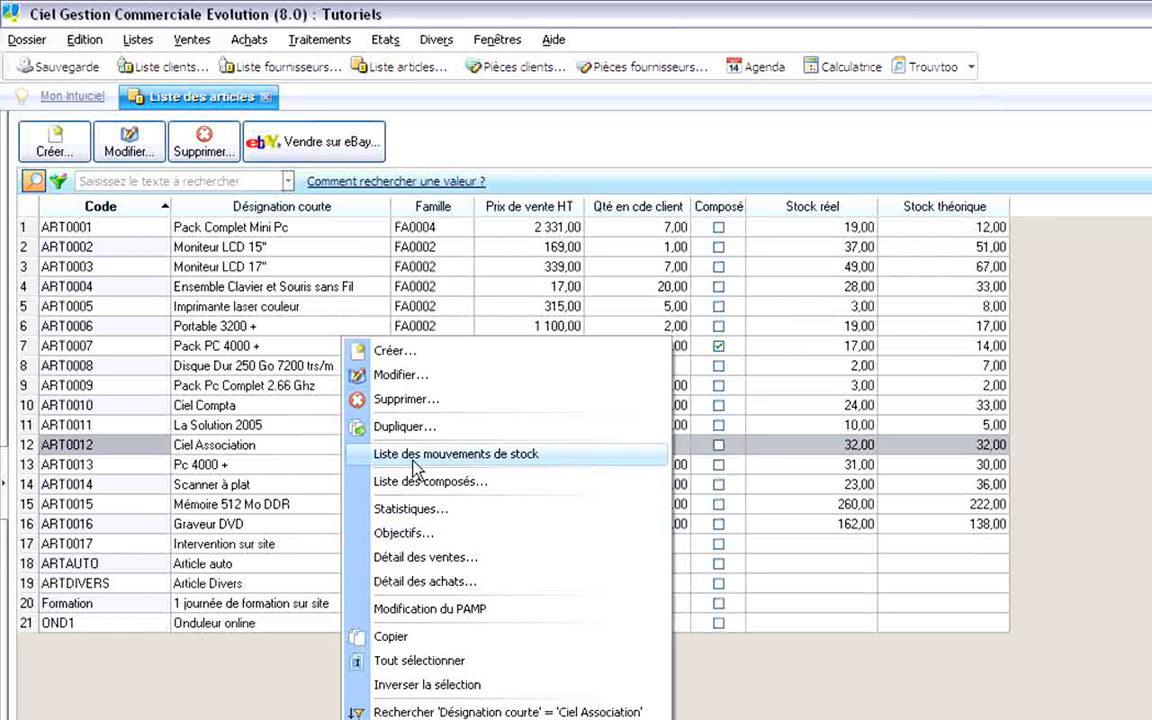
left_click(310, 266)
right_click(310, 265)
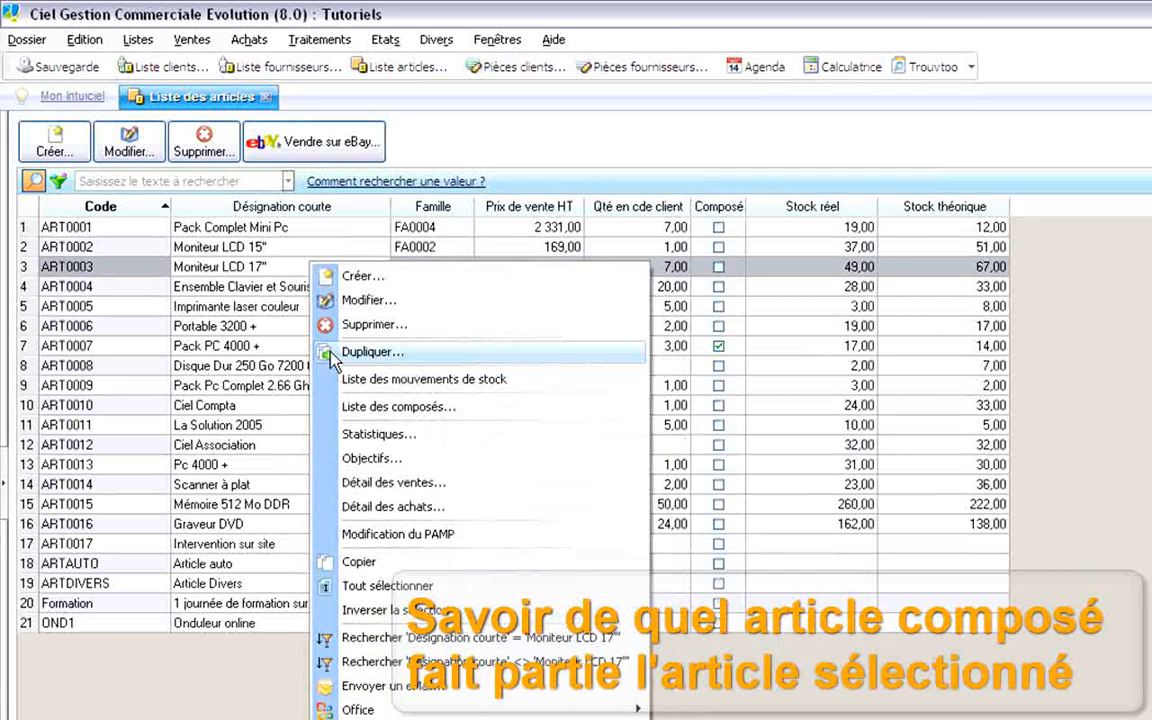
left_click(360, 406)
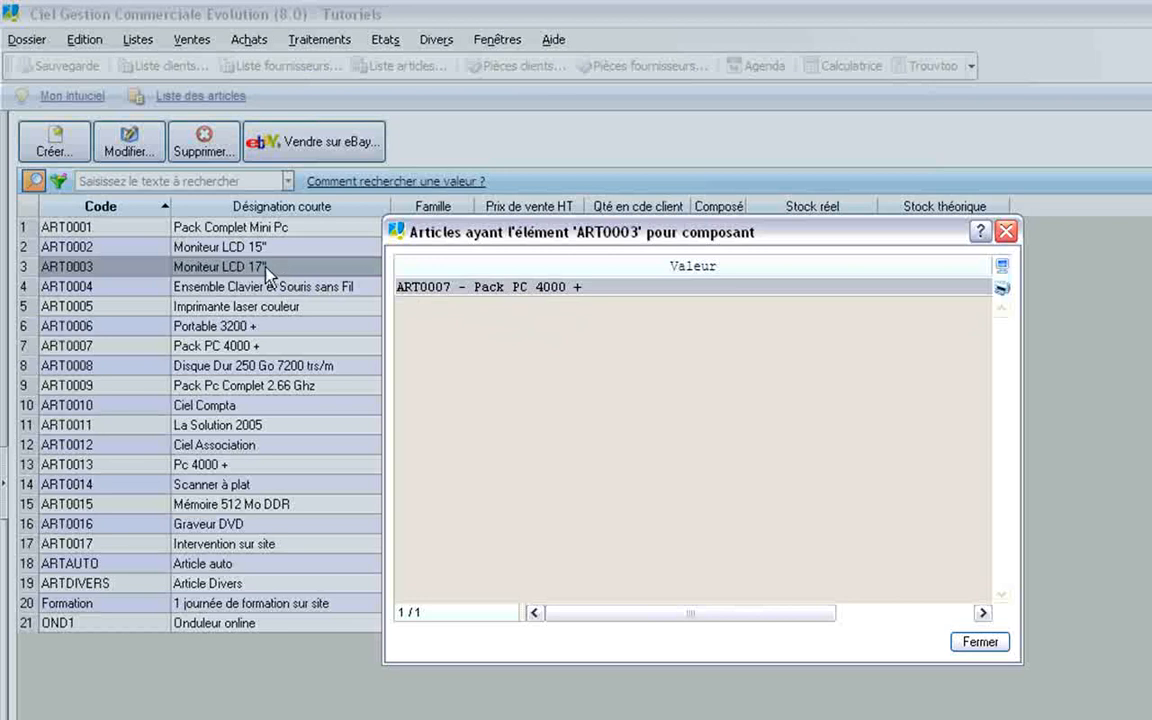
left_click(982, 643)
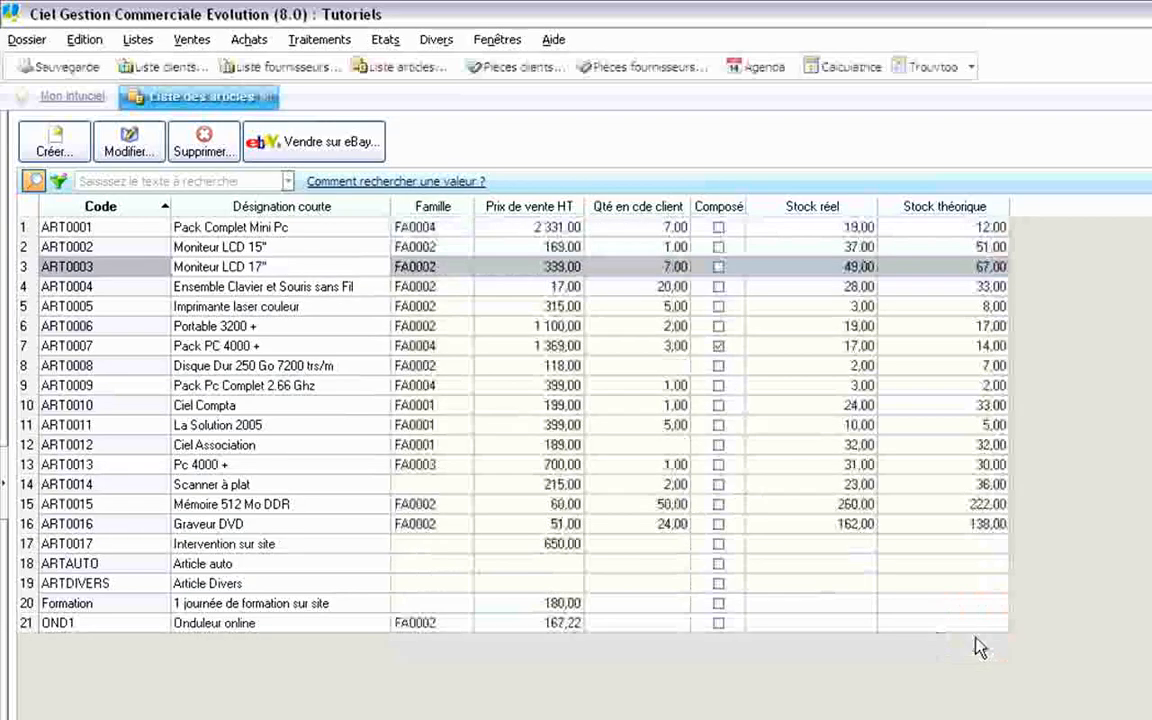
right_click(324, 272)
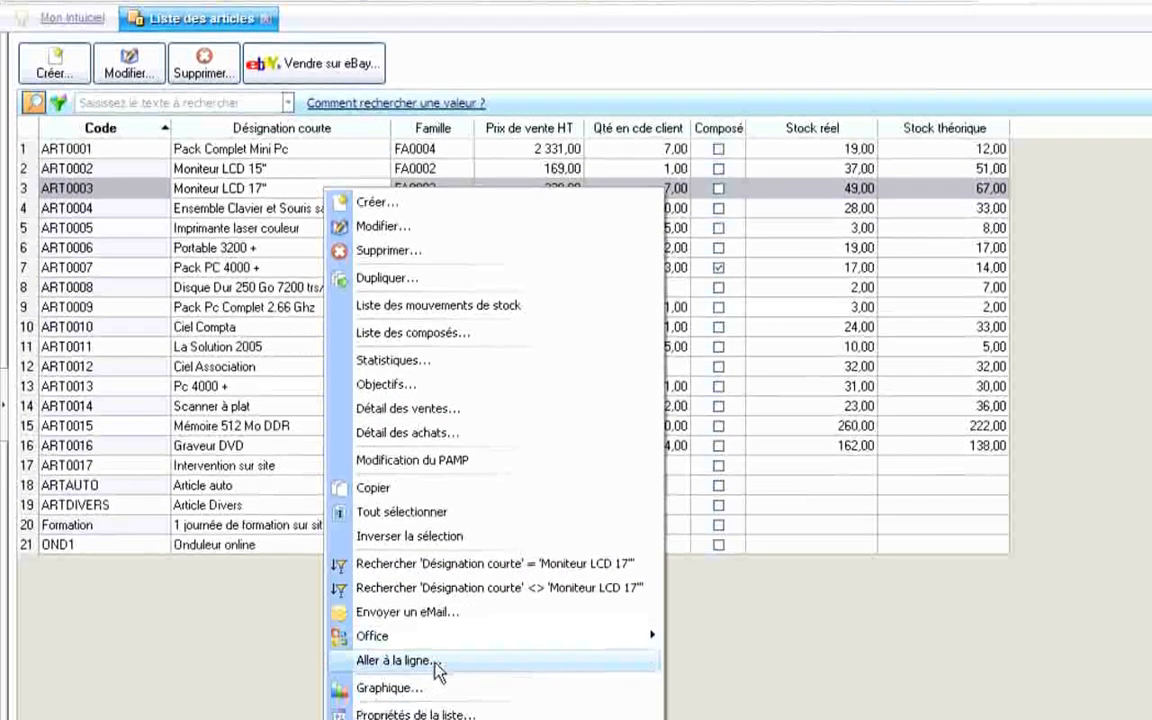
mouse_move(437, 716)
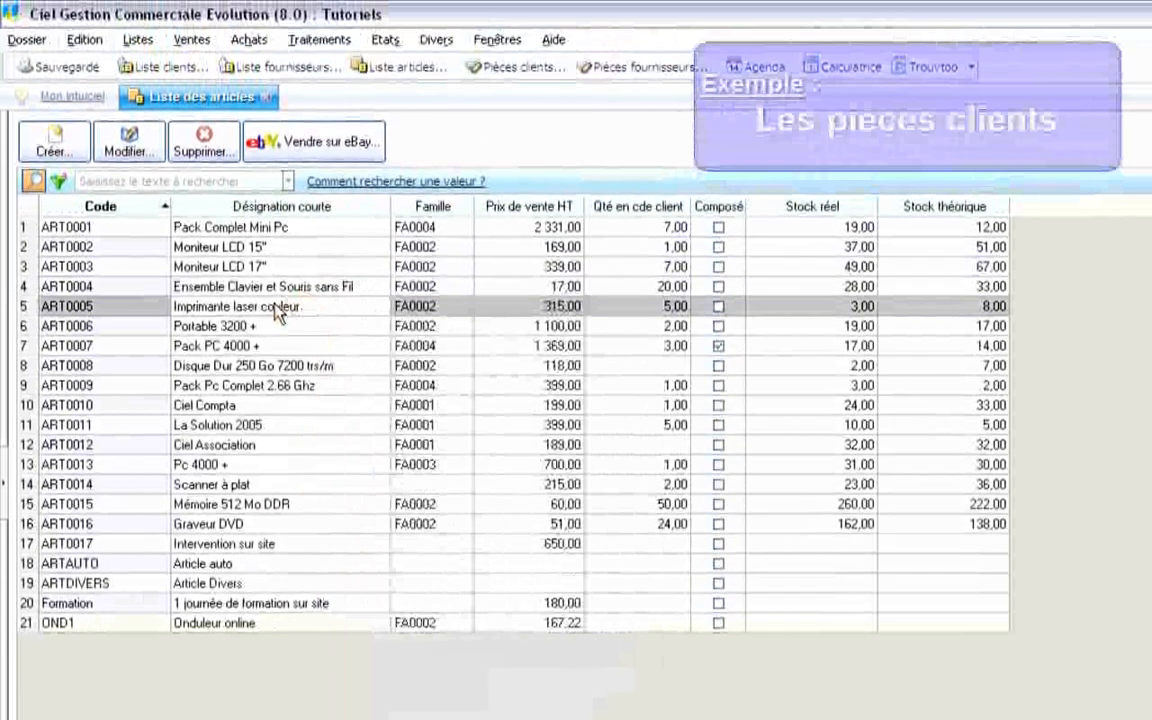
Open the customer document list, view the customer record behind the order dated 23/01/2008, and close the record
left_click(533, 70)
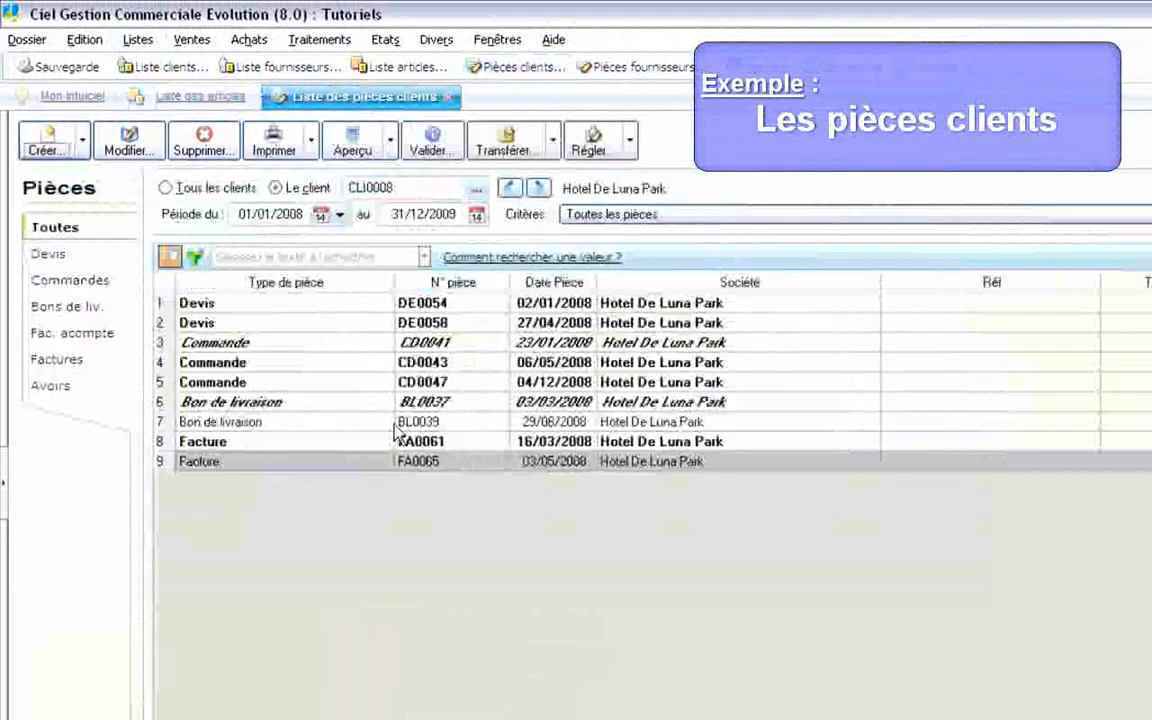
right_click(616, 352)
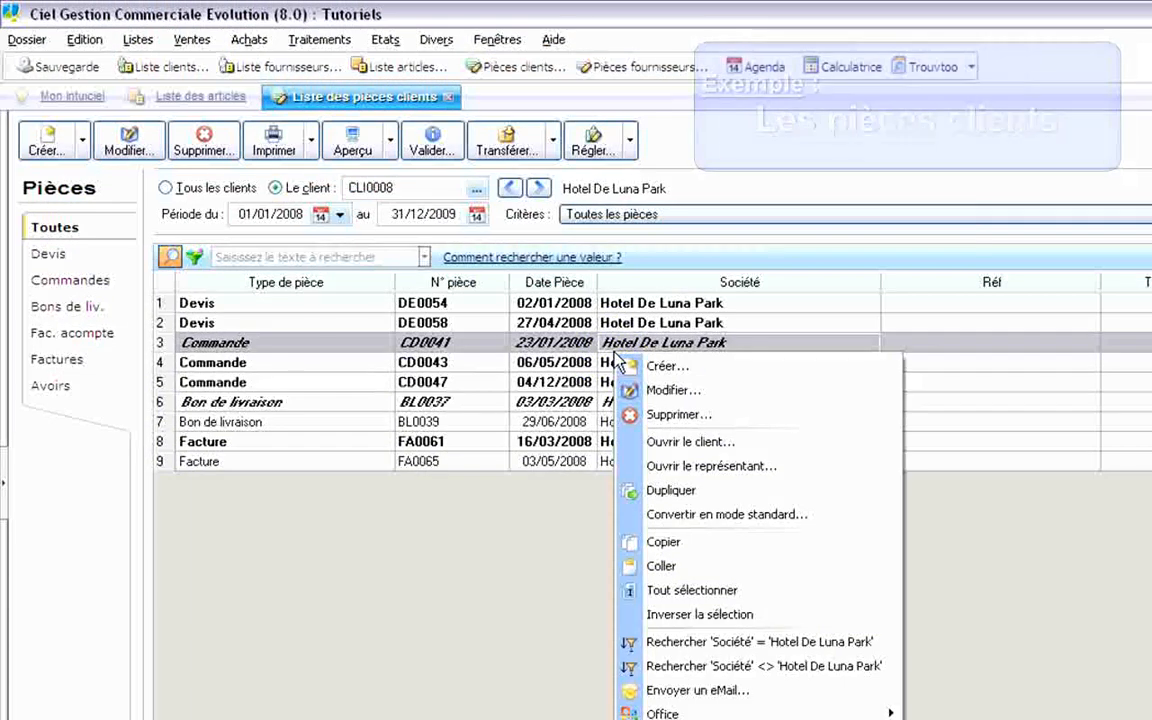
left_click(697, 443)
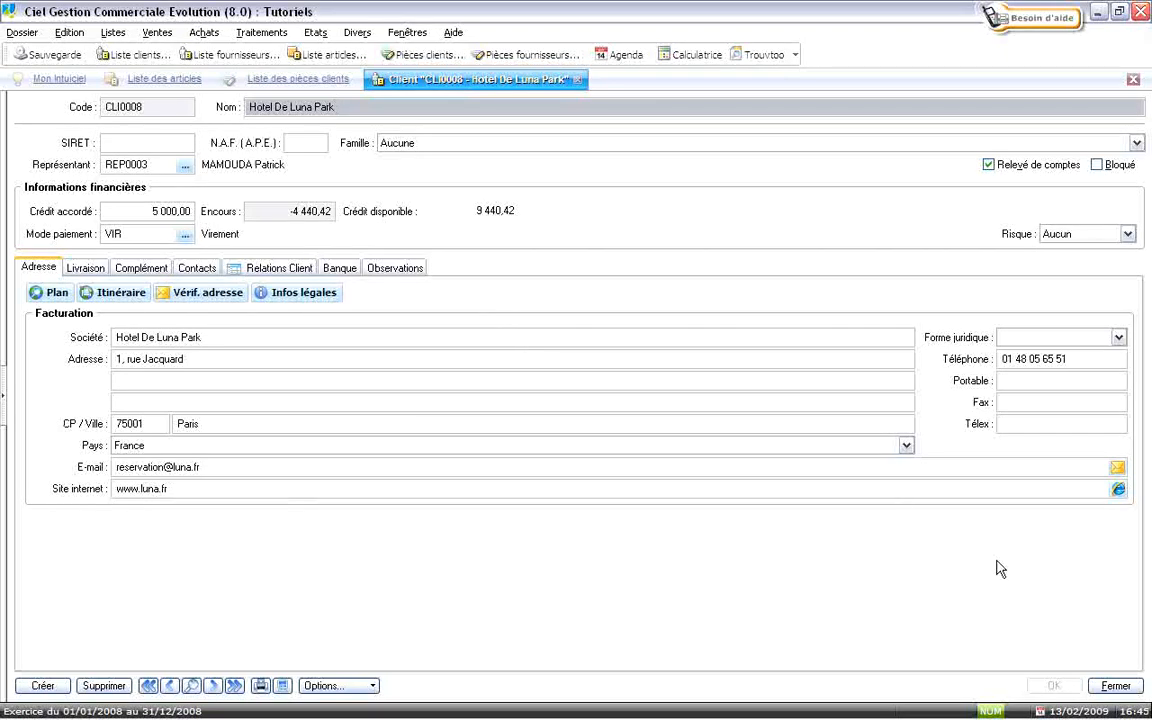
left_click(1131, 688)
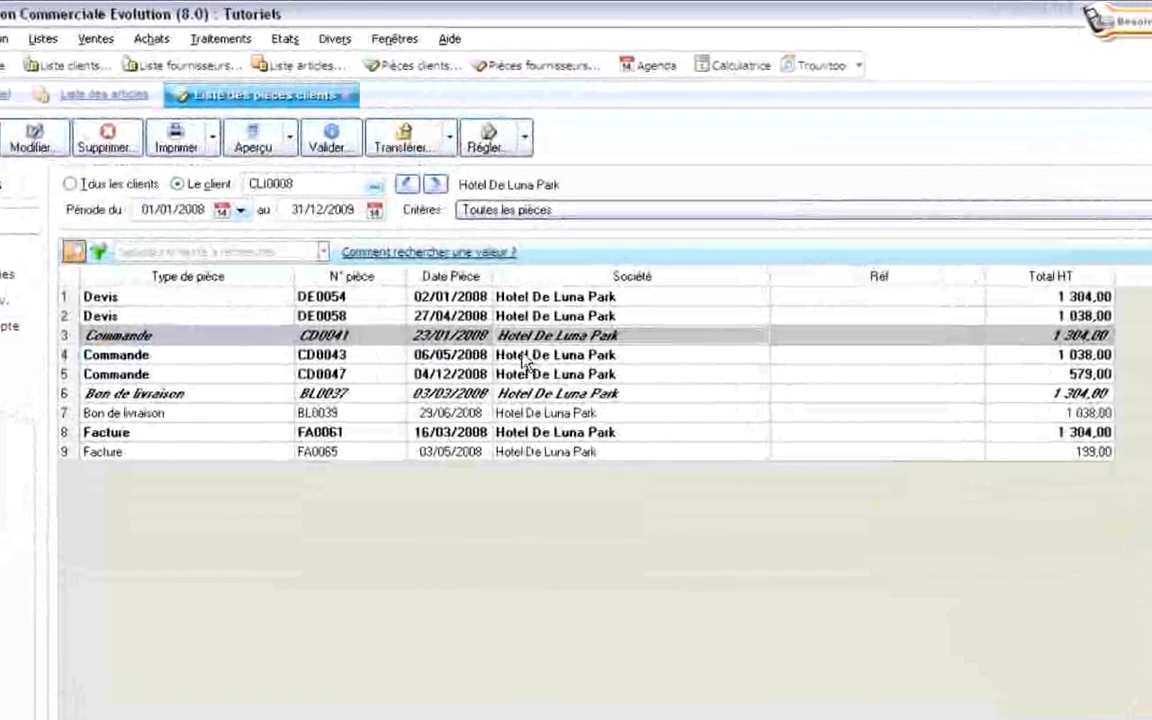
Look through the contextual options of the 23/01/2008 order and view the list properties without changing them
right_click(512, 290)
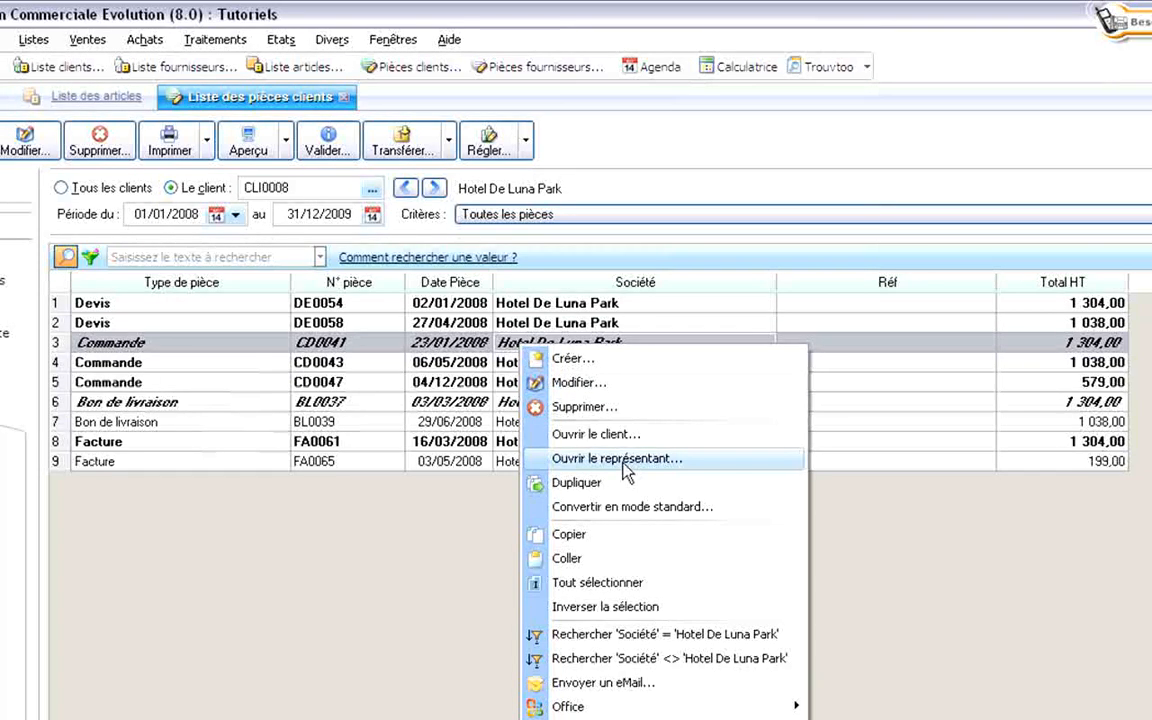
right_click(576, 347)
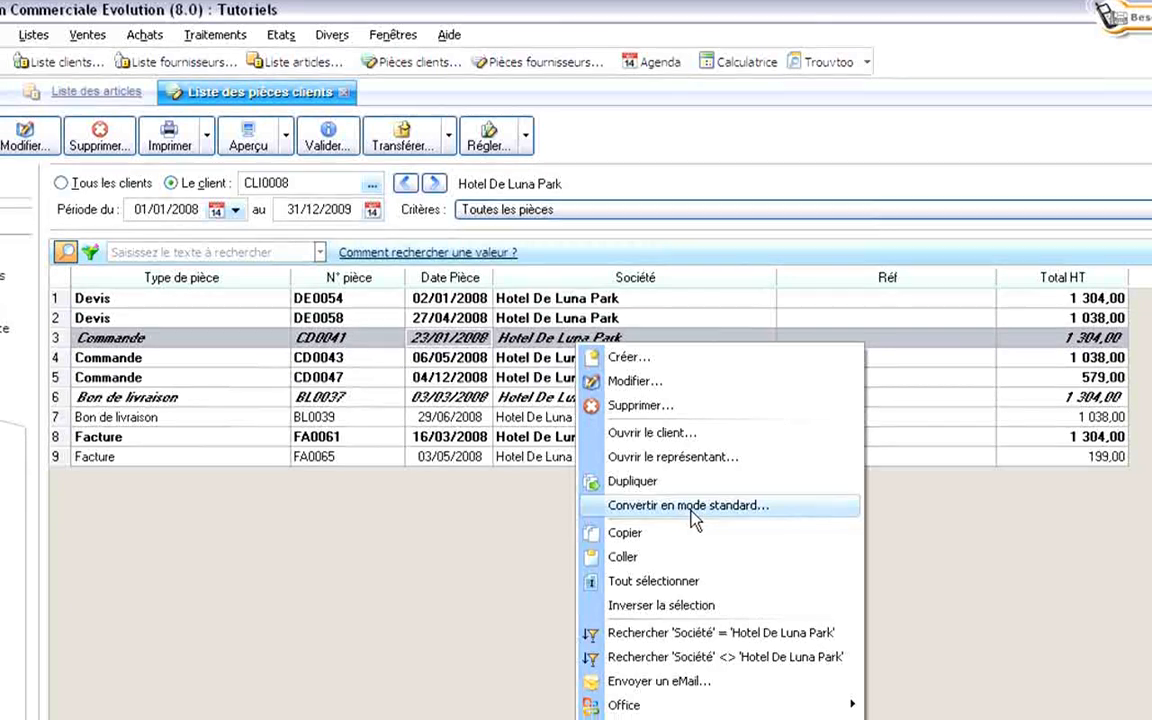
mouse_move(694, 709)
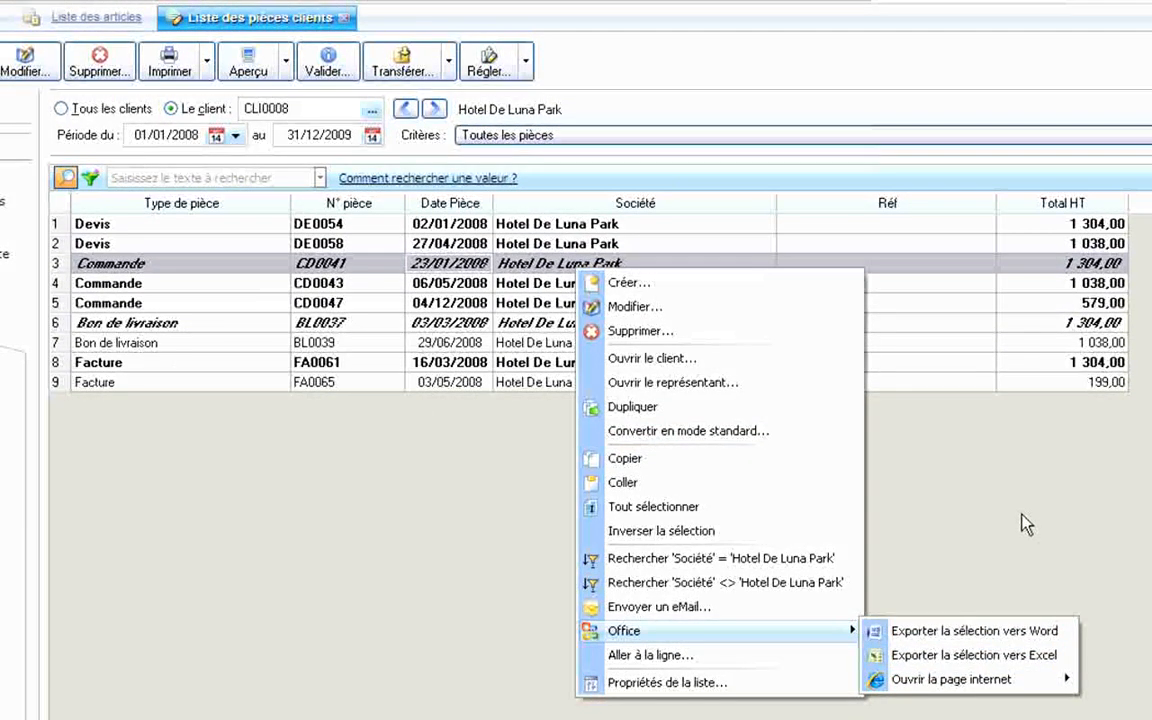
left_click(650, 684)
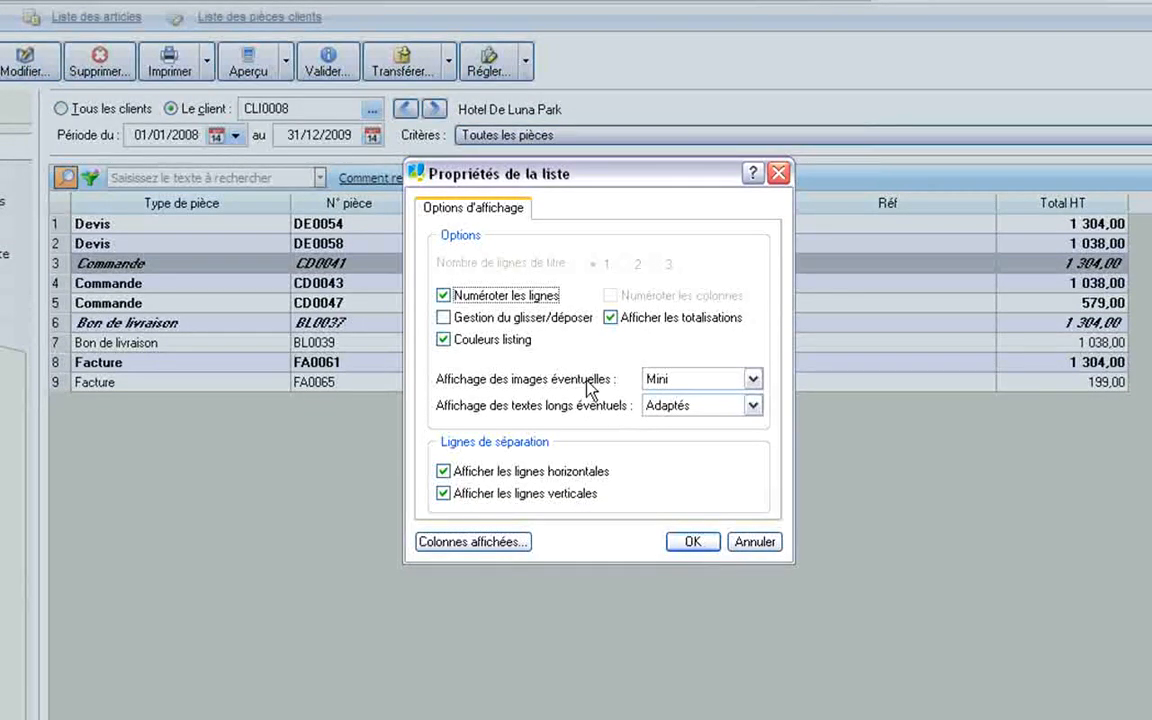
left_click(754, 541)
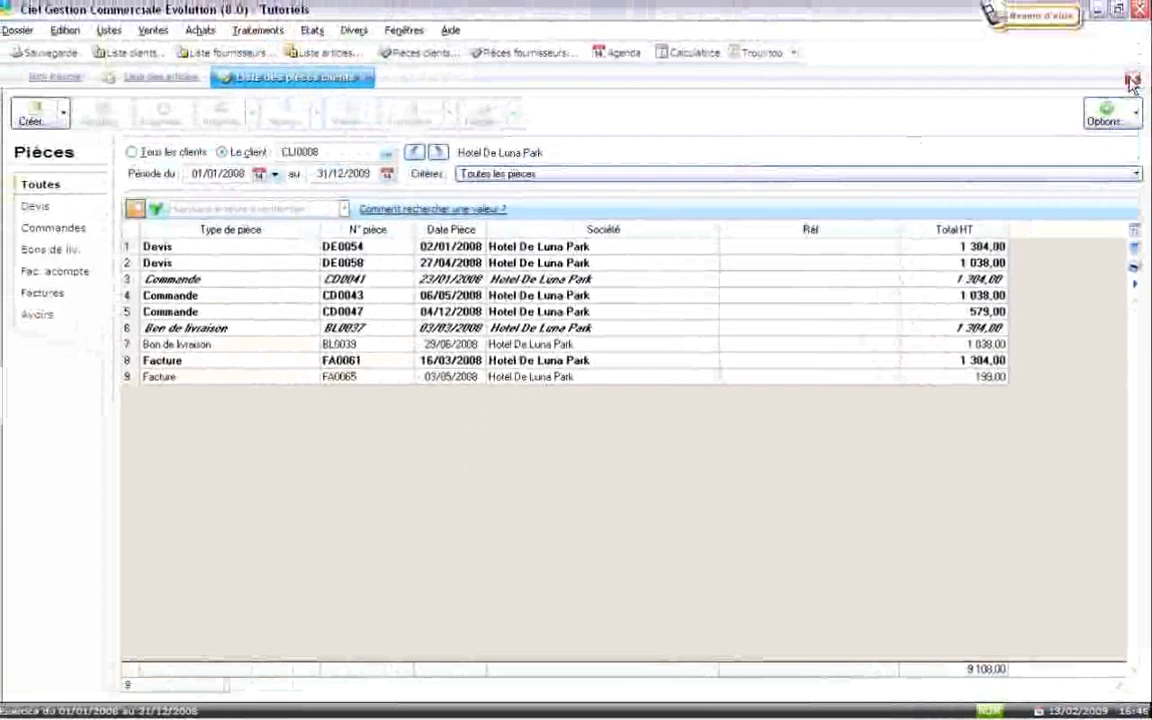
Close the customer document list and the article list, and open the list of tariffs by family
left_click(1130, 13)
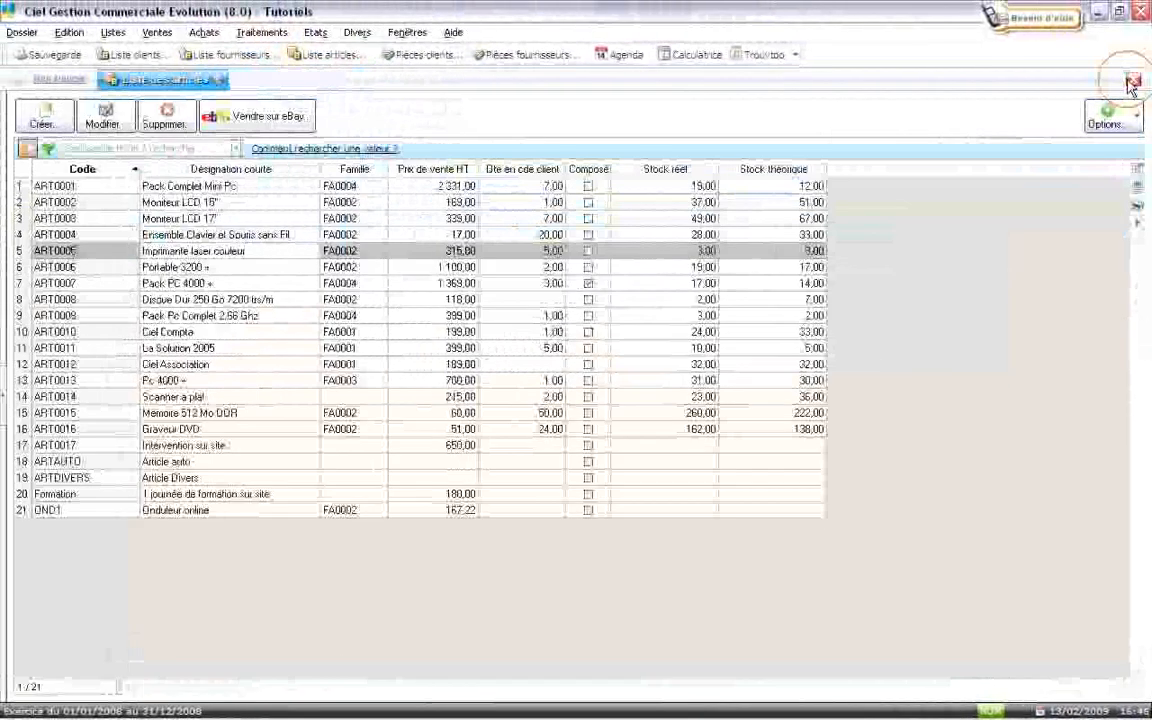
left_click(1133, 80)
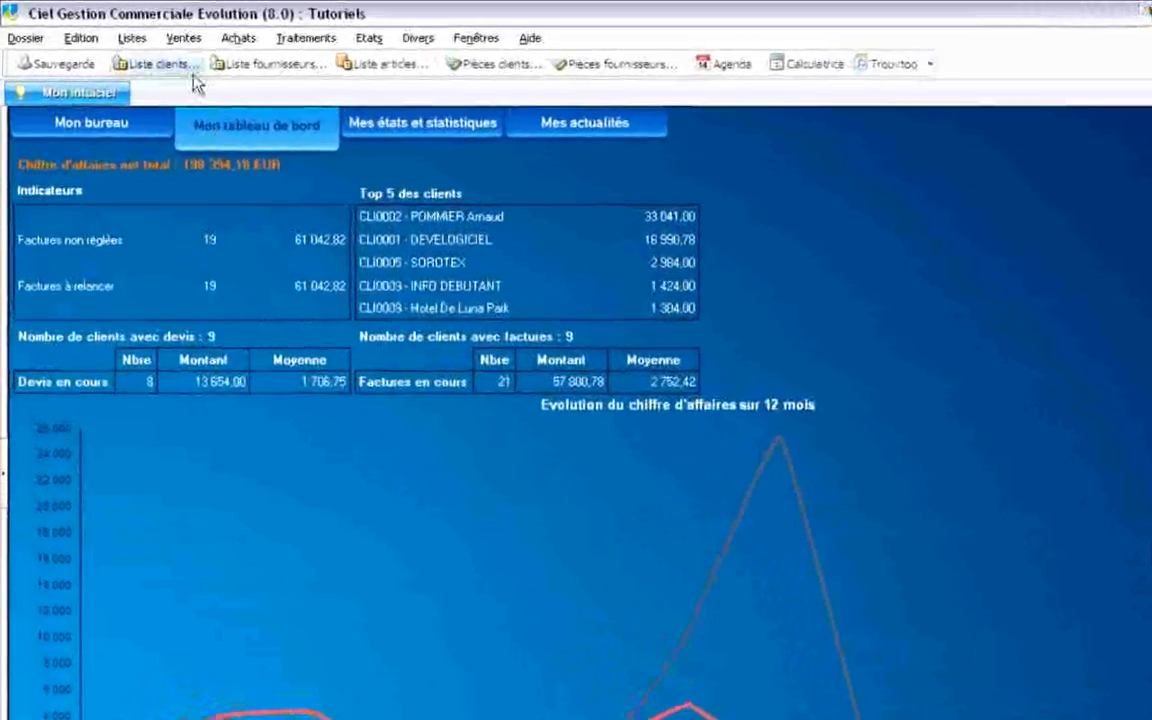
left_click(132, 38)
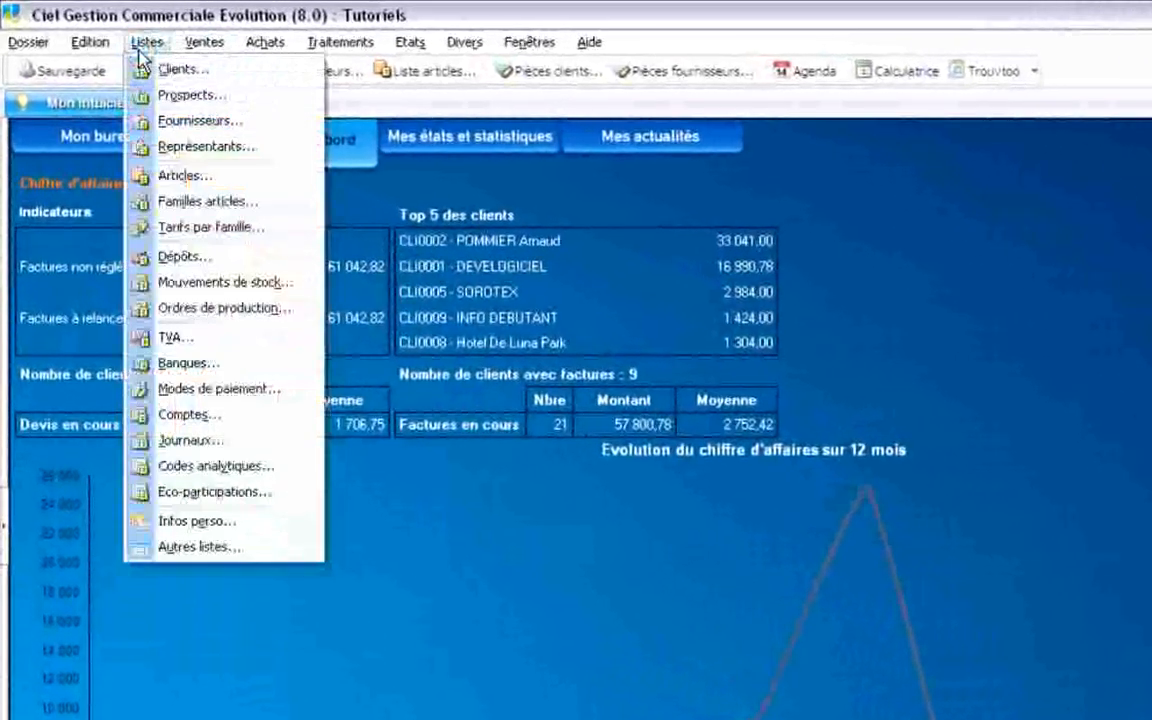
left_click(222, 229)
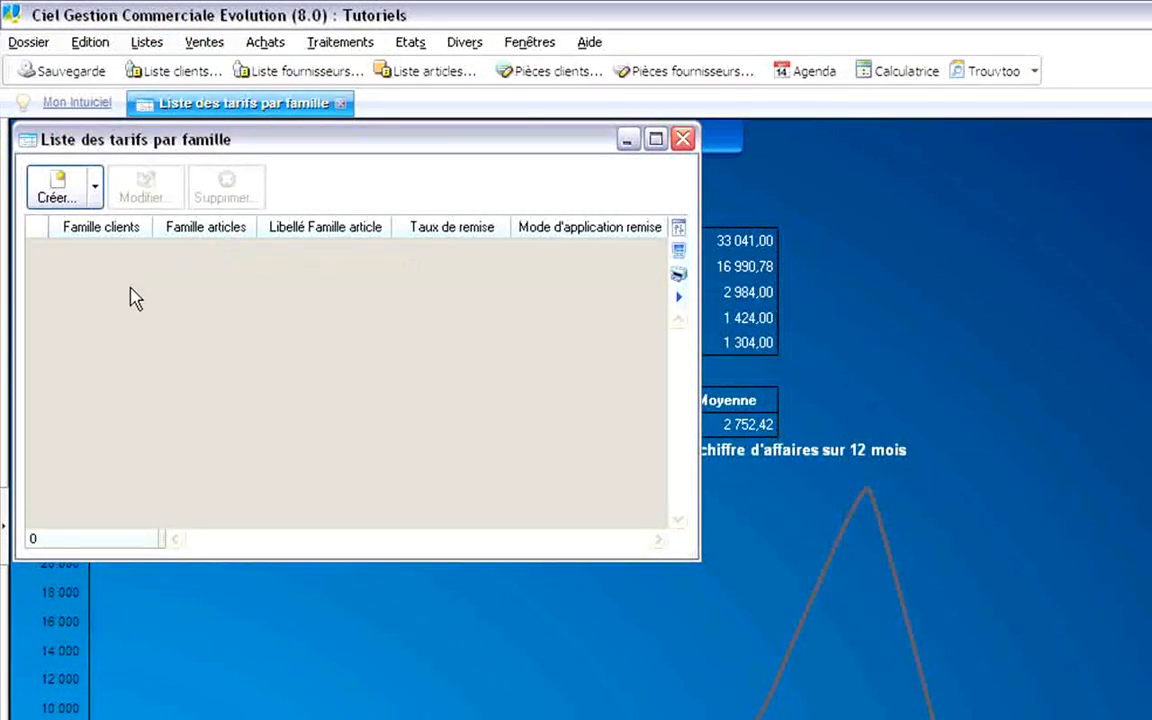
Start a tariff for one customer family and one article family, with Particulier as the customer family
left_click(57, 186)
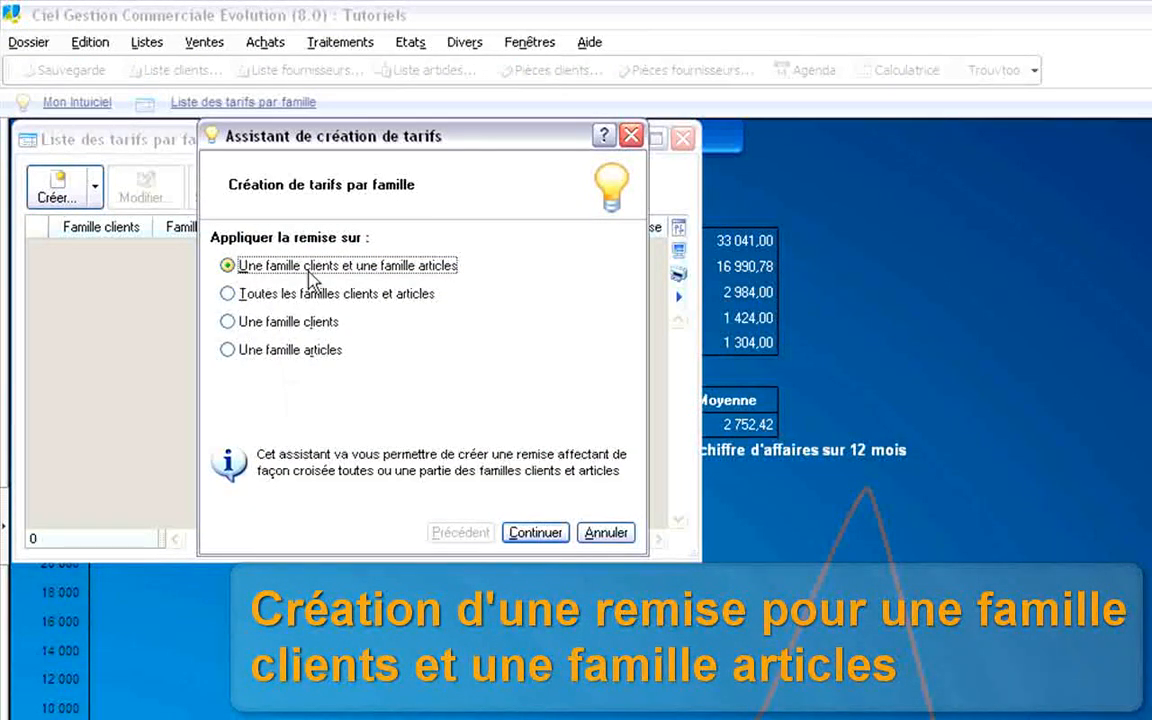
left_click(536, 533)
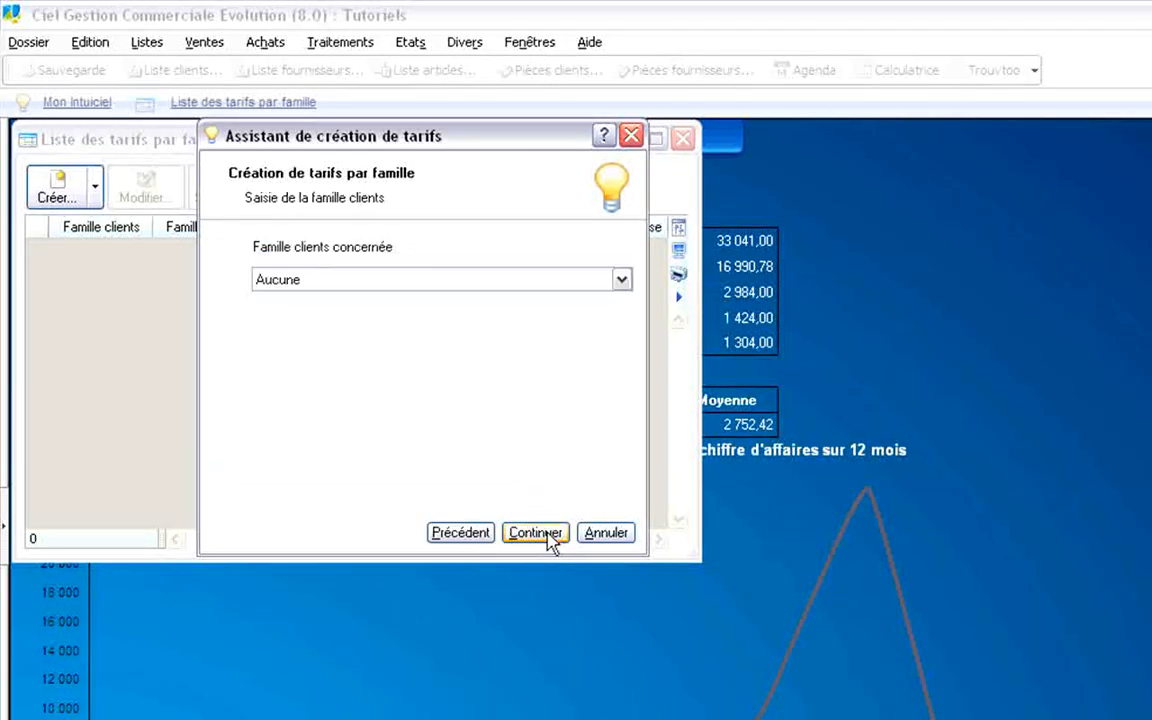
left_click(413, 281)
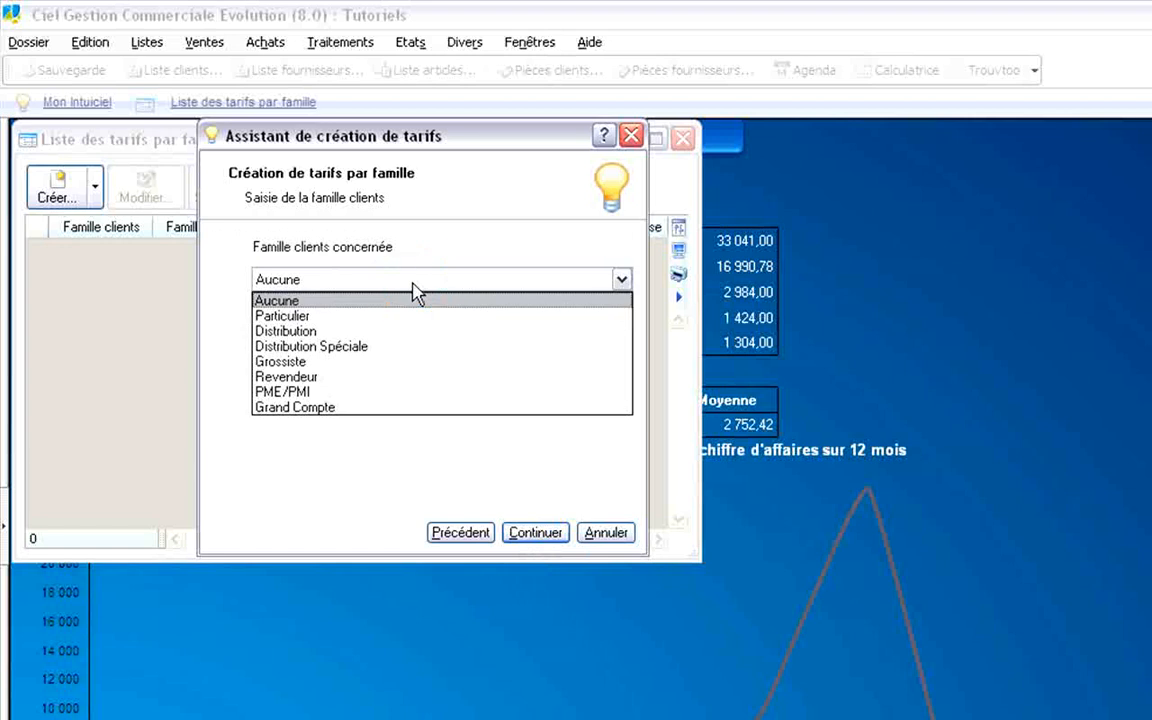
left_click(336, 316)
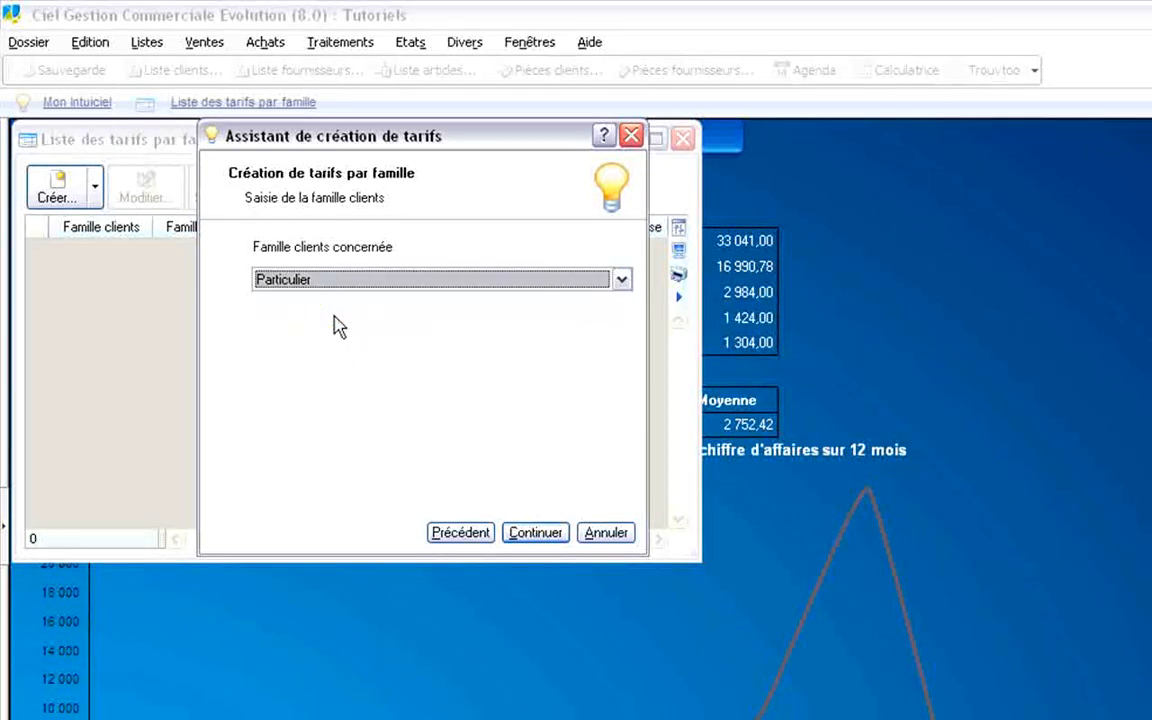
left_click(530, 537)
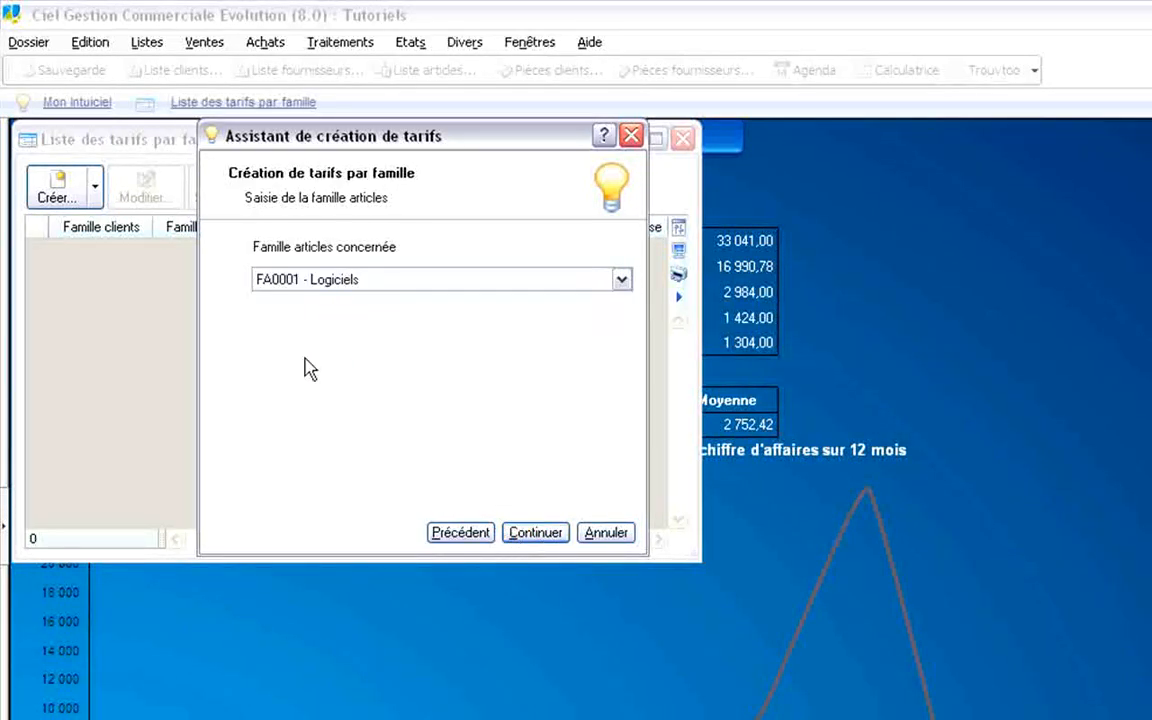
Choose the article family FA0002 - Matériel and create the tariff with a discount rate of 4 applied to the sale price
left_click(400, 280)
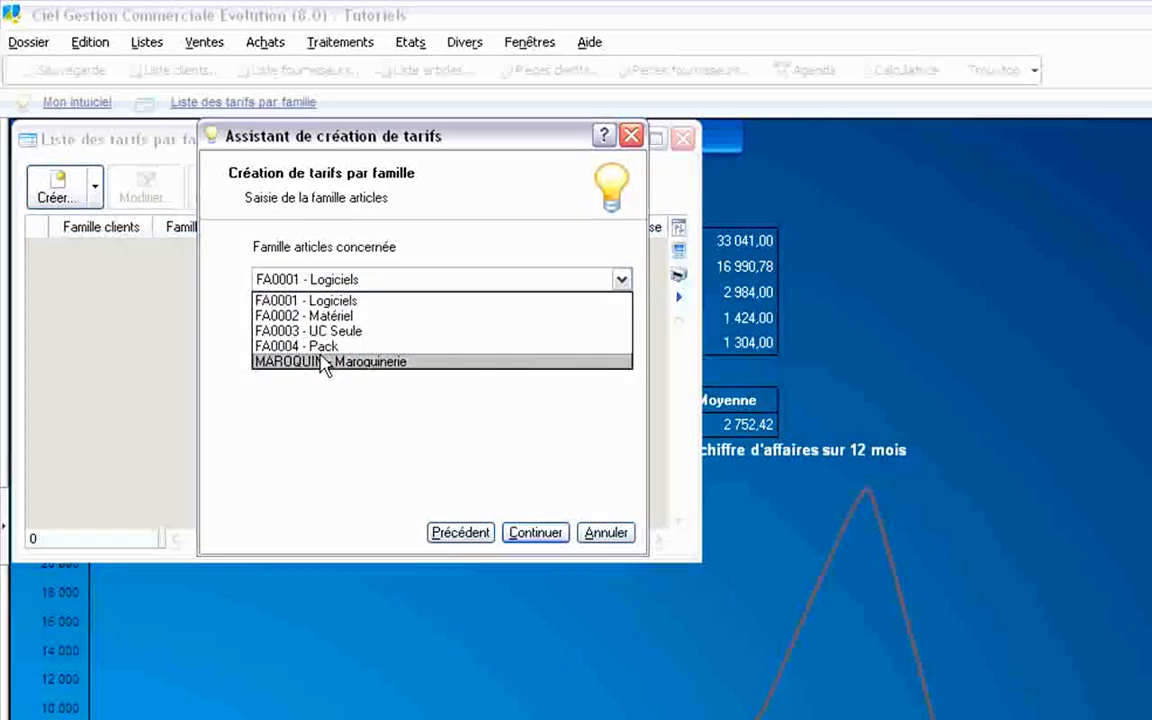
left_click(376, 316)
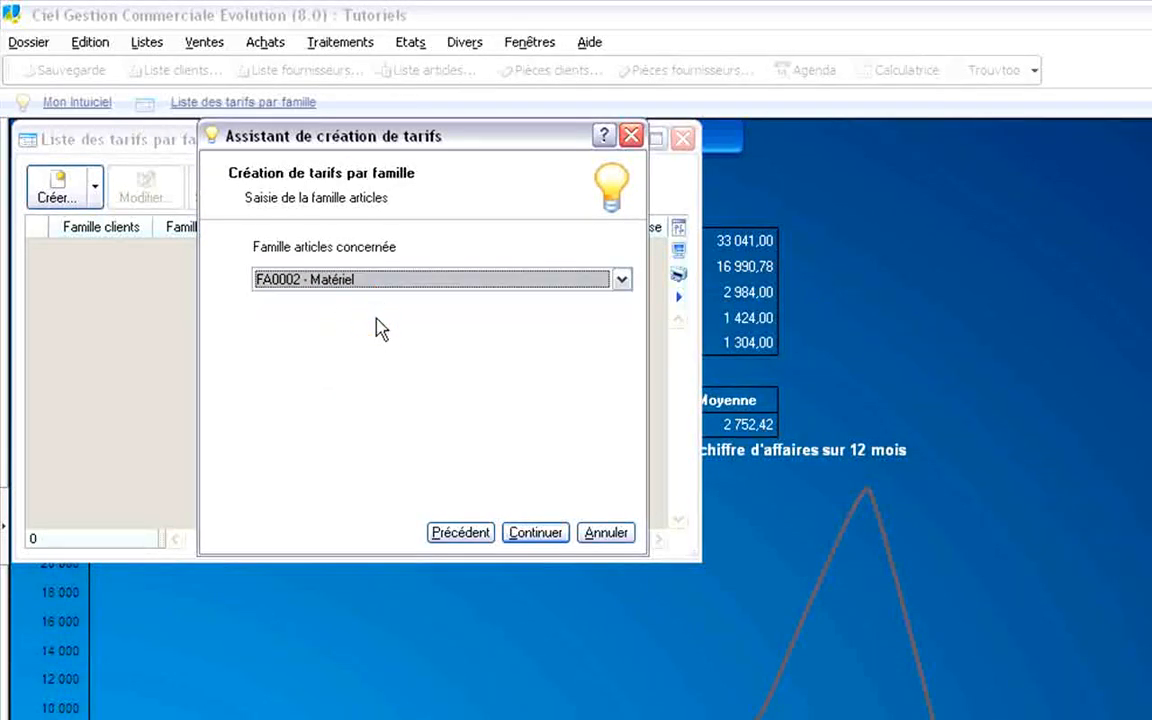
left_click(534, 533)
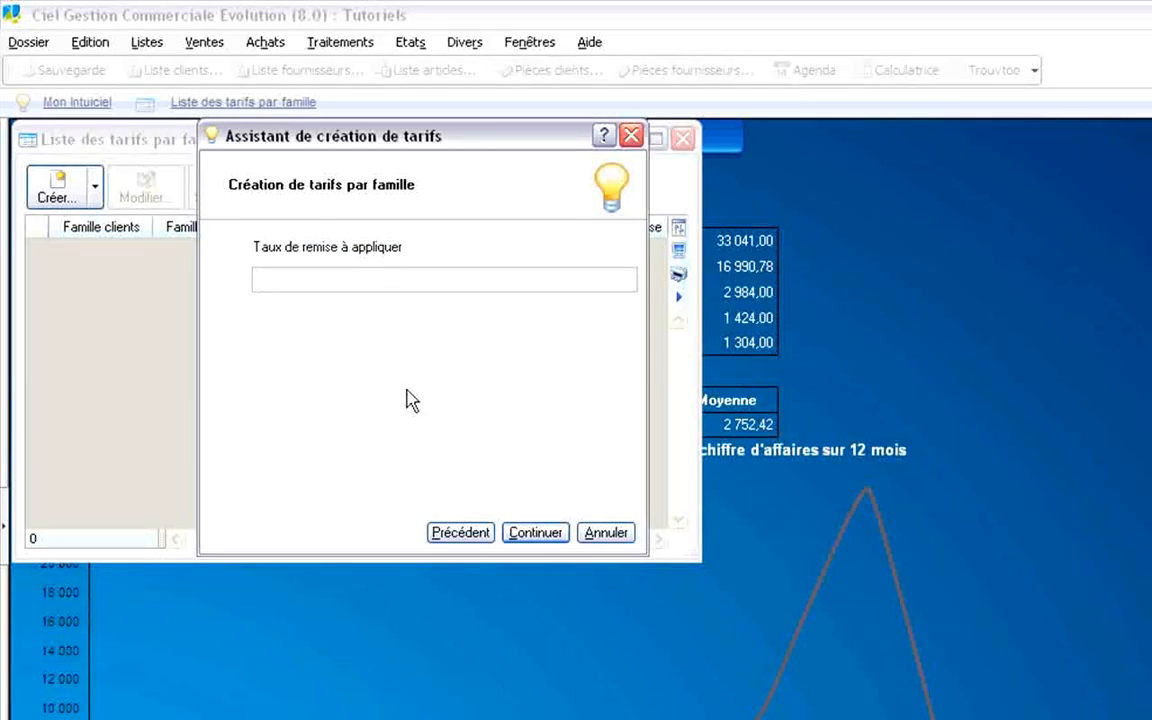
left_click(535, 533)
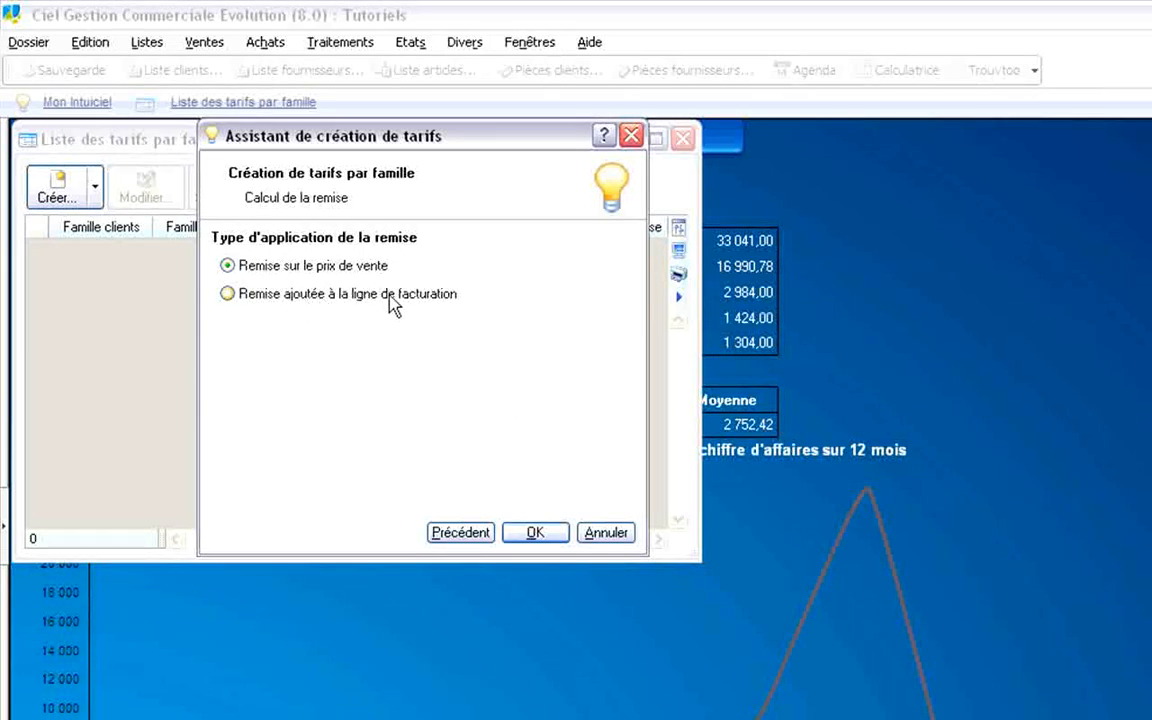
left_click(537, 532)
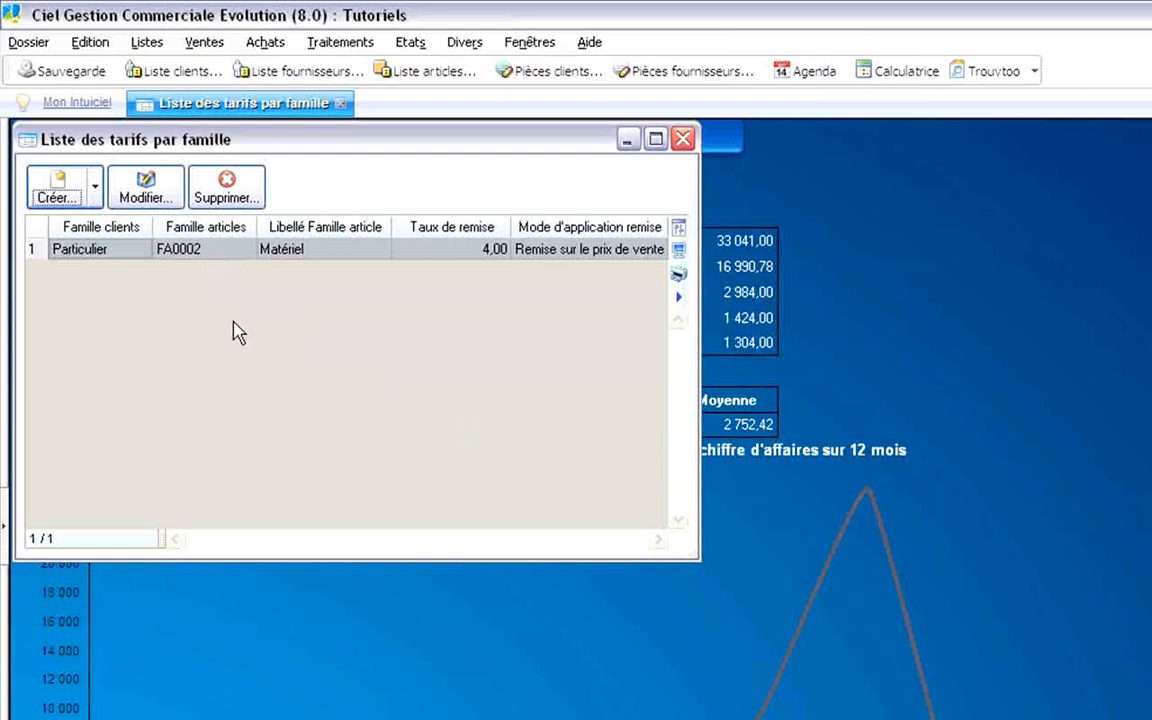
Start a new tariff by family whose discount applies to all customer and article families
left_click(95, 188)
left_click(183, 336)
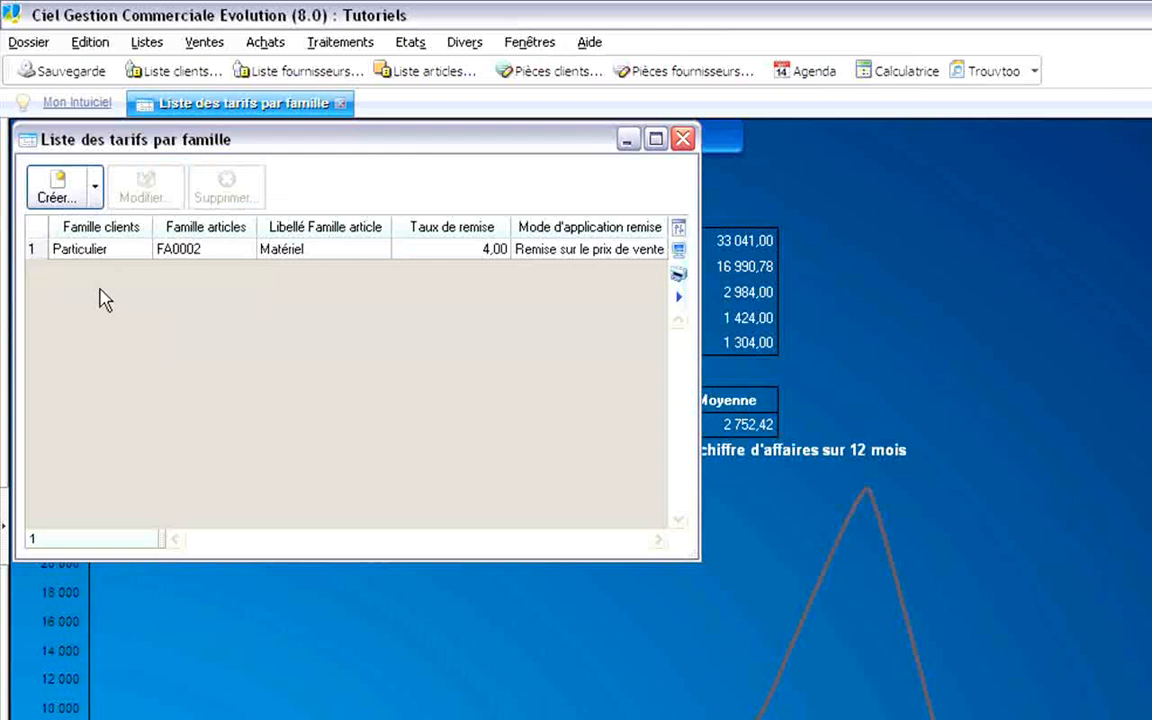
left_click(52, 186)
left_click(259, 299)
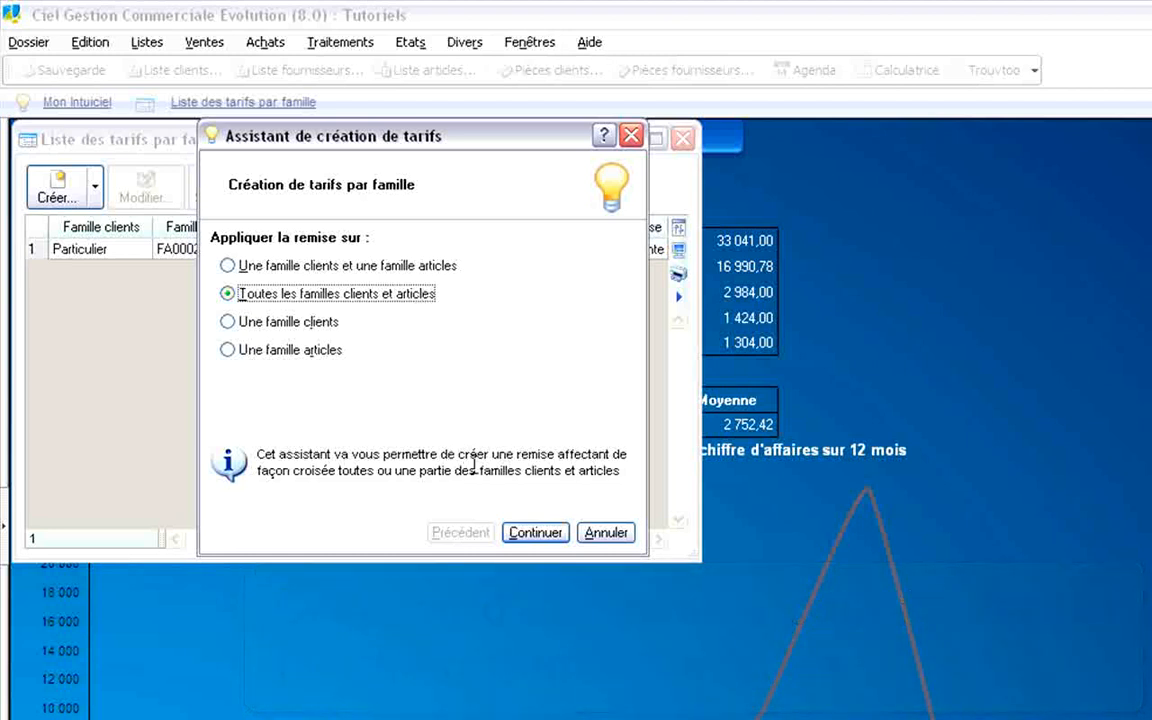
left_click(535, 533)
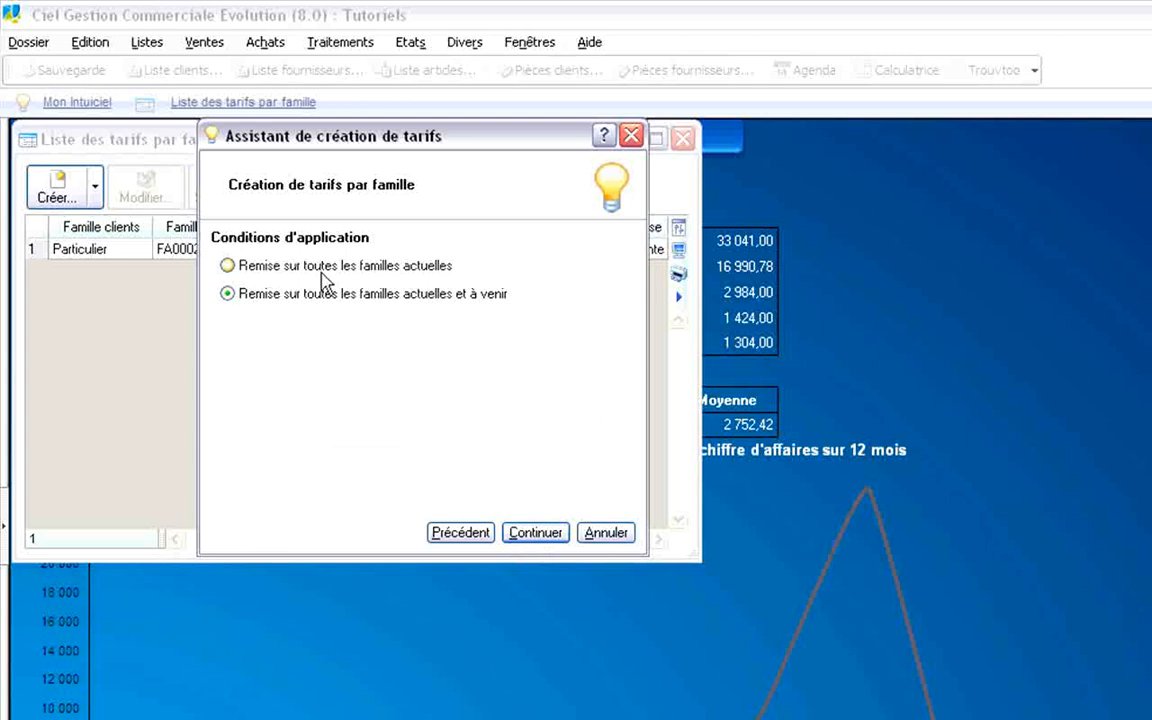
Create the tariff for all current and future families with a discount rate of 12 on the sale price
left_click(261, 266)
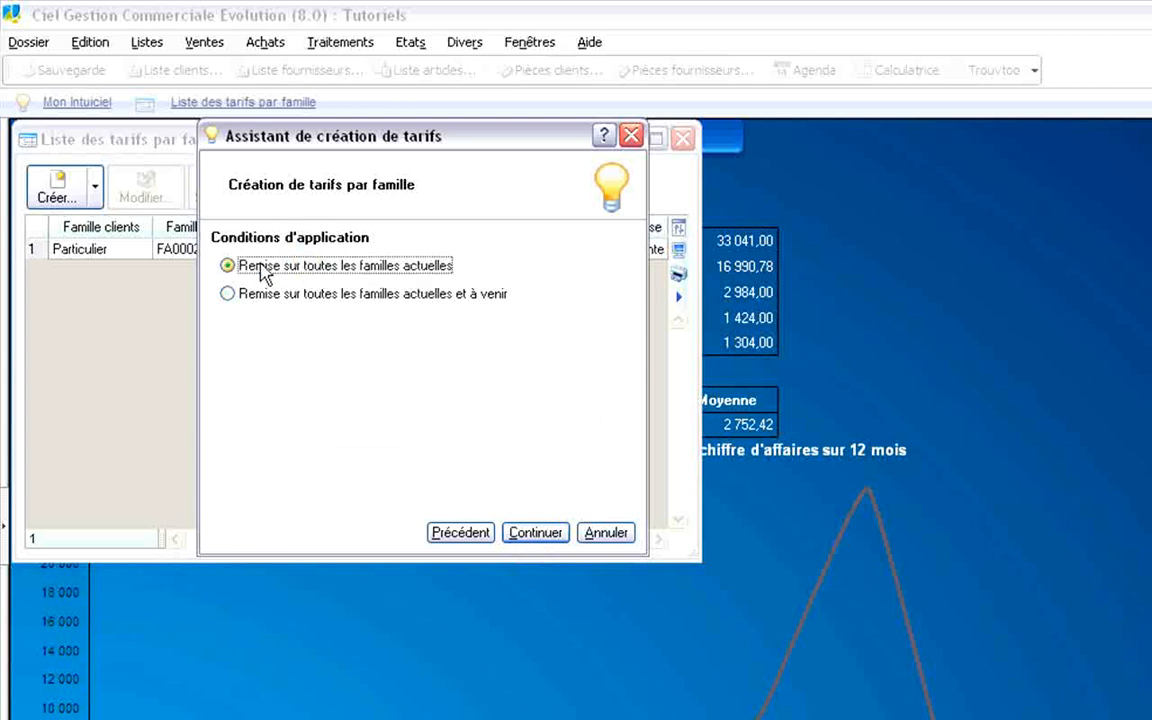
left_click(342, 295)
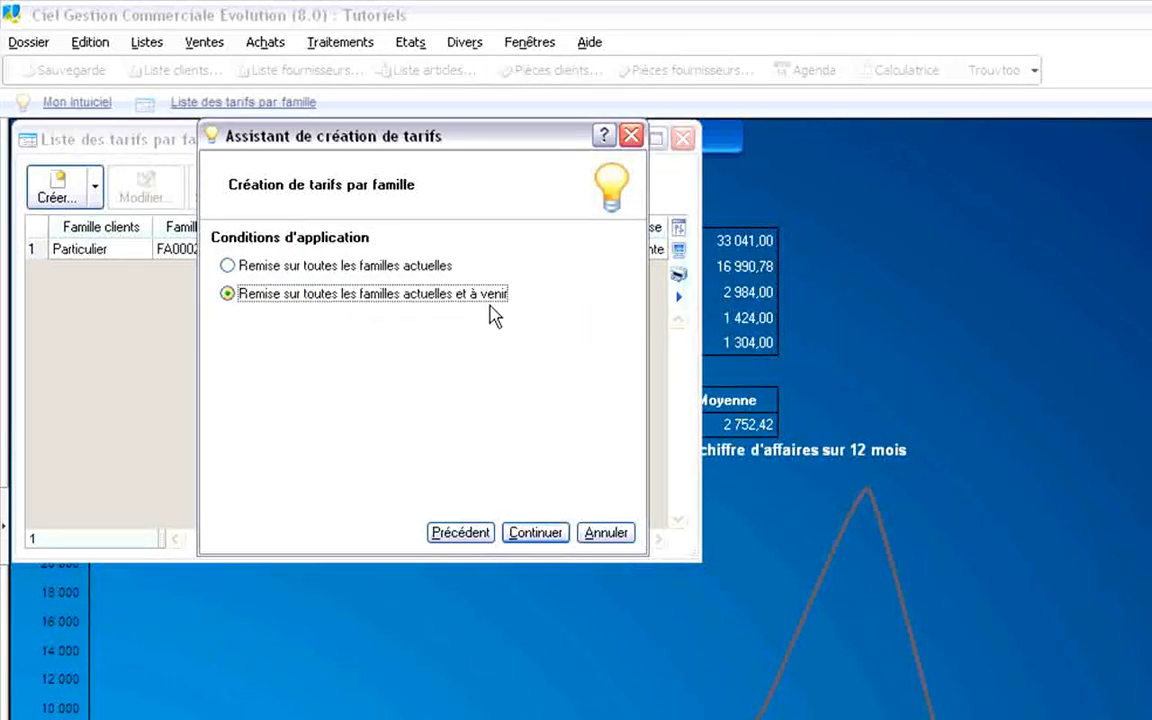
left_click(537, 534)
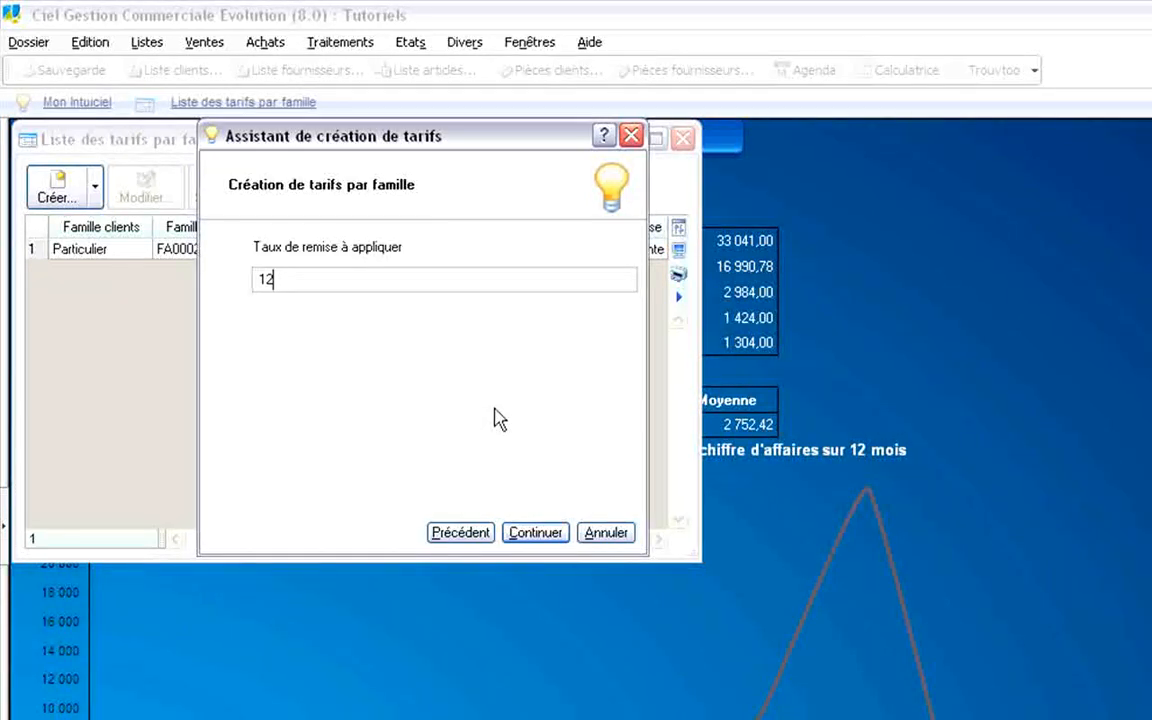
left_click(535, 532)
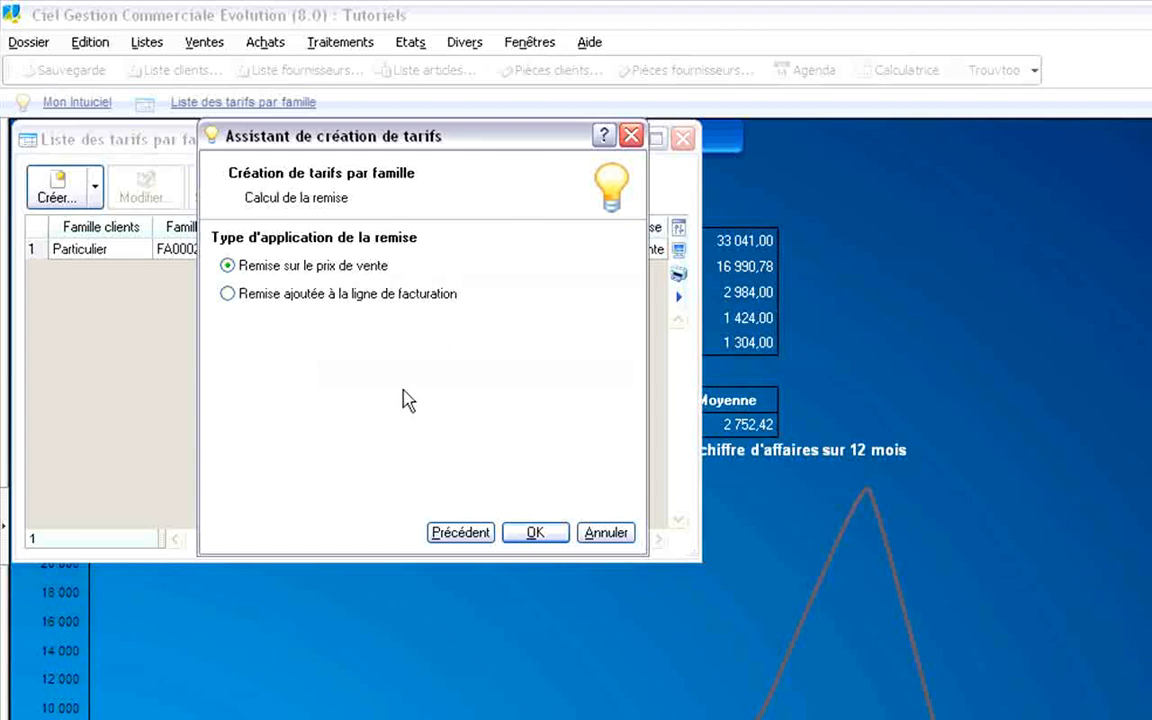
left_click(546, 534)
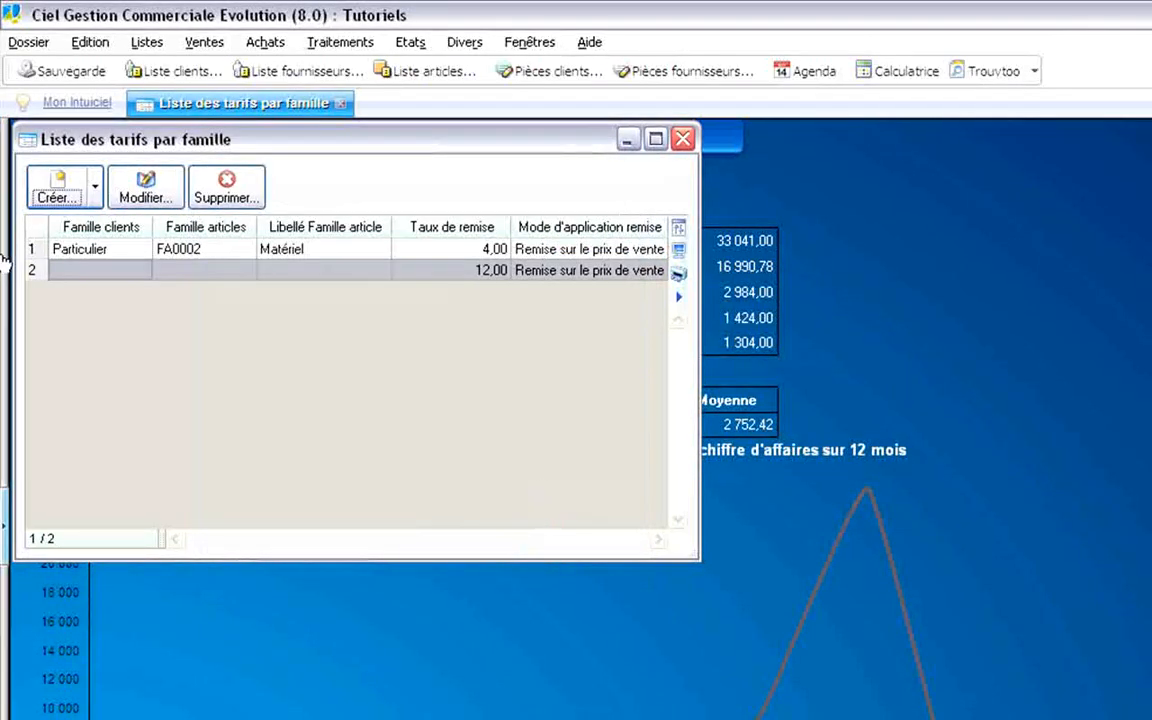
Start a new tariff for a single customer family and choose Grossiste as that family
left_click(68, 195)
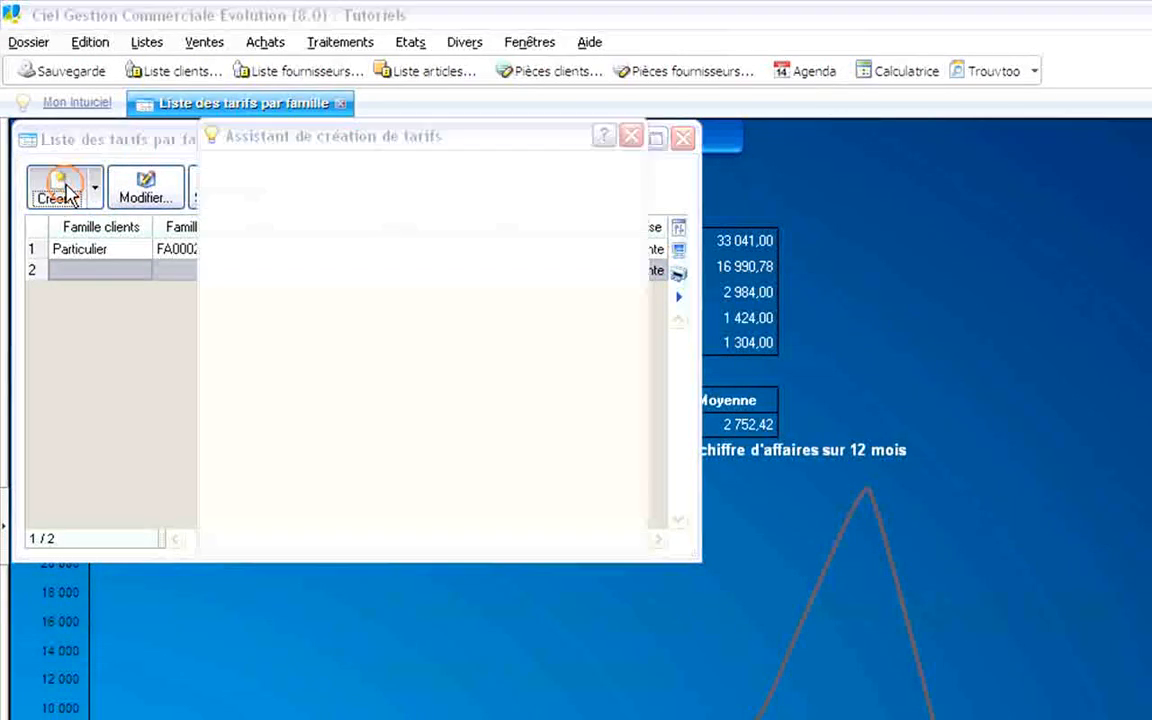
left_click(237, 324)
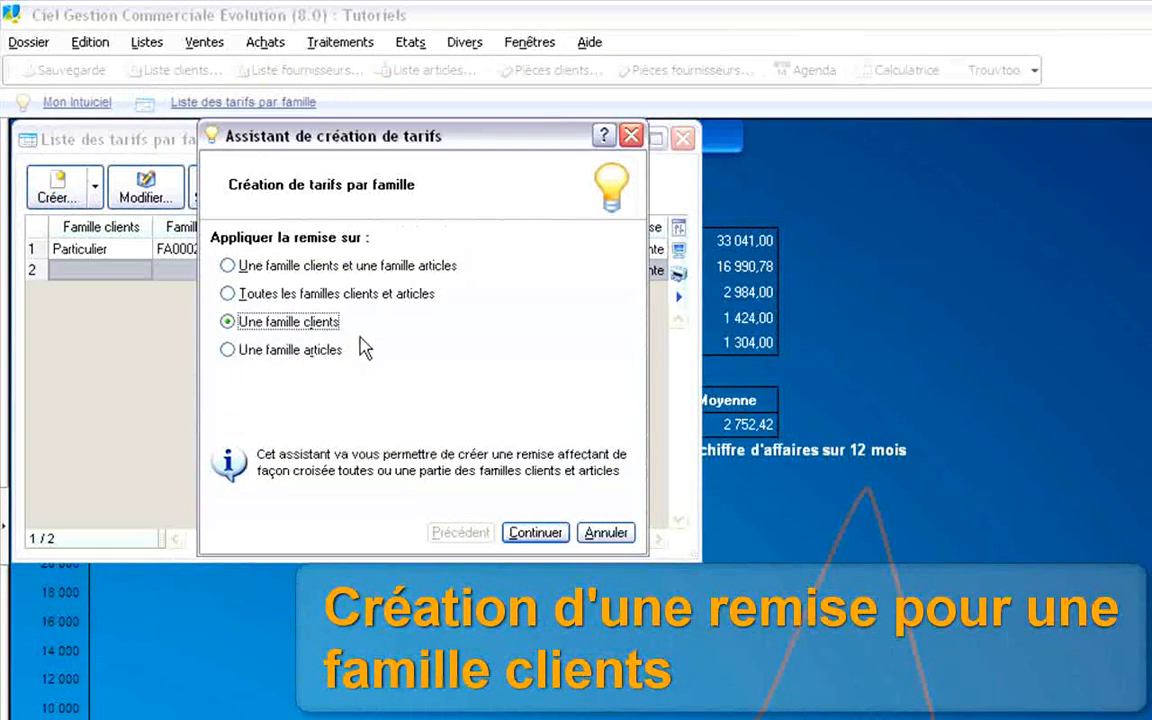
left_click(535, 533)
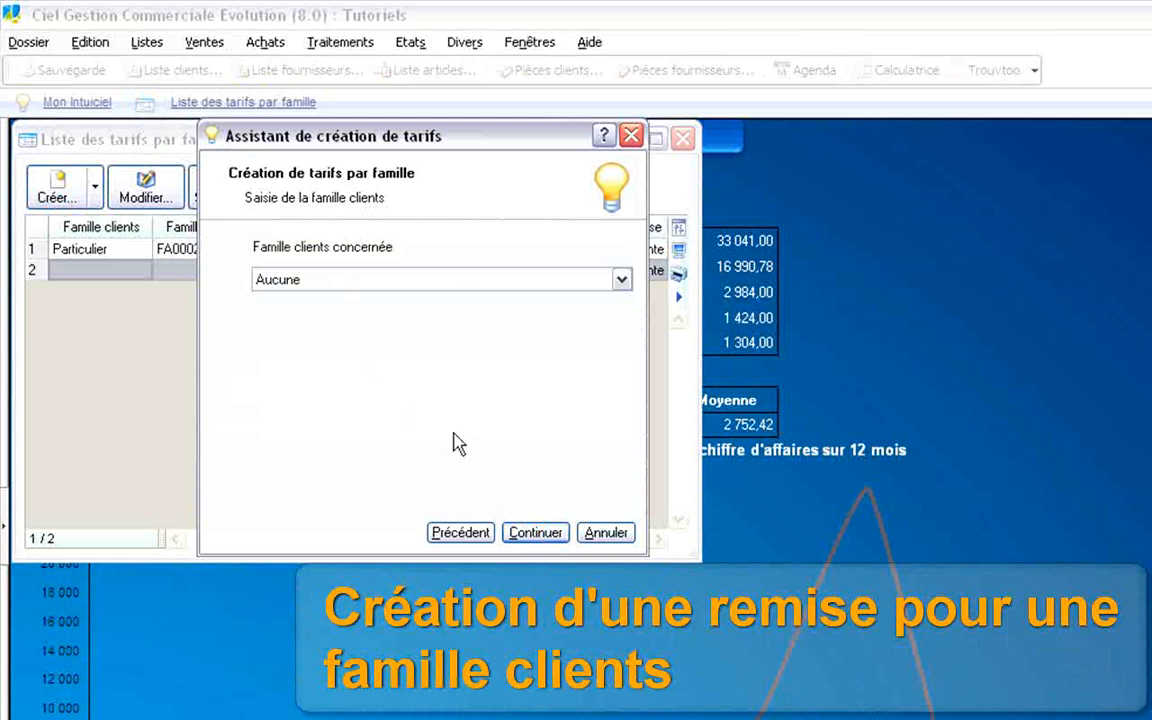
left_click(621, 281)
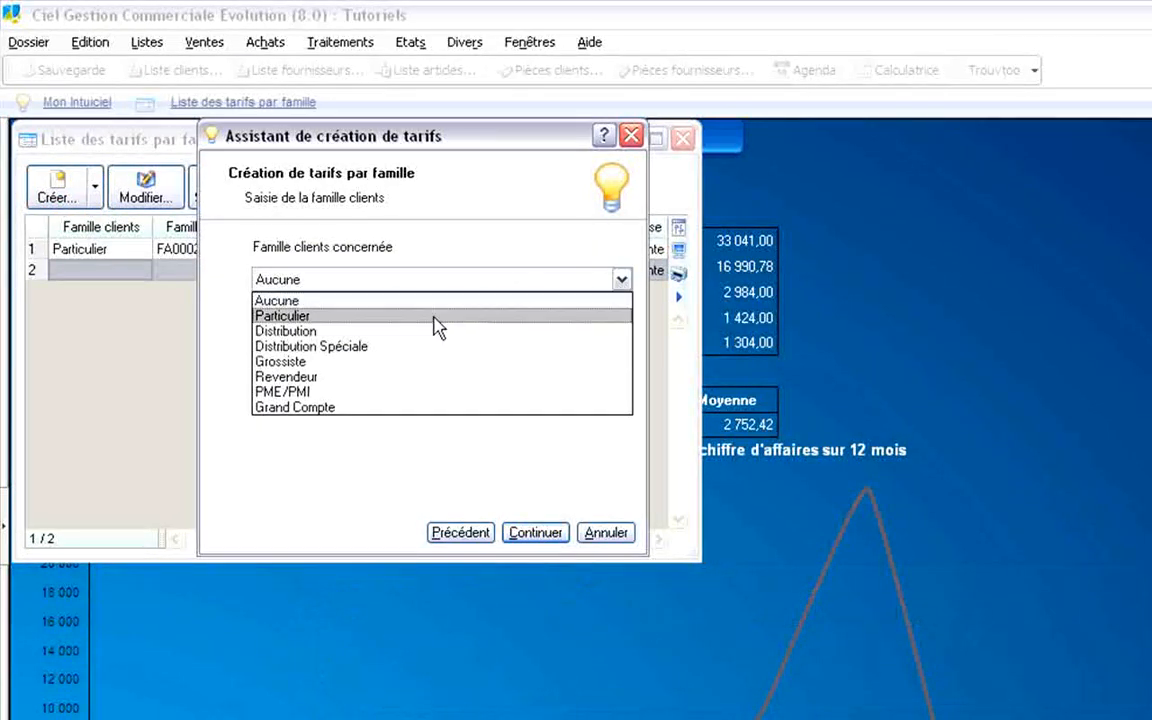
left_click(358, 362)
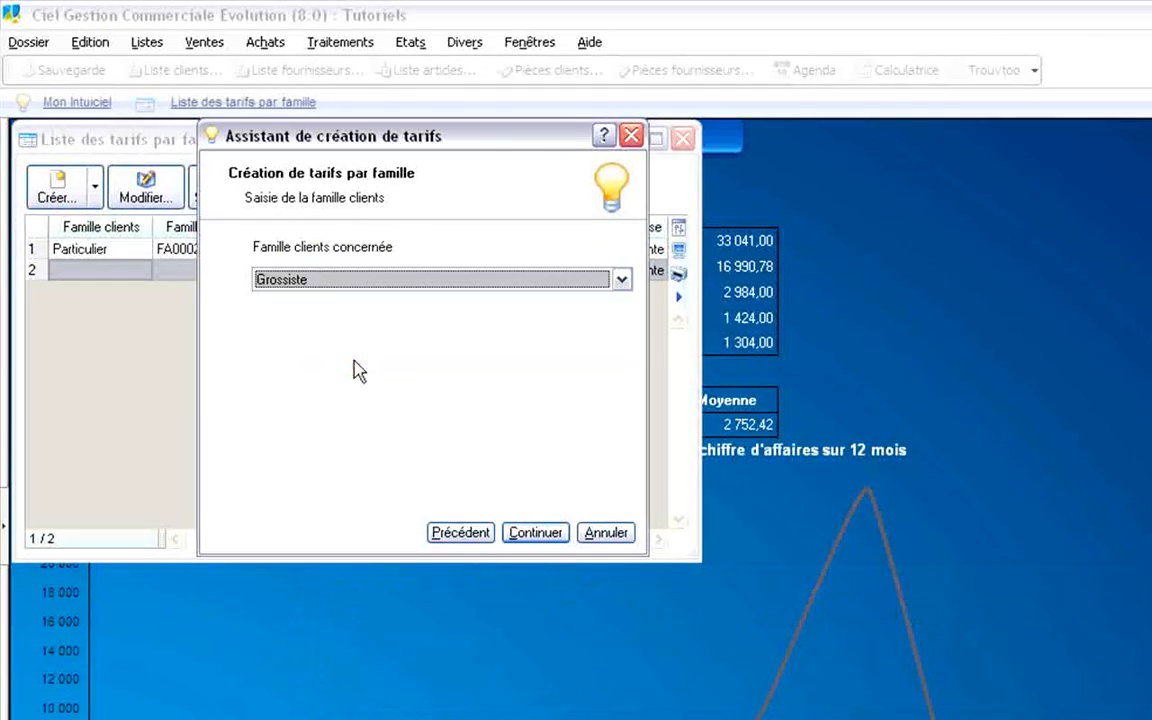
left_click(545, 534)
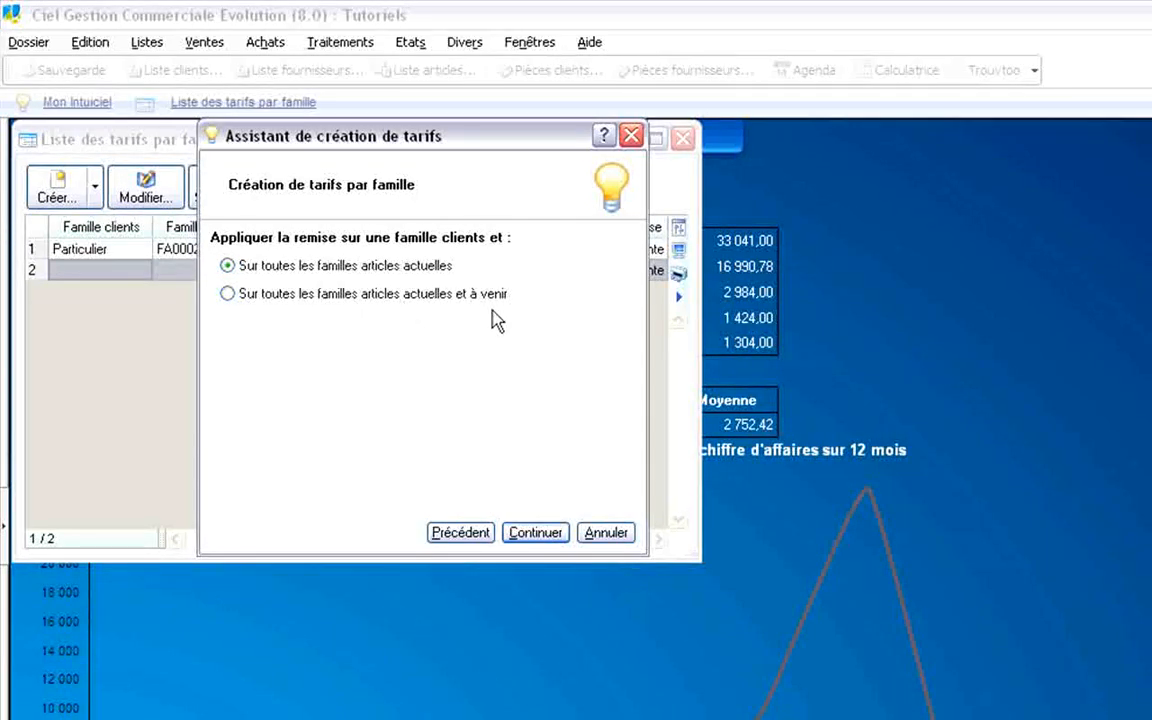
Create the Grossiste tariffs for all current article families with a discount rate of 15 on the sale price
left_click(527, 535)
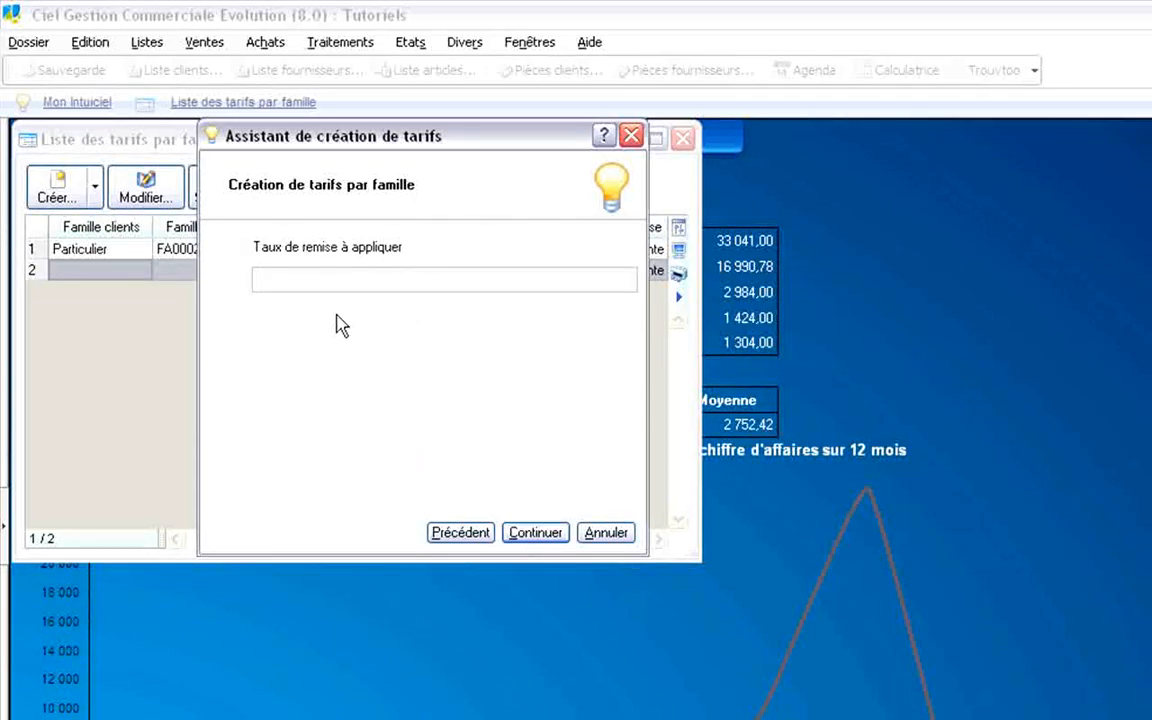
type("15")
left_click(535, 532)
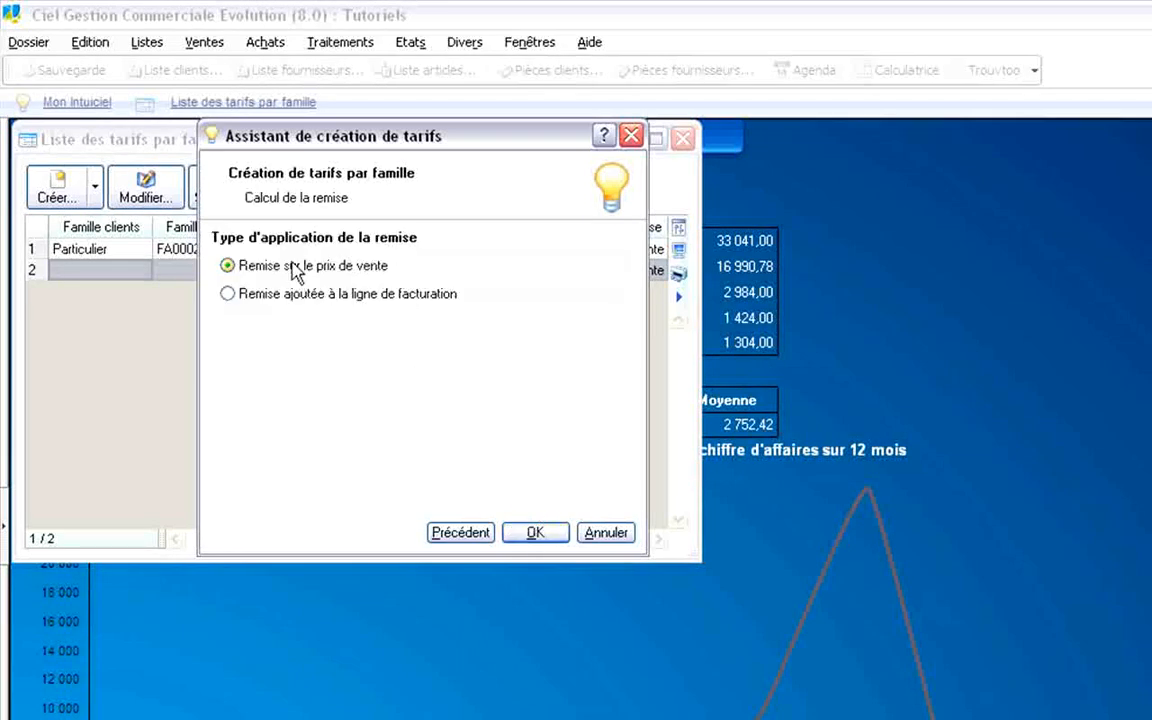
left_click(543, 532)
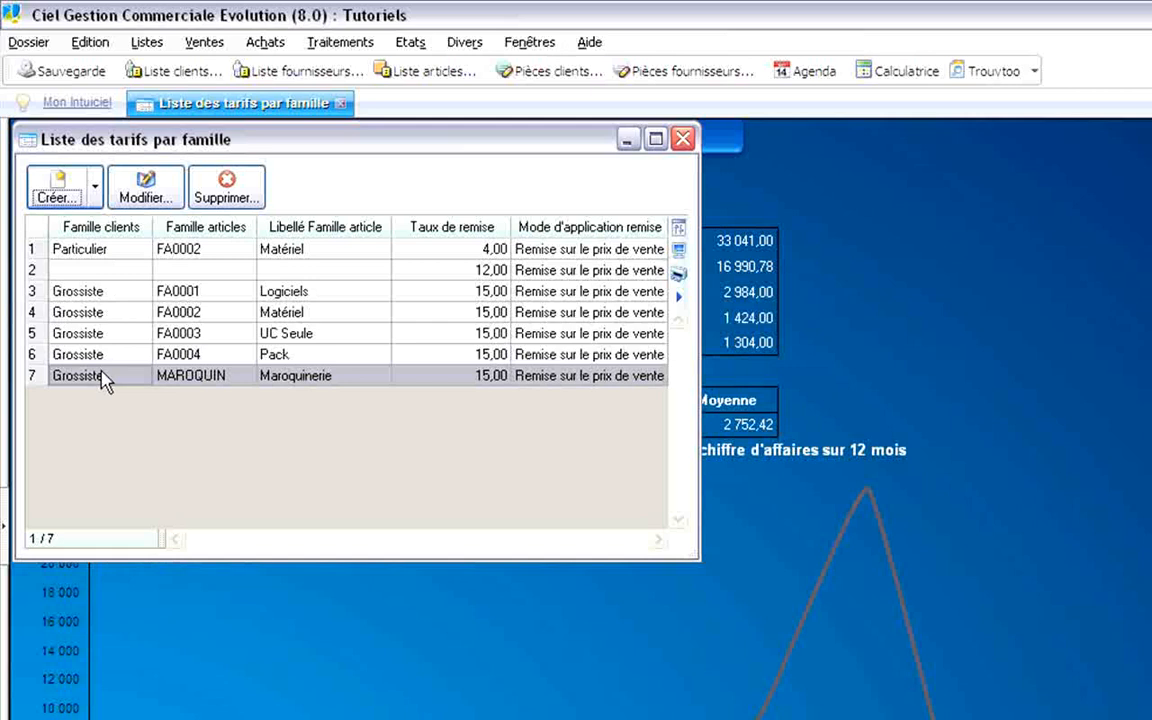
Start a new tariff for a single article family and choose FA0004 - Pack as that family
left_click(72, 190)
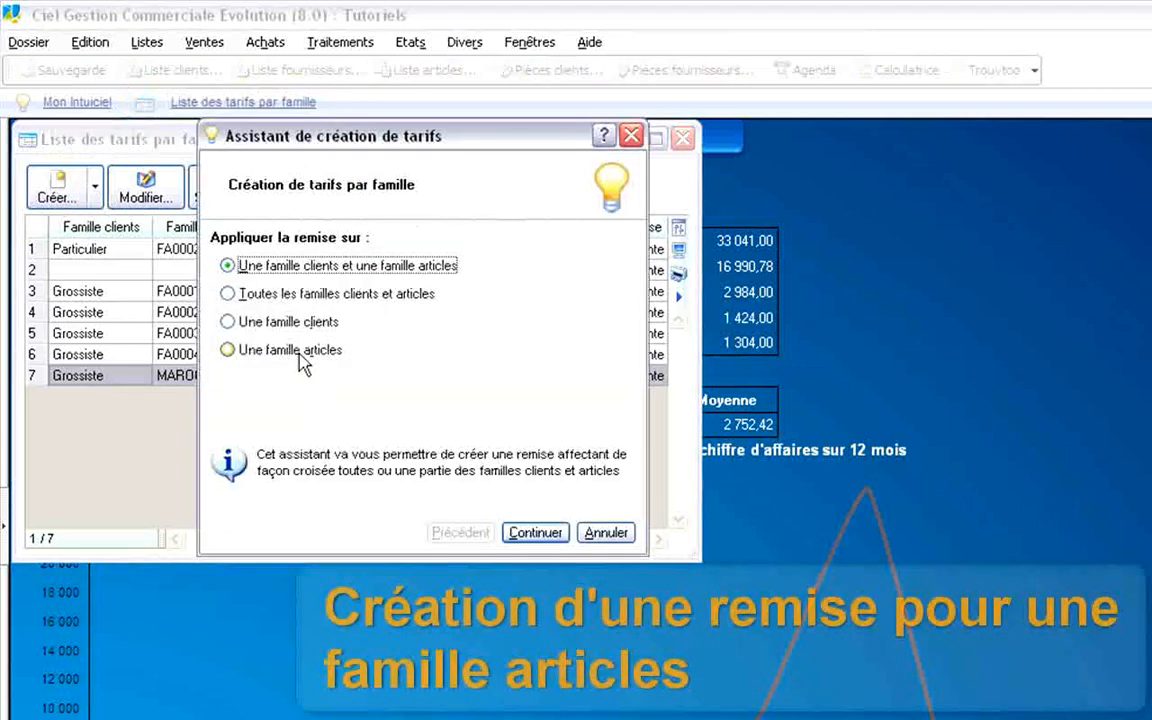
left_click(299, 358)
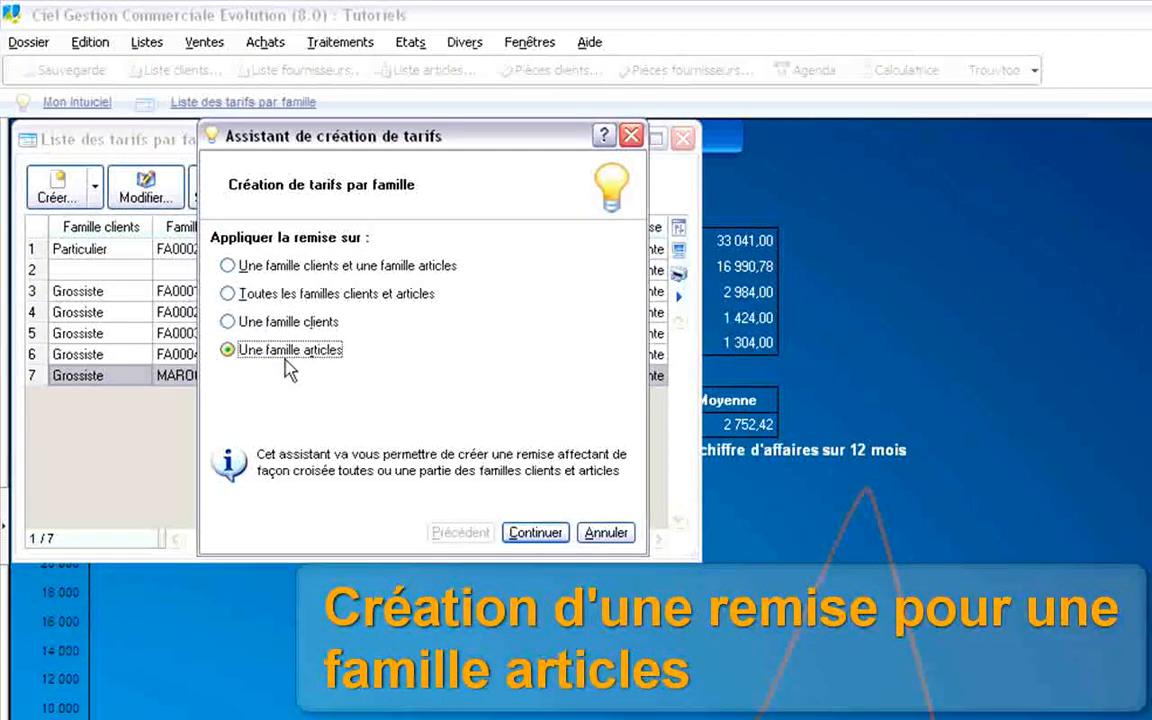
left_click(535, 533)
left_click(419, 281)
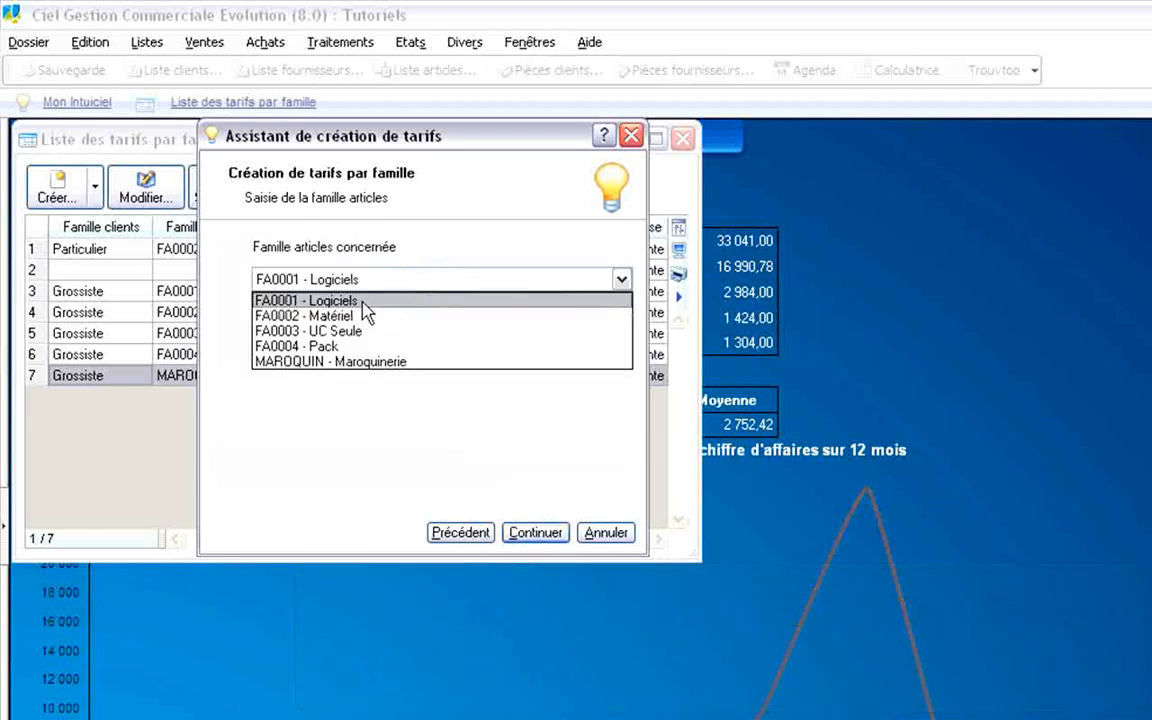
left_click(337, 347)
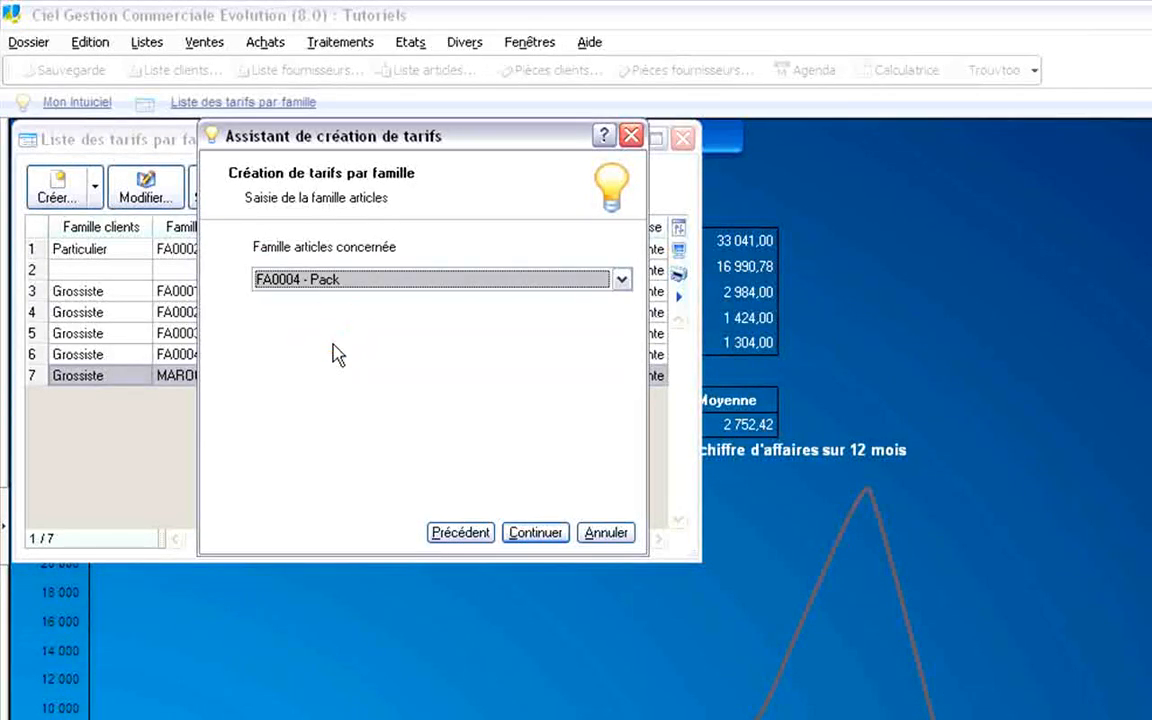
left_click(538, 534)
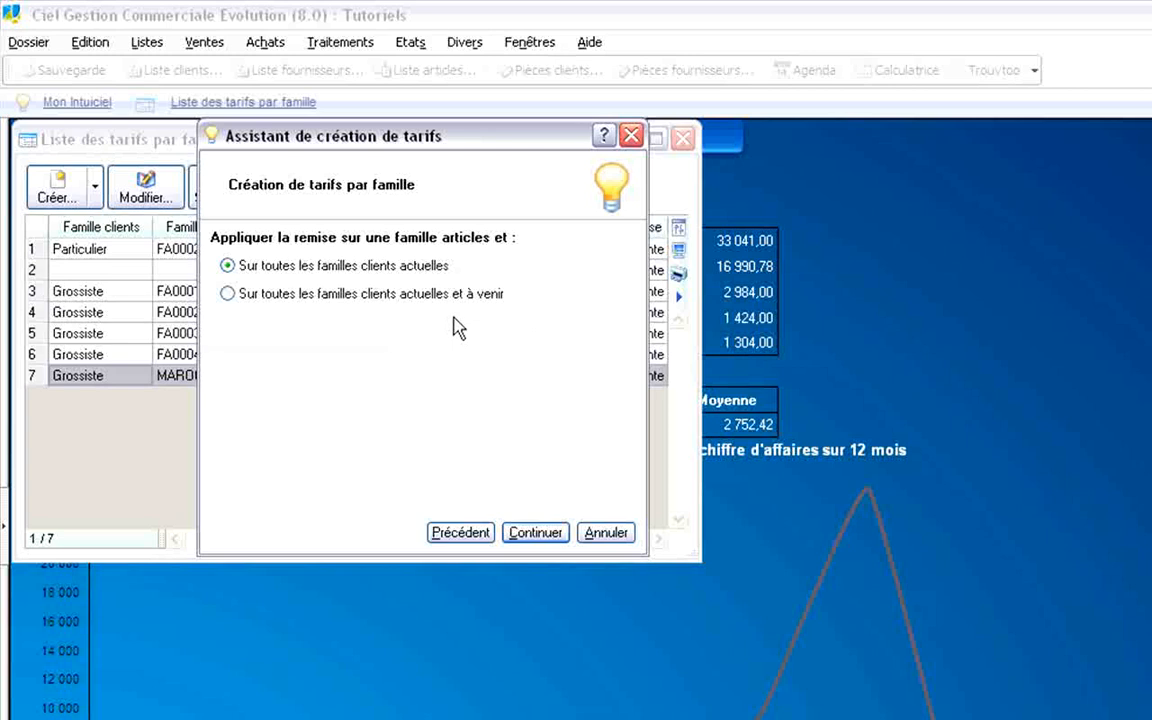
Create the Pack tariffs for all current customer families with a discount rate of 5 on the sale price
left_click(545, 533)
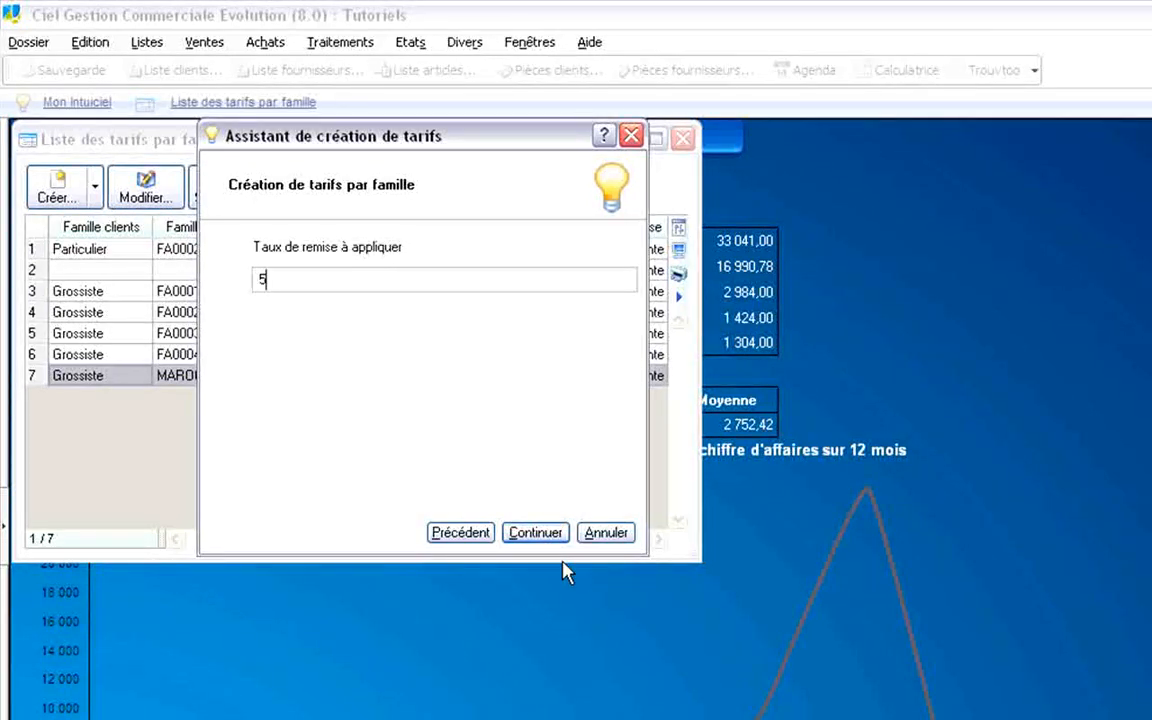
left_click(533, 532)
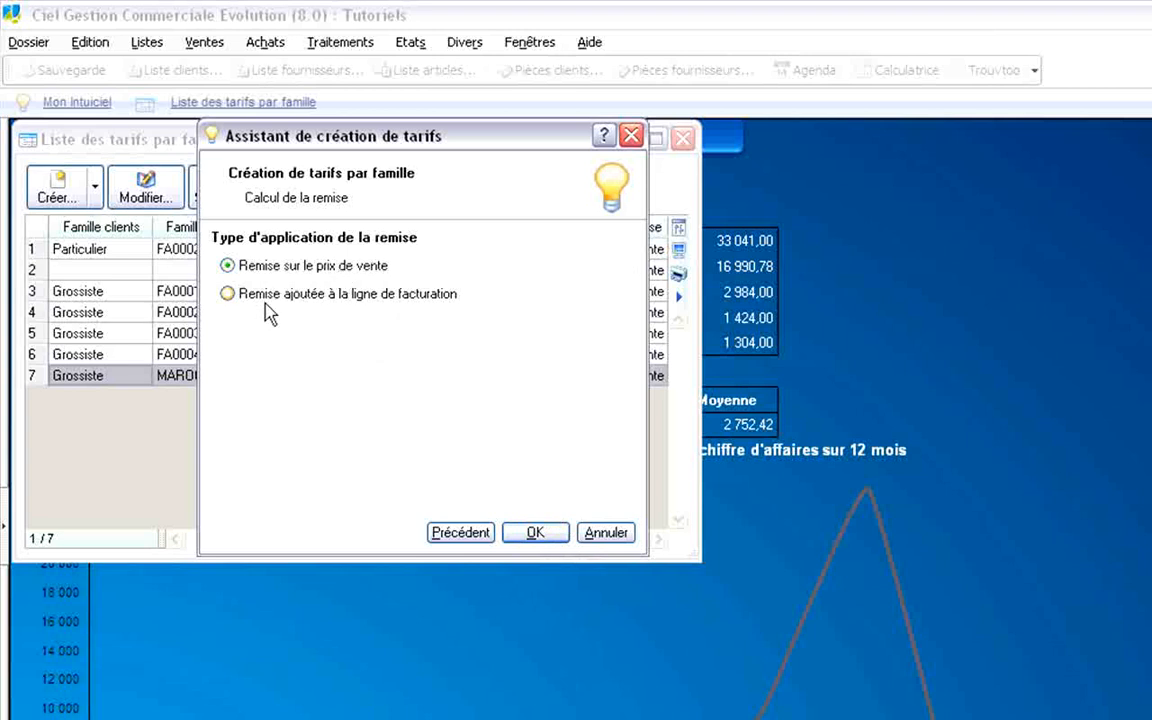
left_click(535, 533)
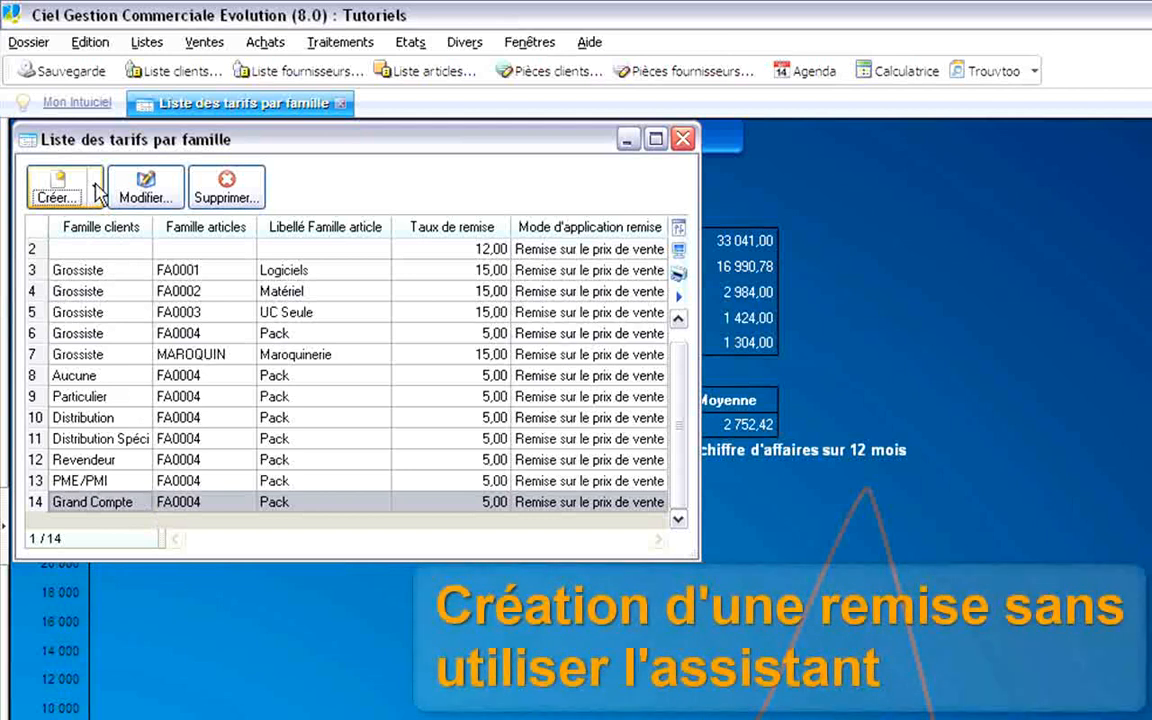
Start a tariff without the assistant, for the customer family Grand Compte and the article family MAROQUIN - Maroquinerie
left_click(95, 188)
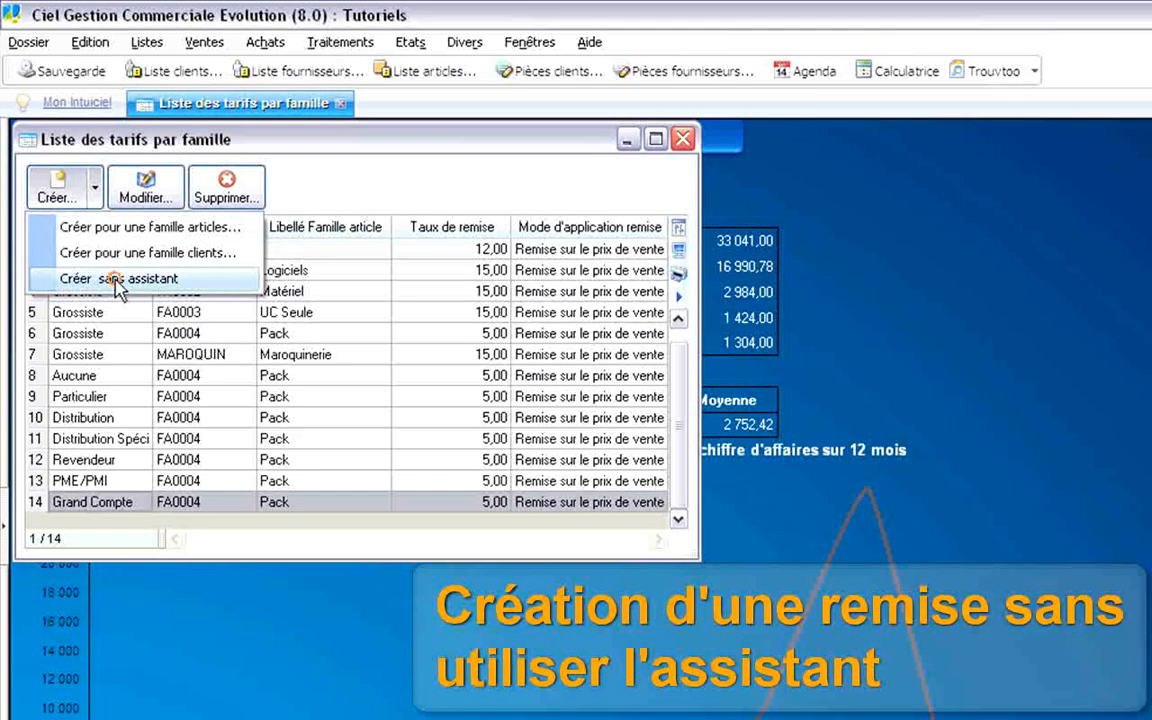
left_click(118, 280)
left_click(310, 411)
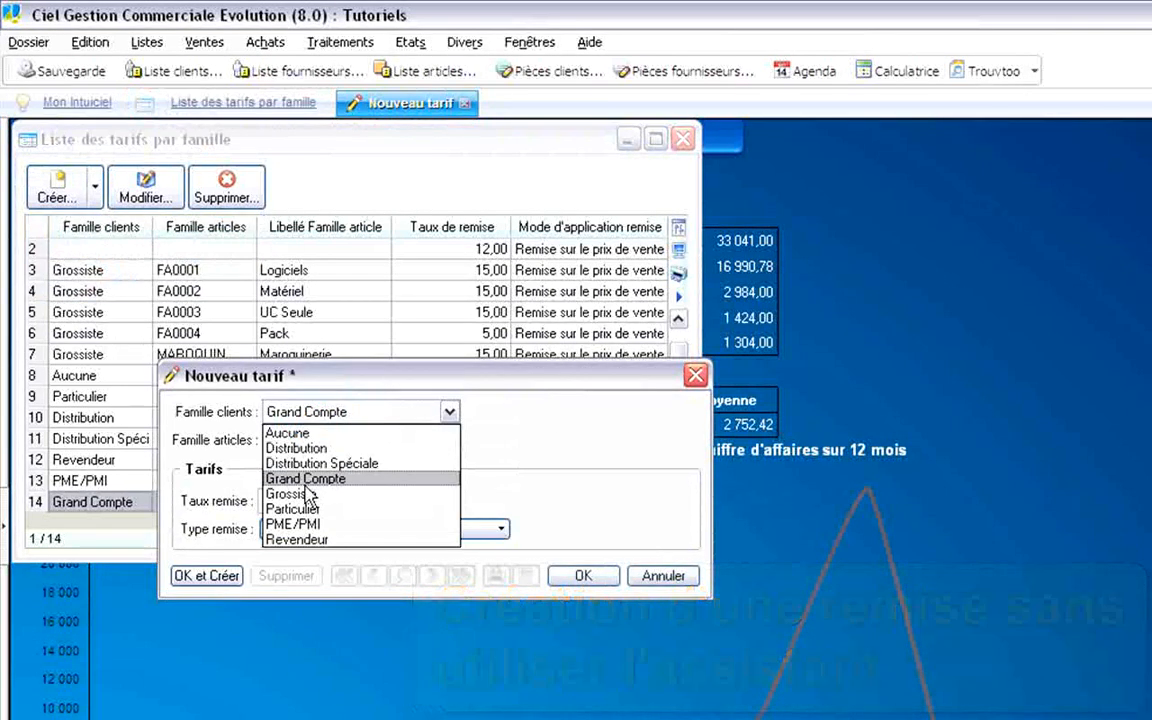
left_click(306, 479)
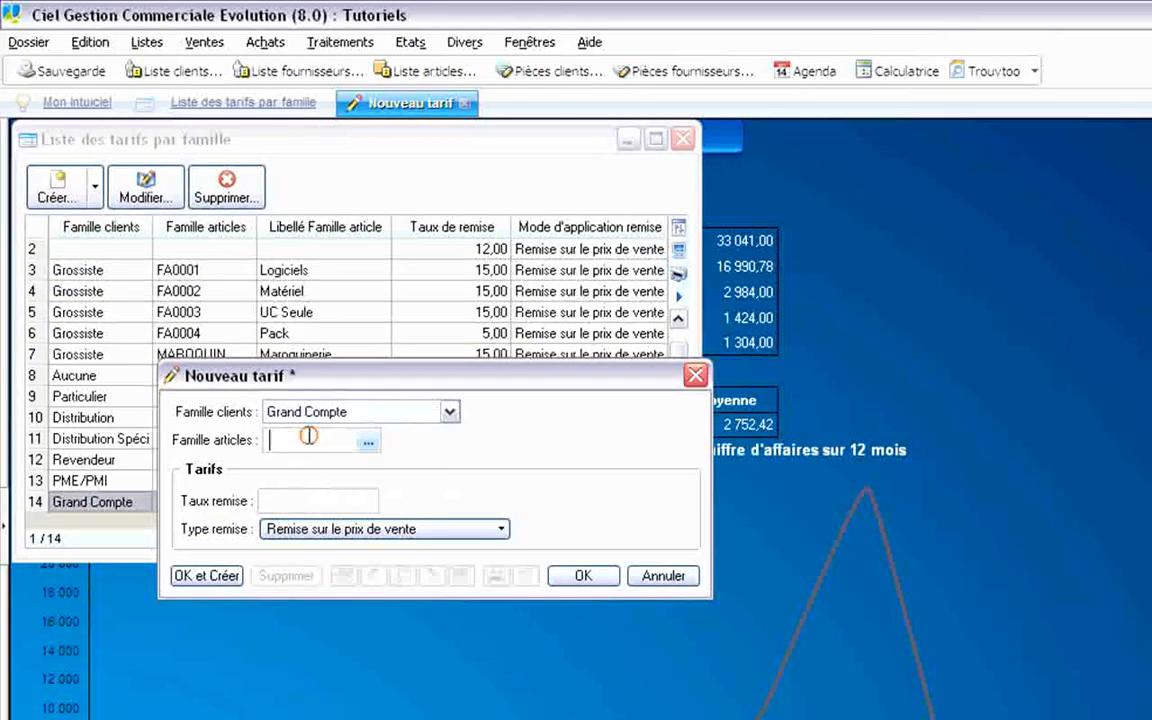
left_click(368, 441)
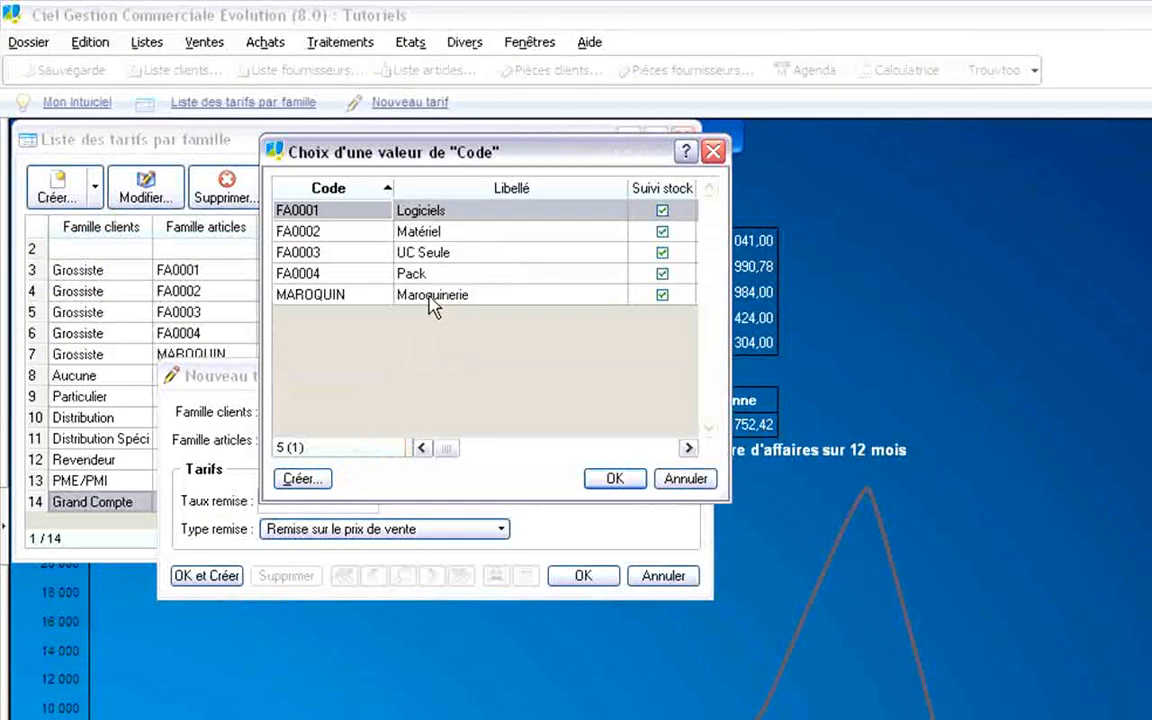
double_click(428, 295)
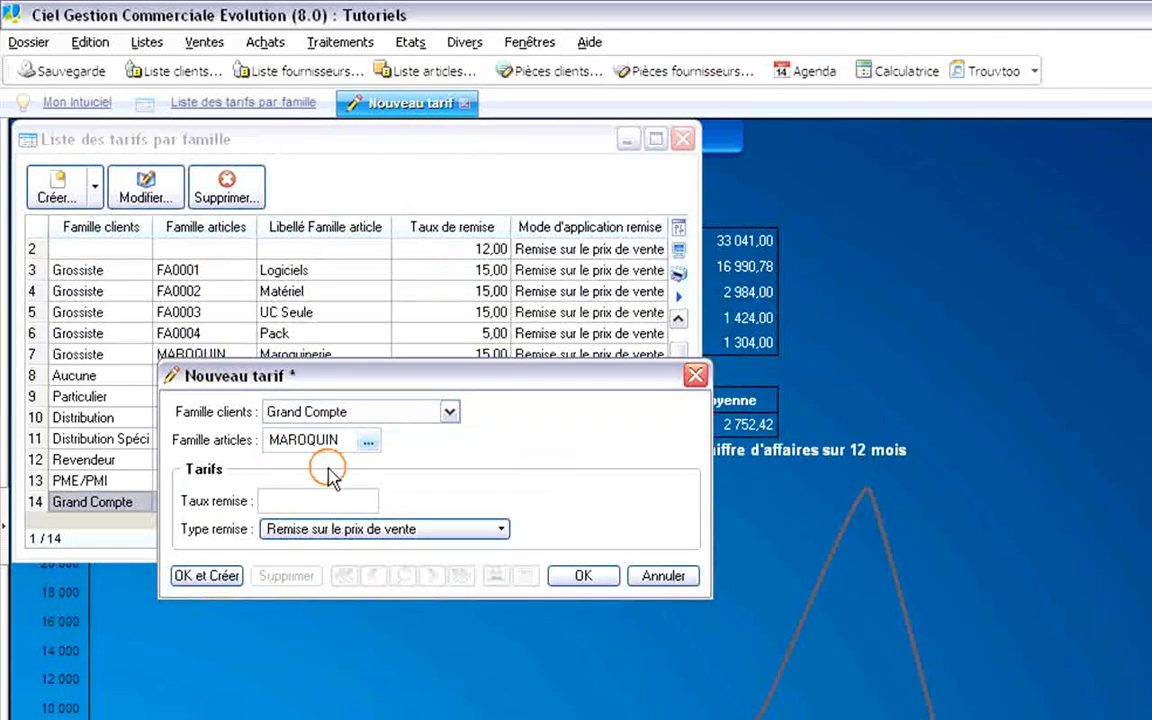
Set the discount rate to 4 with the type Remise sur le prix de vente and save the tariff
left_click(304, 500)
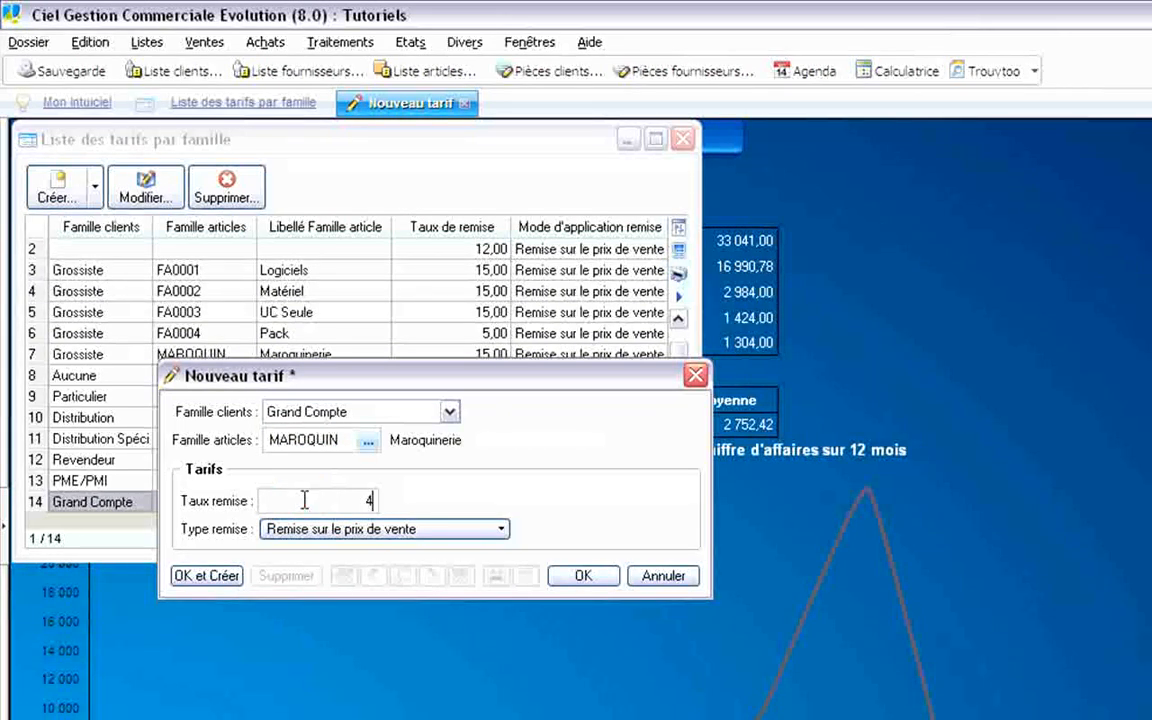
type("4")
left_click(476, 530)
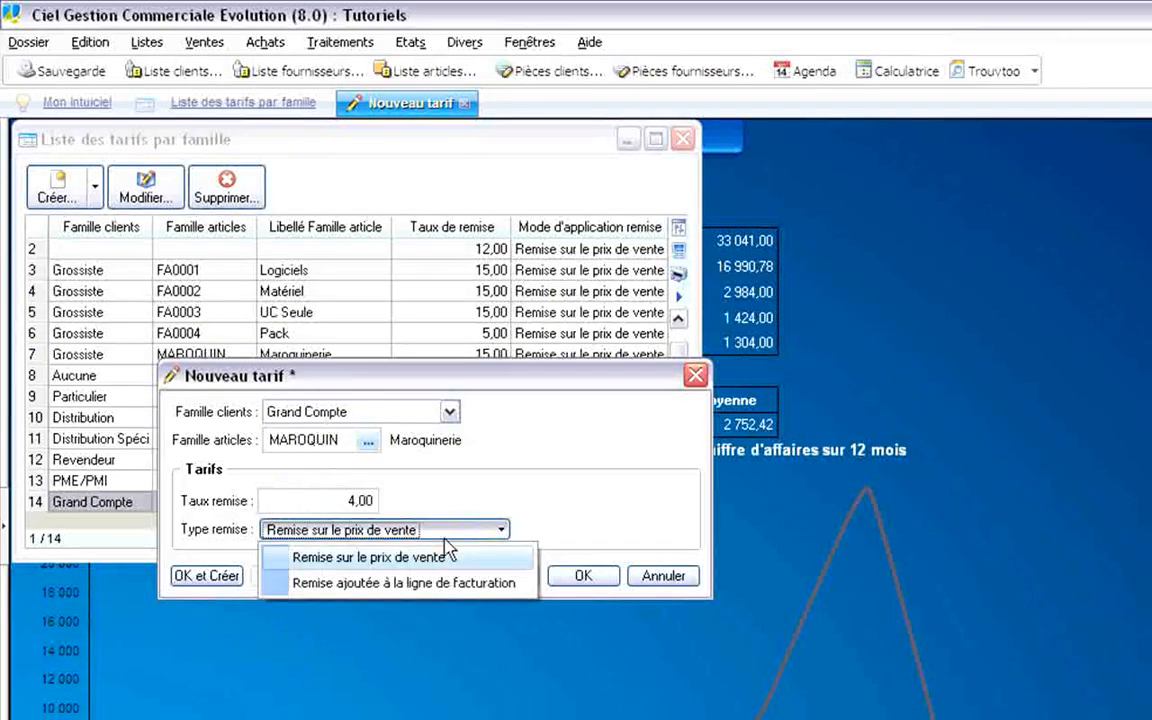
left_click(490, 557)
left_click(573, 578)
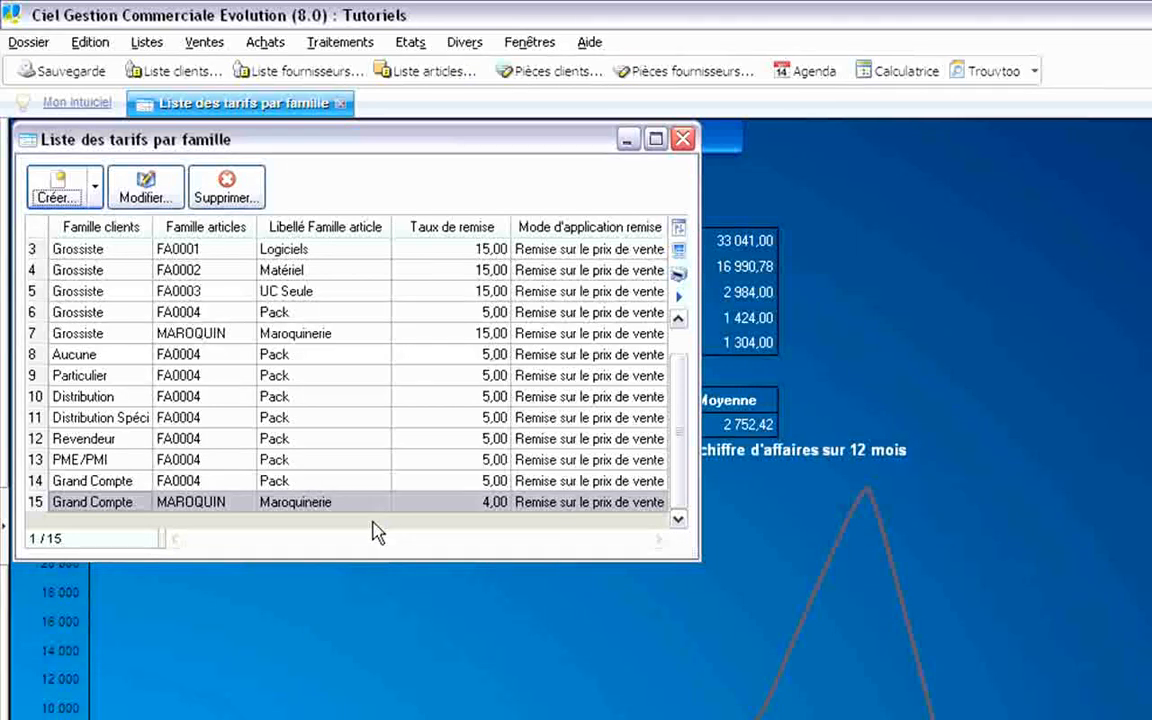
Delete the FA0004 - Pack tariffs of the customer families Aucune and Particulier, and close the list of tariffs by family
left_click(240, 355)
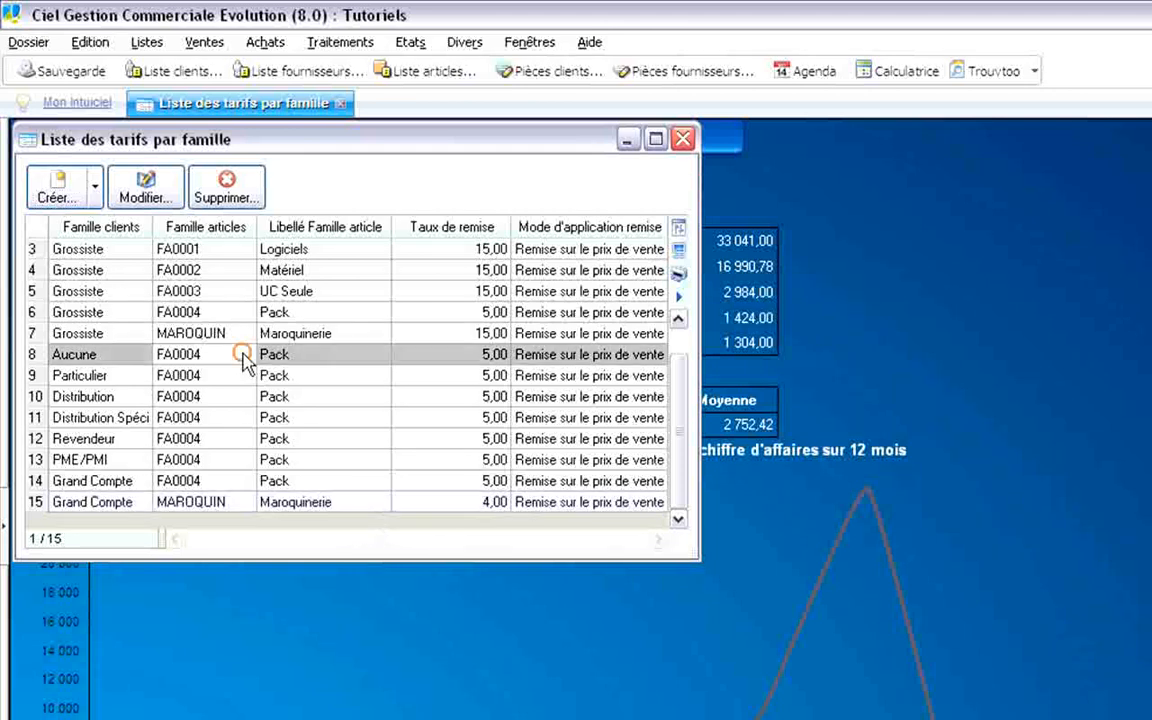
left_click(230, 195)
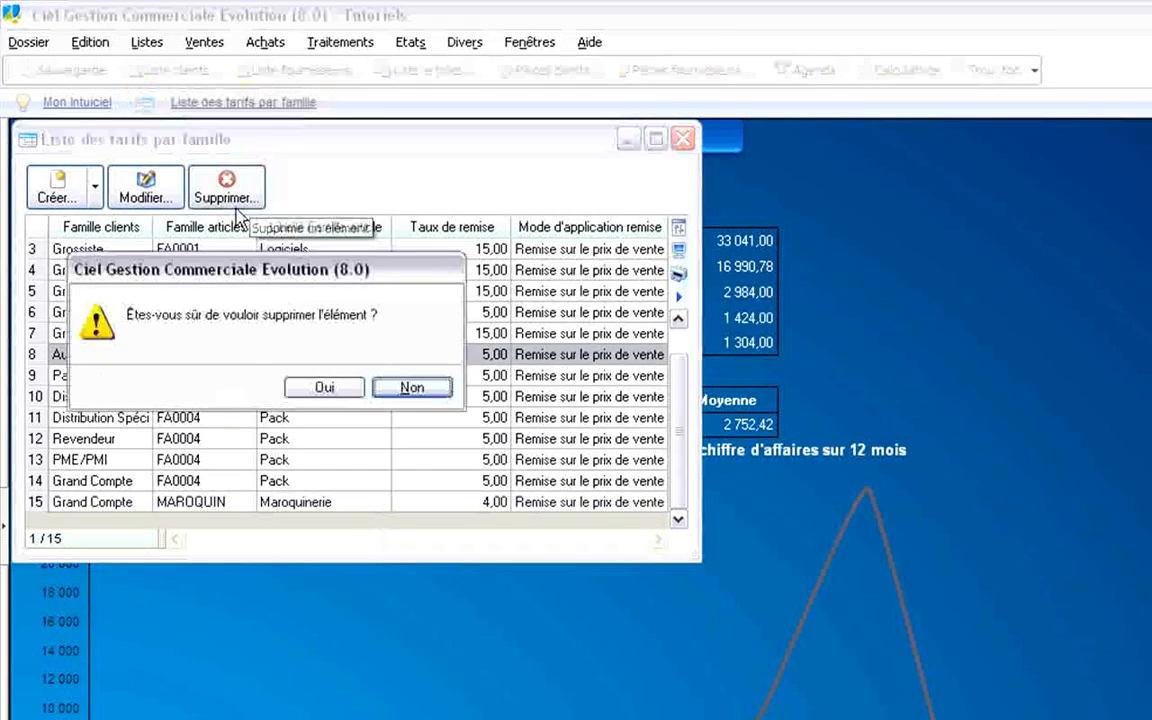
left_click(320, 393)
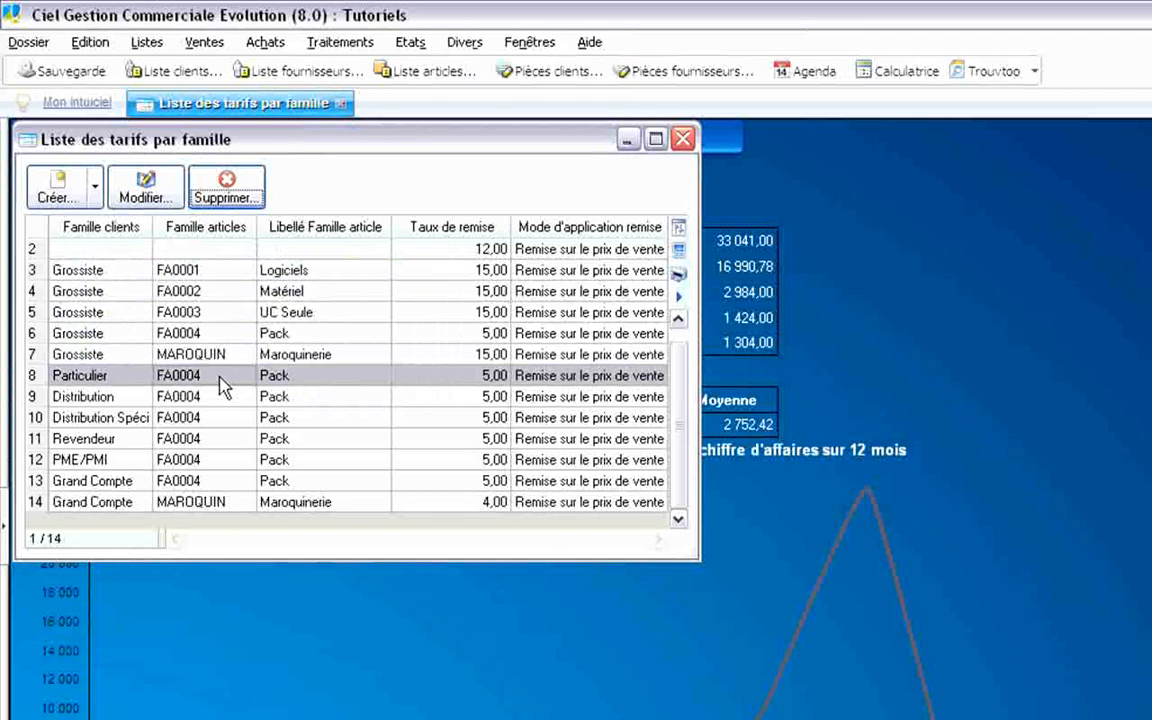
left_click(228, 195)
left_click(320, 388)
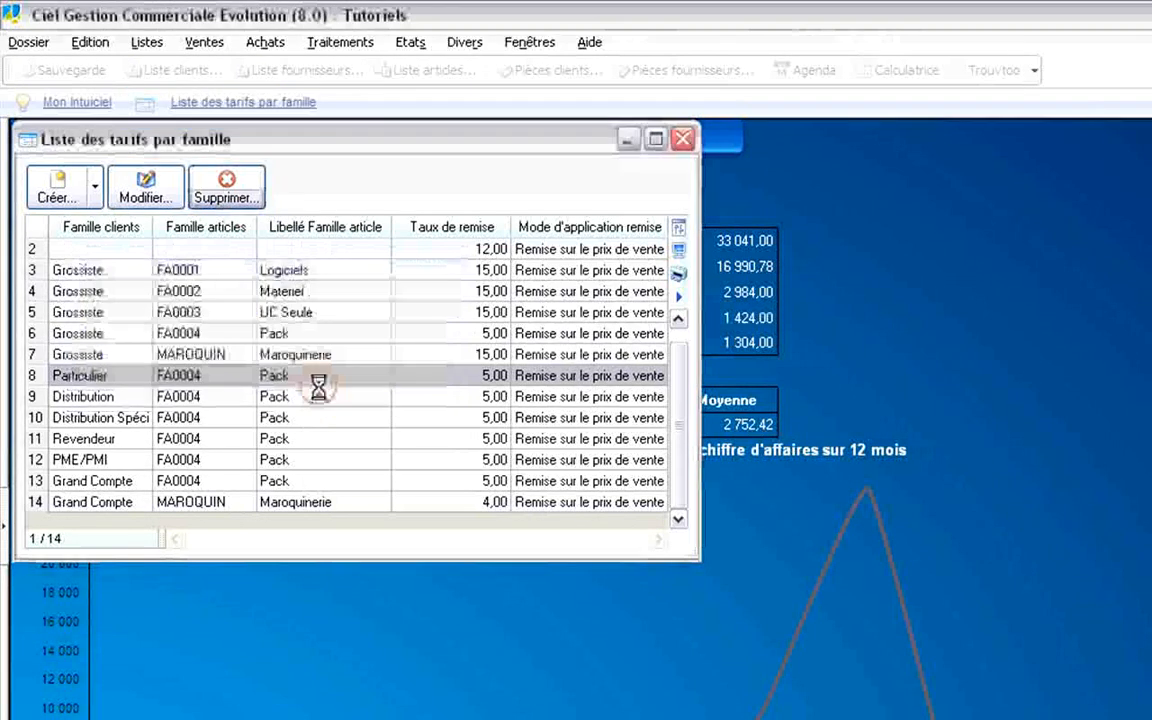
left_click(683, 139)
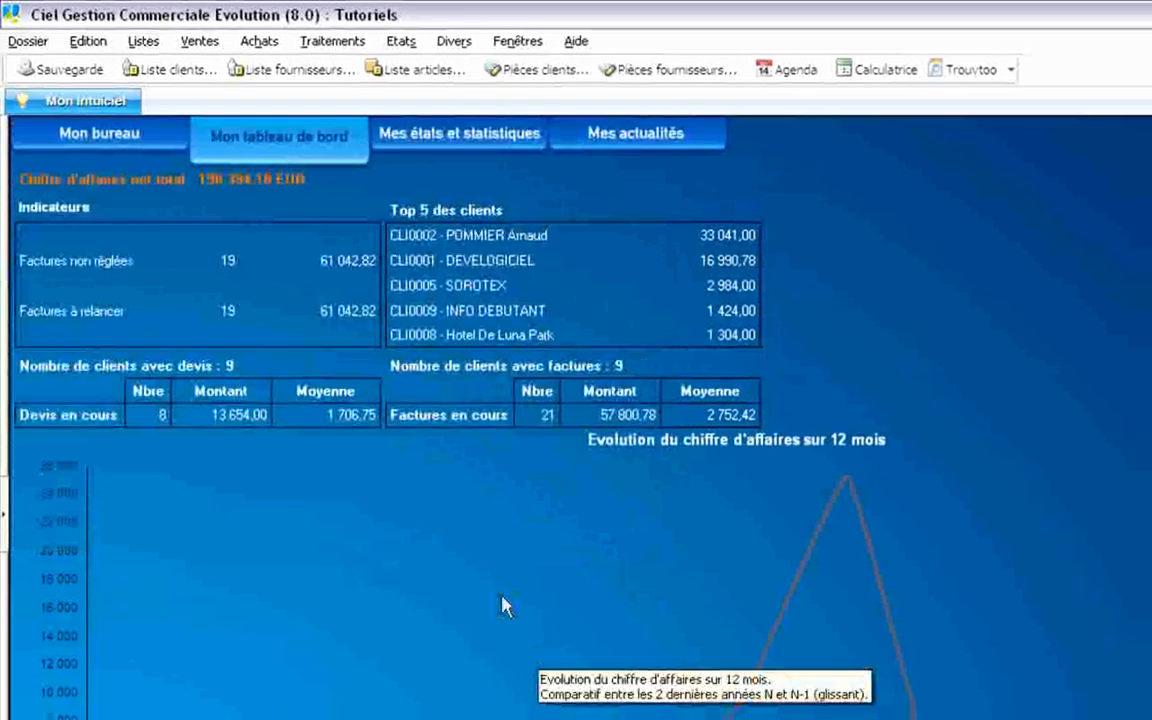